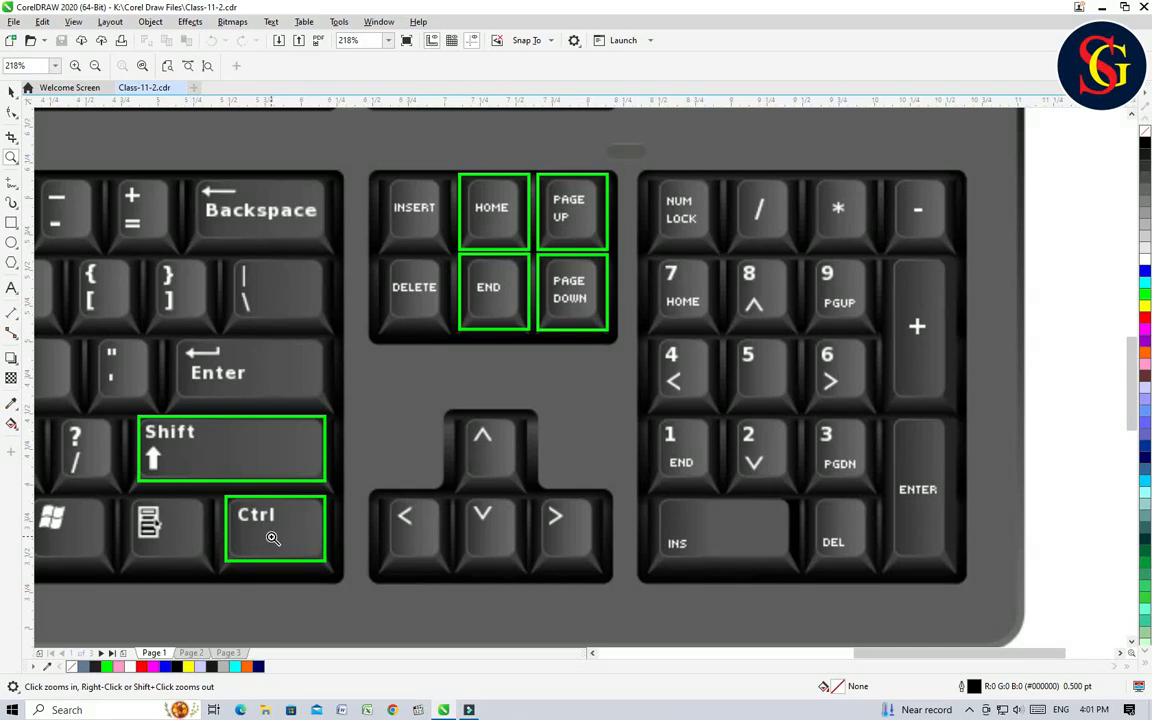
Step: Move the grouped keyboard picture off the page to the left, centring it at about X -16.83 in, Y 5.76 in
key(shift+F4)
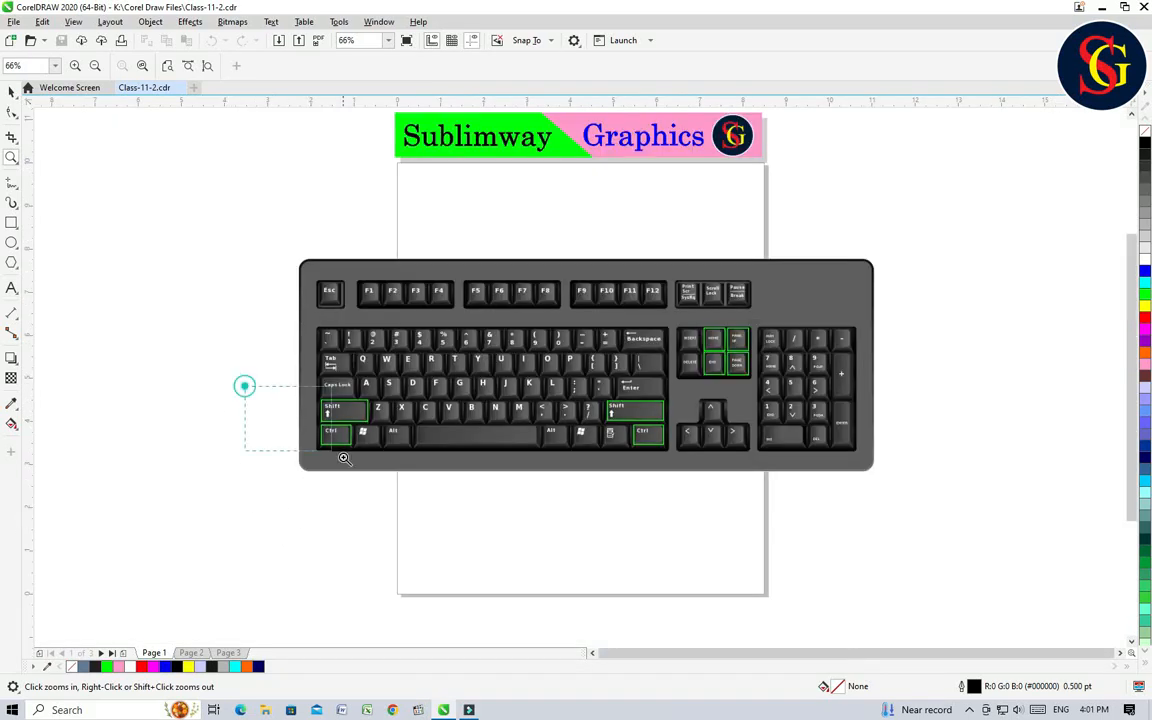
drag(241, 386, 417, 508)
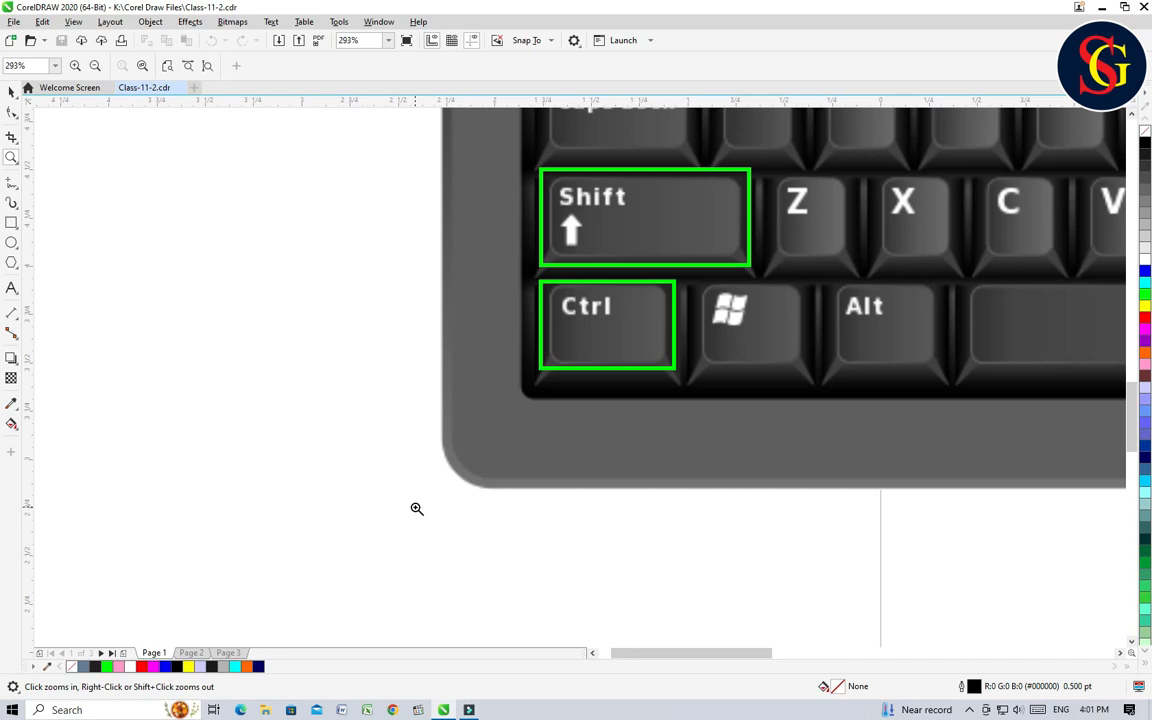
key(shift+F4)
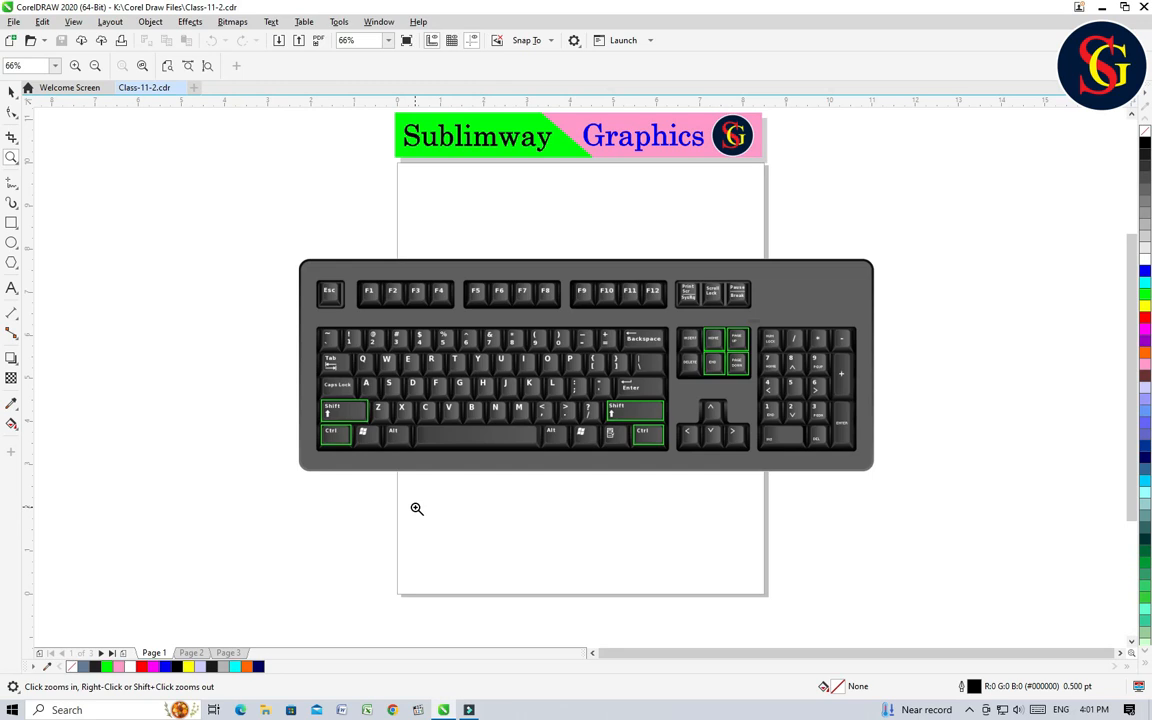
click(16, 92)
drag(836, 289, 196, 279)
drag(1021, 654, 928, 658)
drag(540, 285, 265, 287)
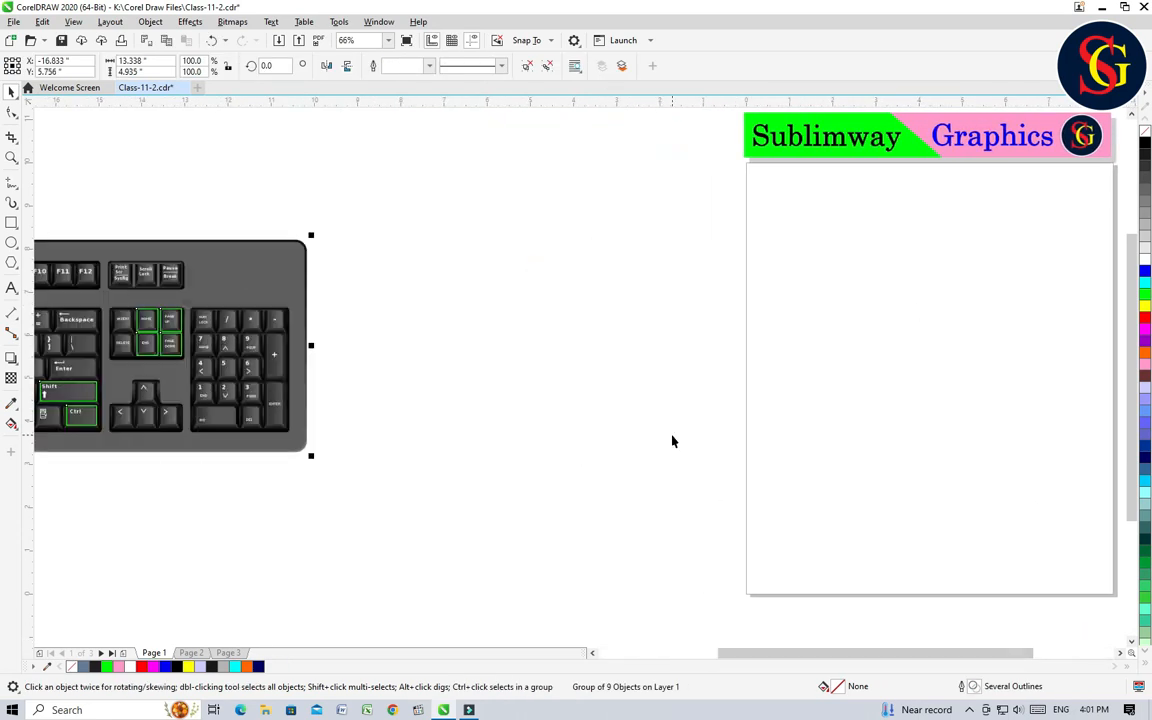
scroll(670, 436, right, 5)
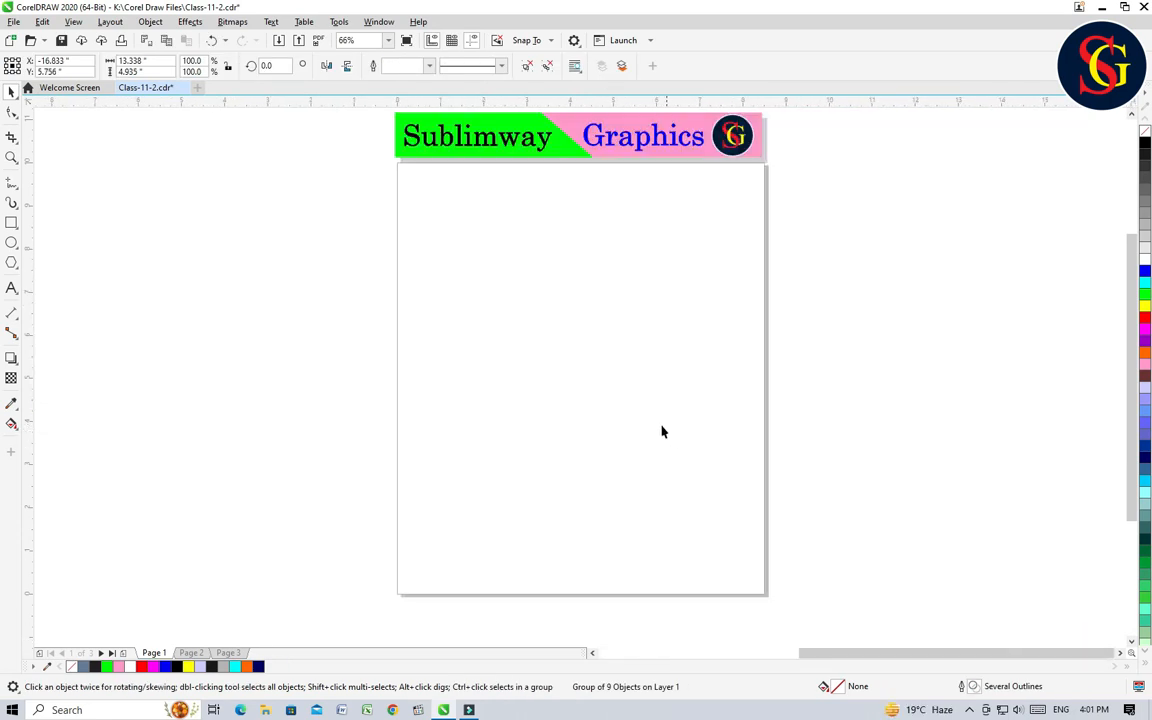
Step: Draw a square about 3.07 in wide and place it in the page's upper-left area, centred at about X 1.82 in, Y 7.95 in
click(11, 223)
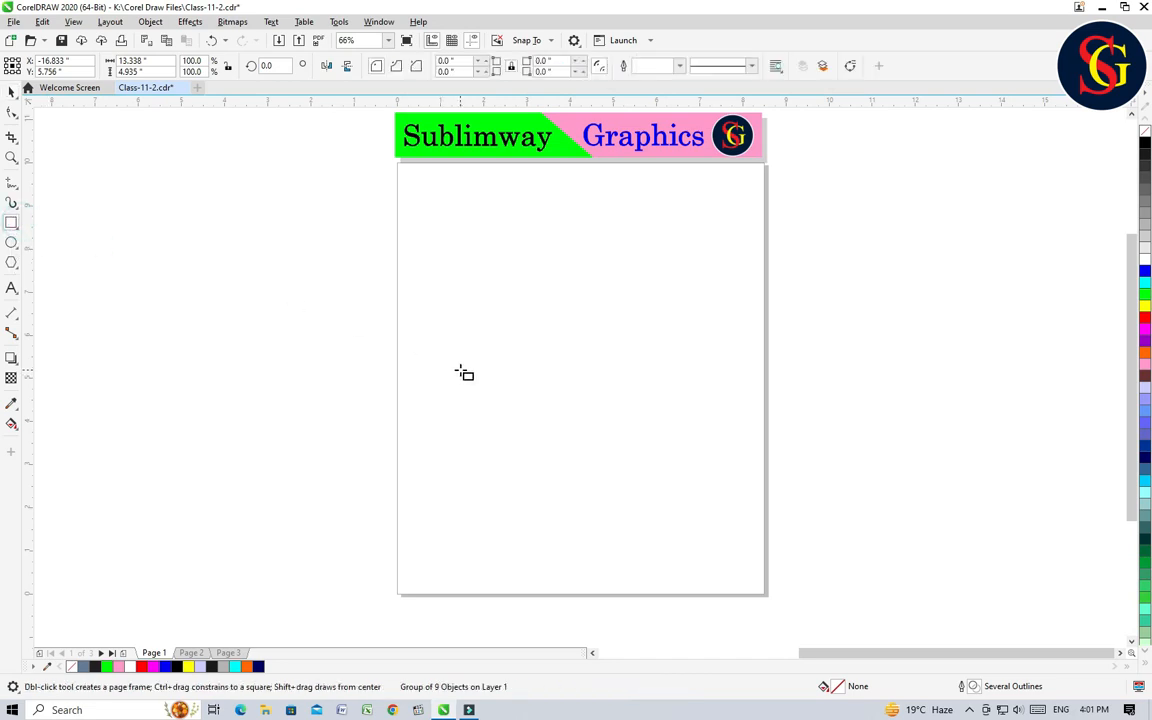
drag(453, 282, 586, 414)
key(space)
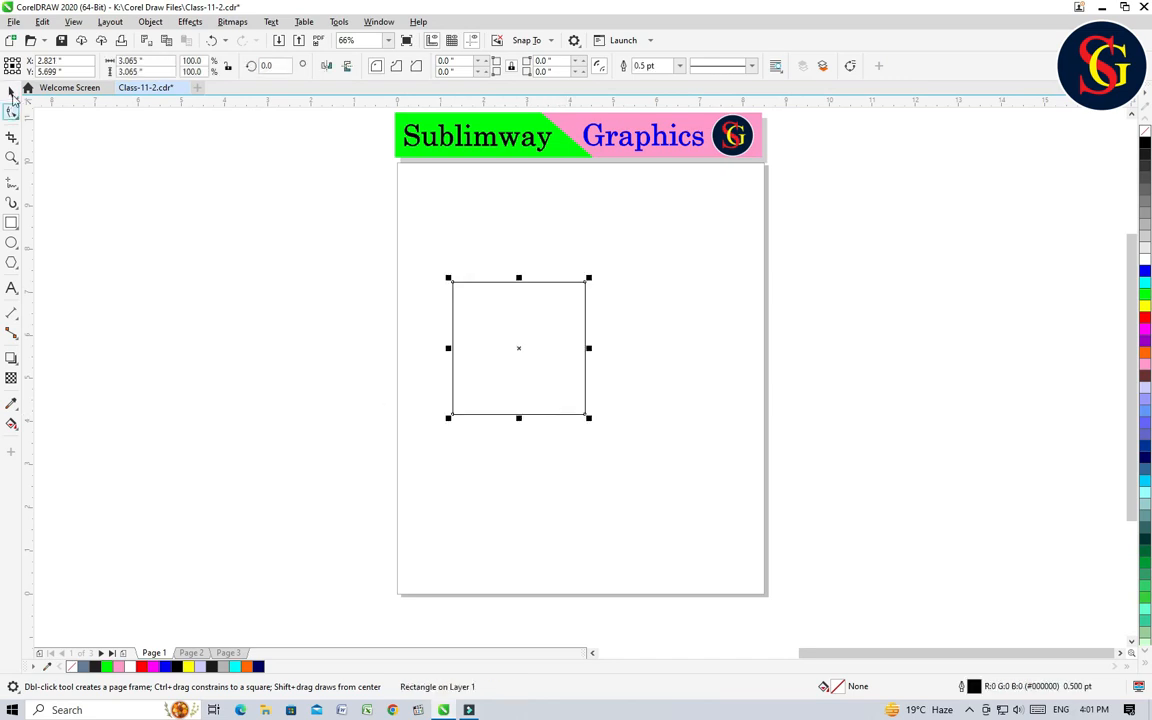
drag(567, 356, 511, 252)
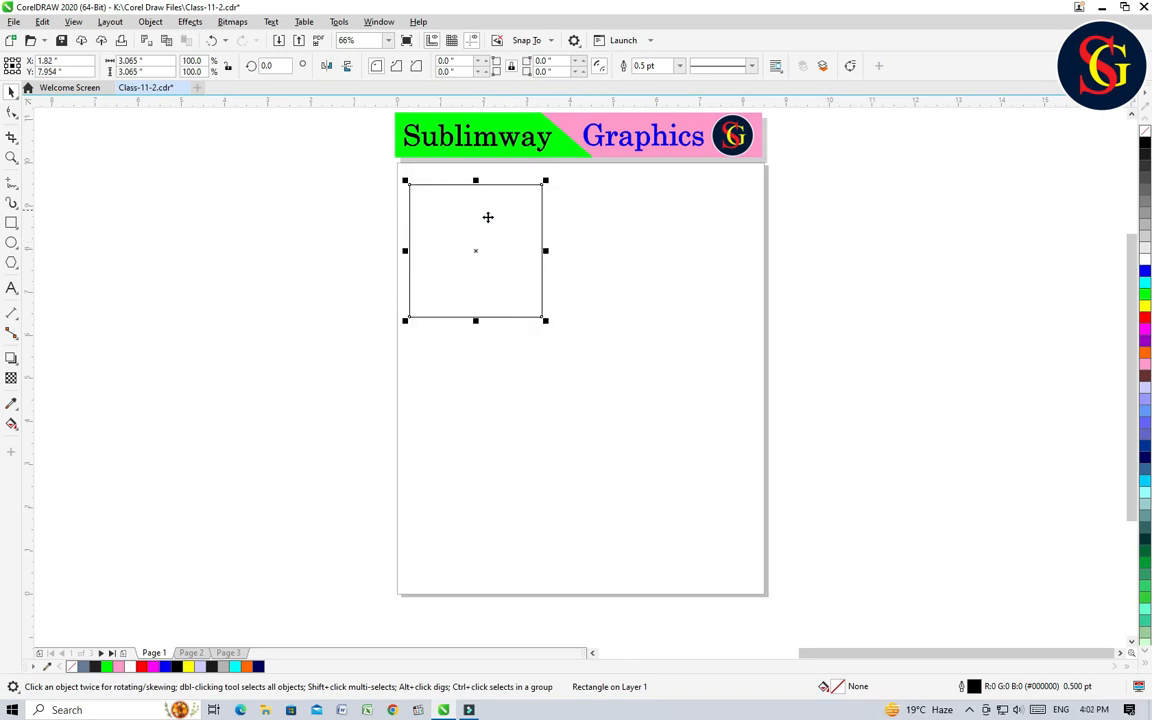
Step: Make three cascading copies of the square, each offset about 0.54 in right and 0.59 in down from the previous one
click(471, 236)
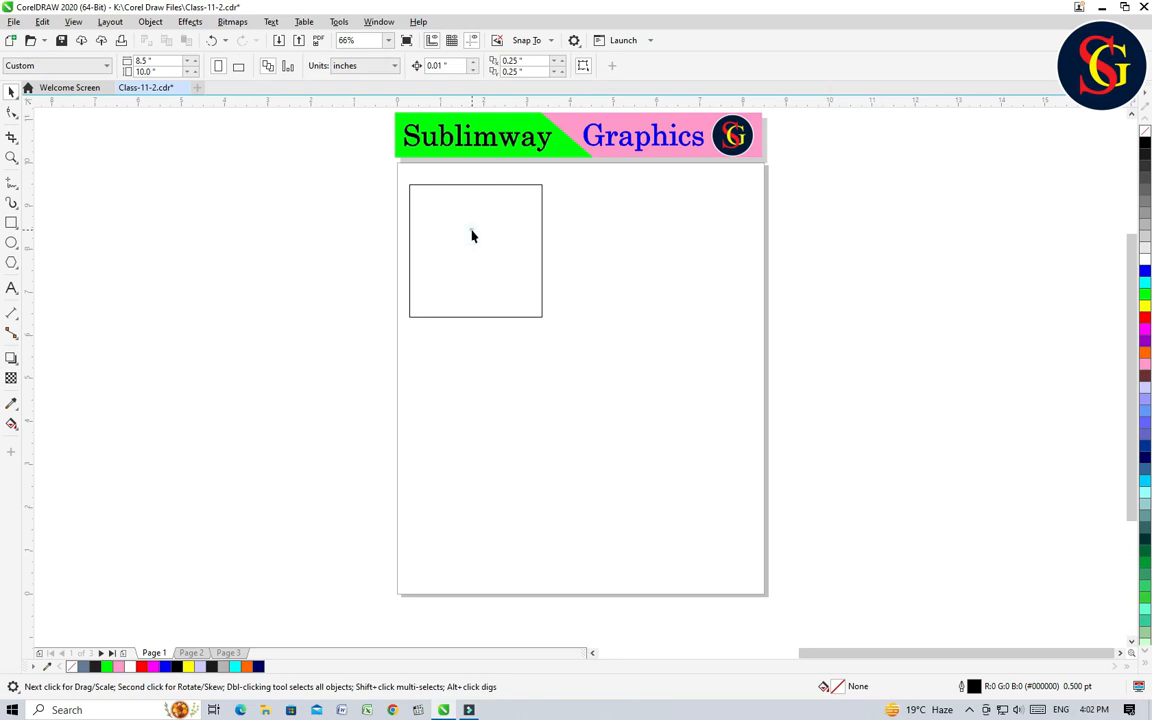
click(471, 231)
drag(472, 230, 495, 256)
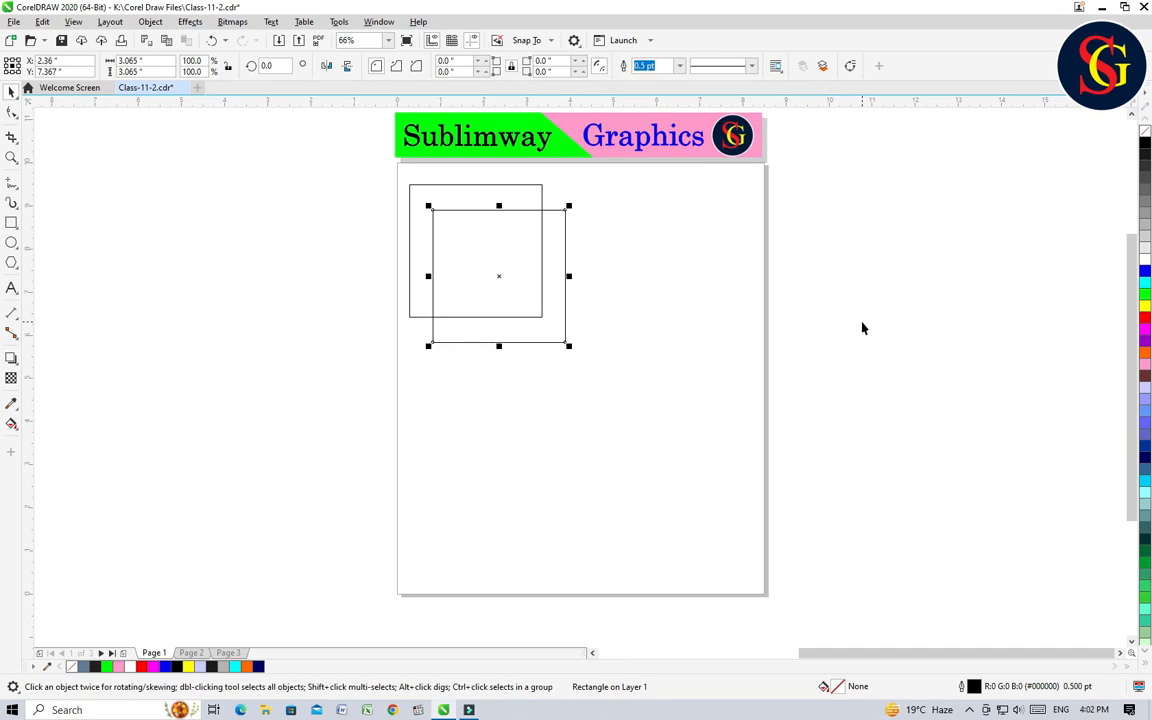
key(ctrl+d)
key(ctrl+d)
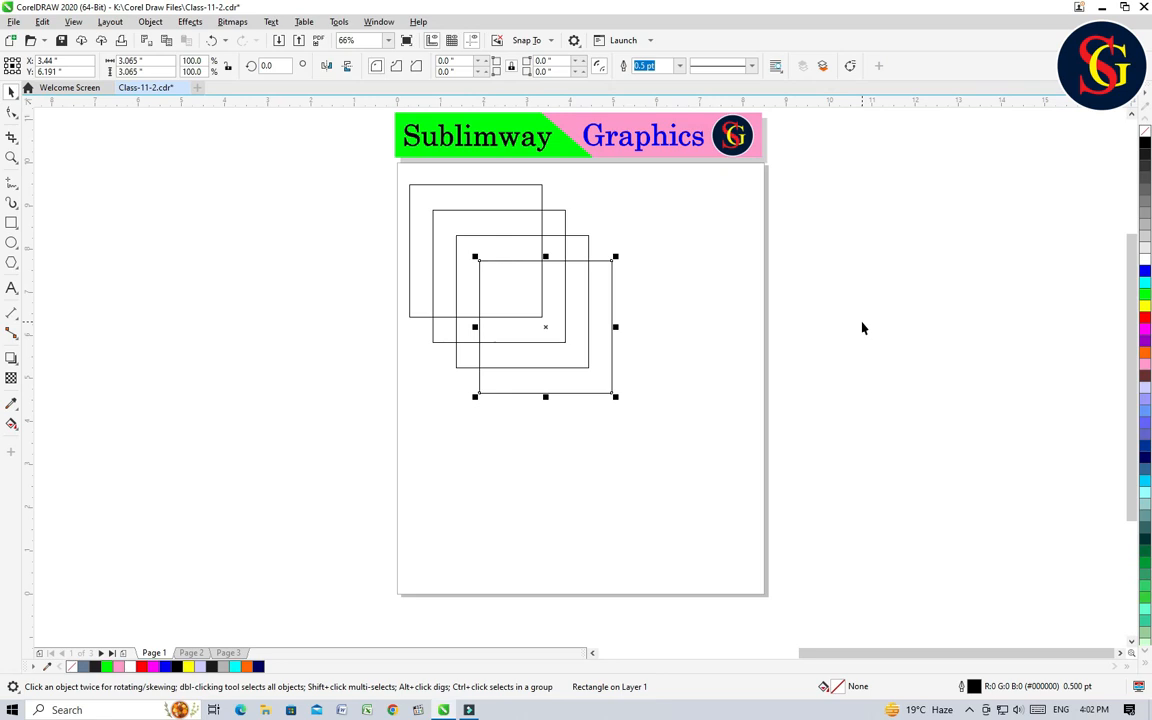
click(700, 324)
Step: Fill the four squares blue, green, red and magenta, from the upper-left one to the lower-right one
click(494, 188)
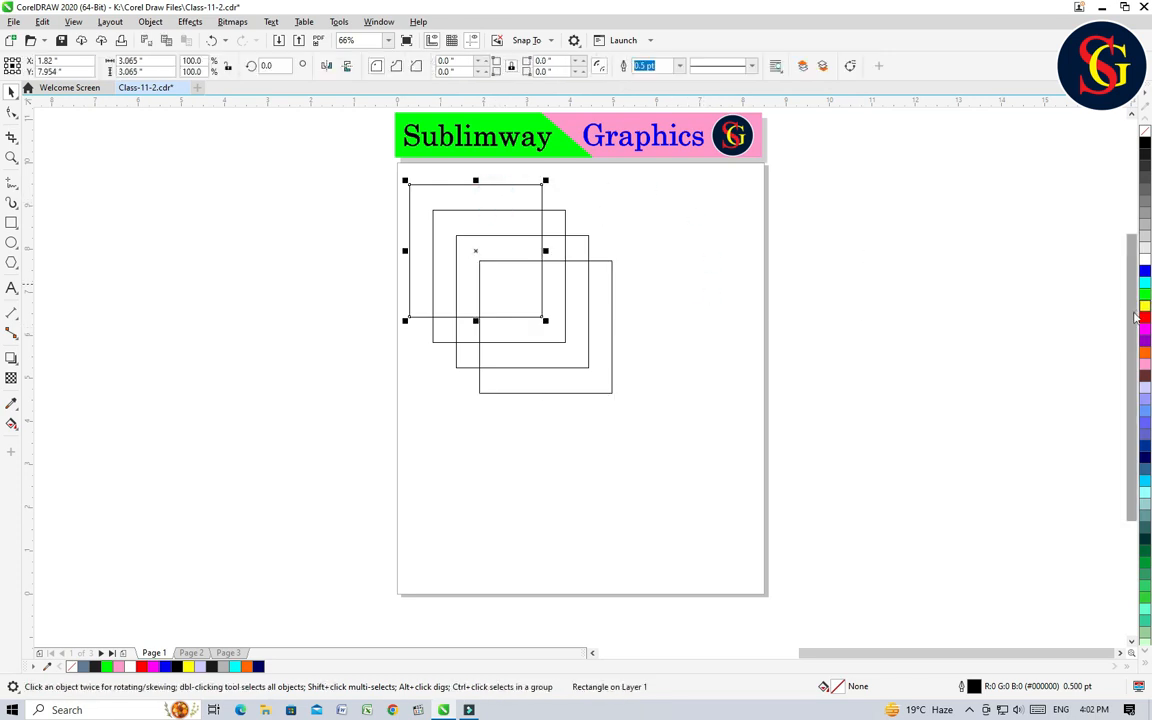
click(1146, 271)
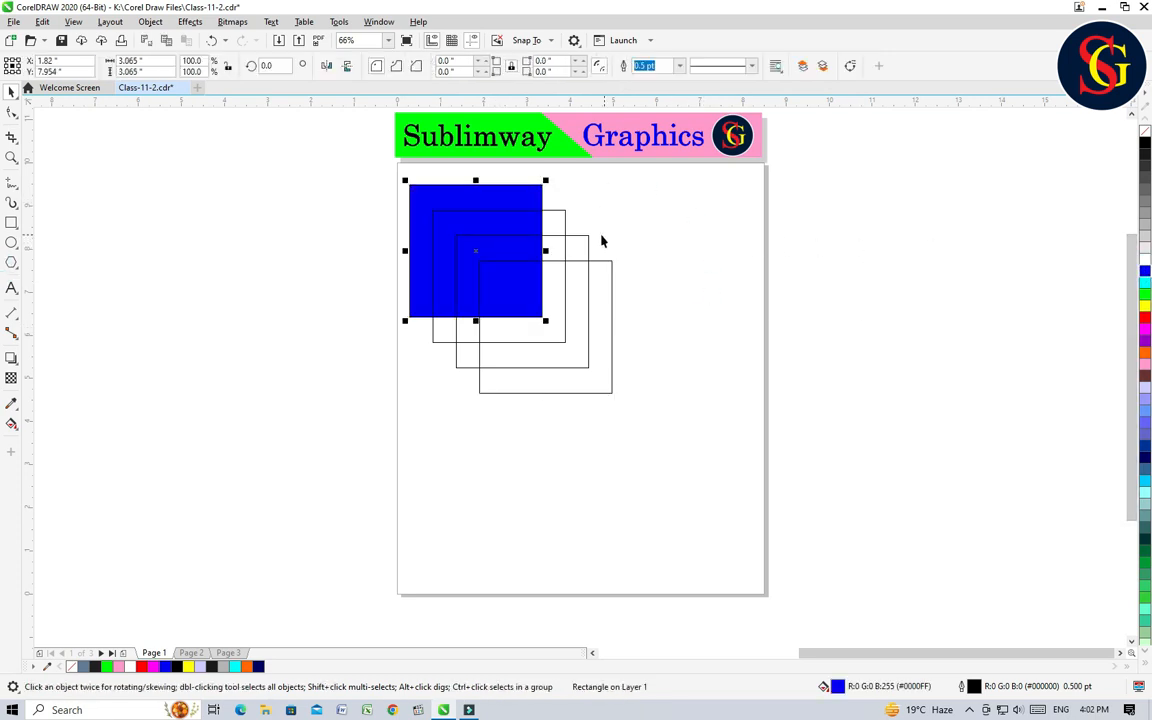
click(553, 221)
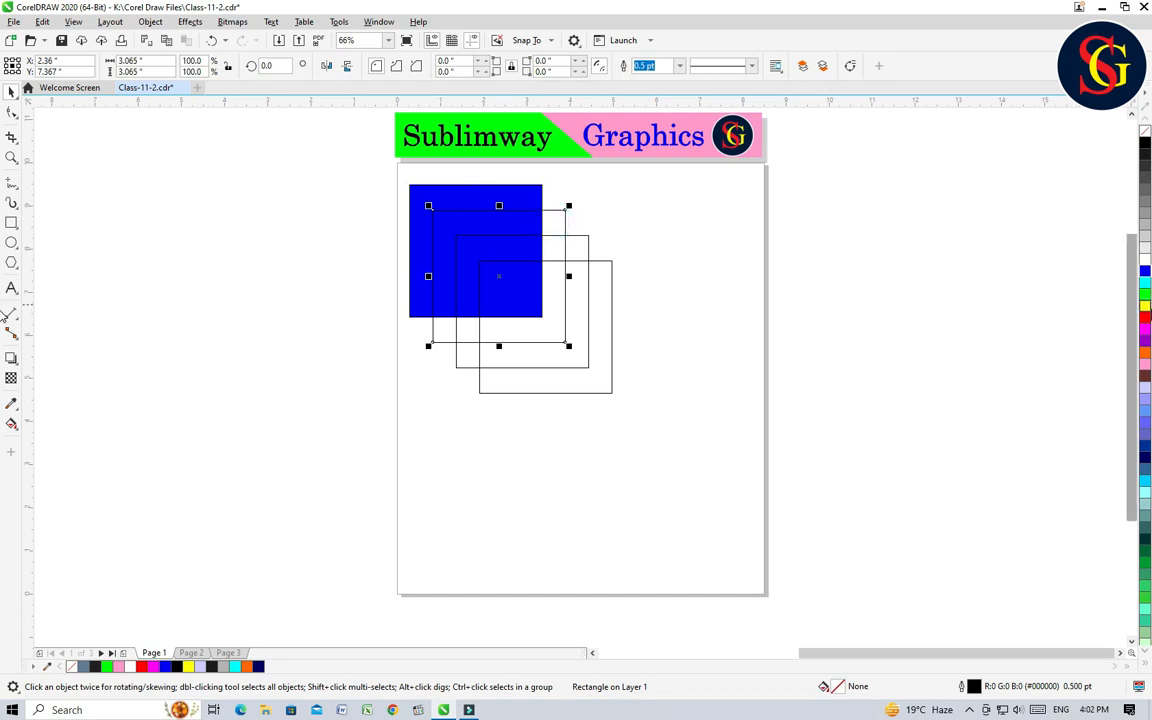
click(1145, 291)
click(589, 249)
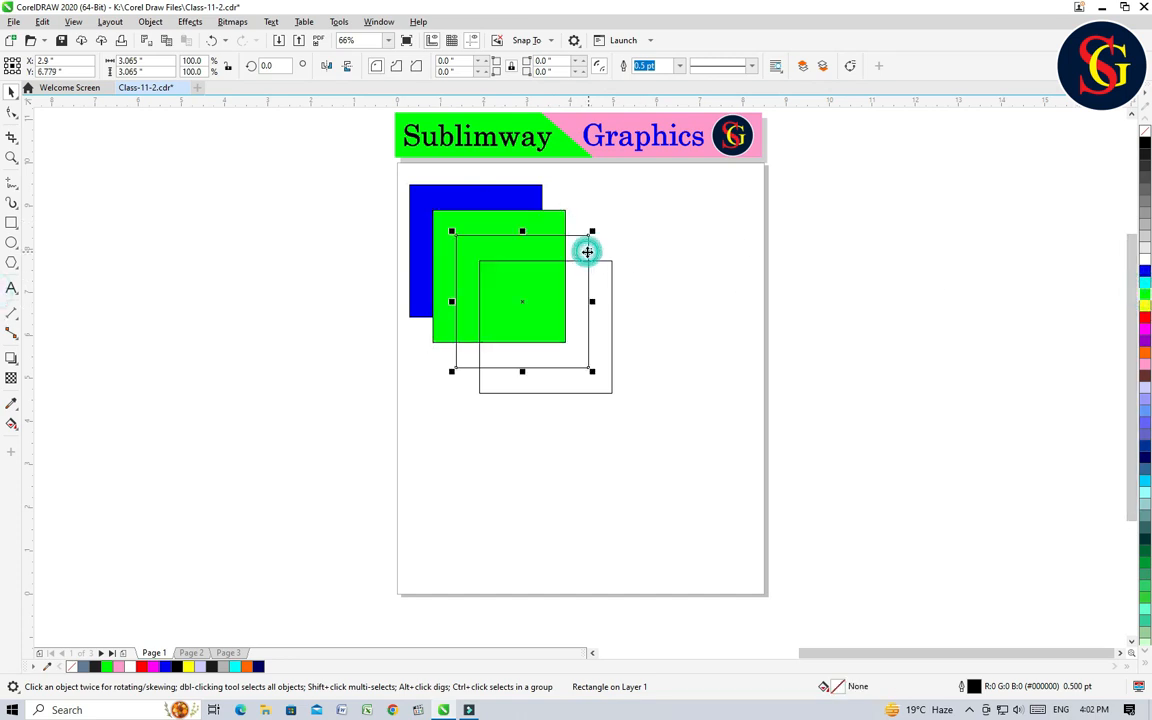
click(1145, 317)
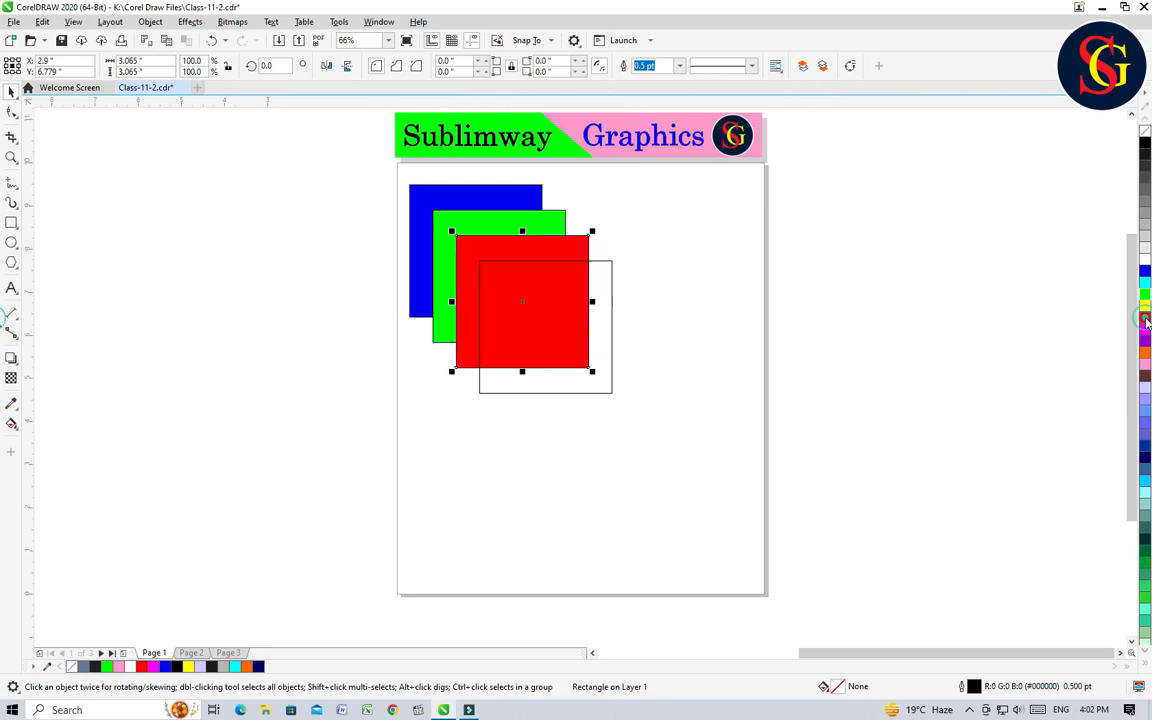
click(611, 291)
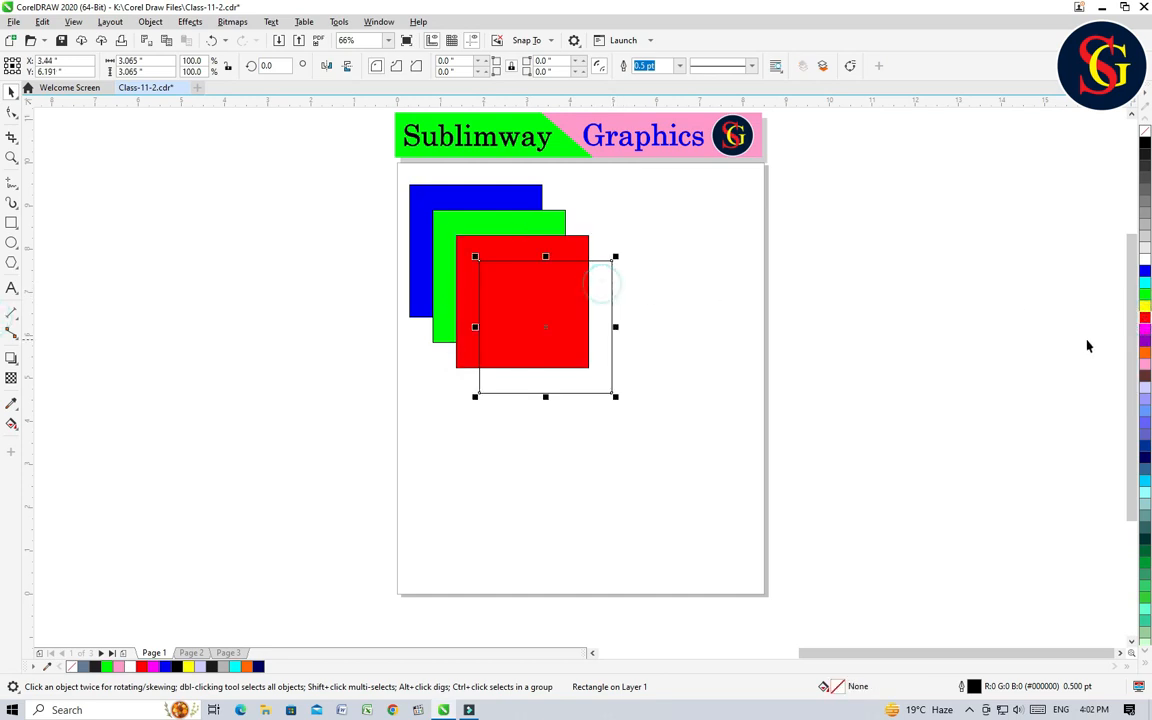
click(1145, 333)
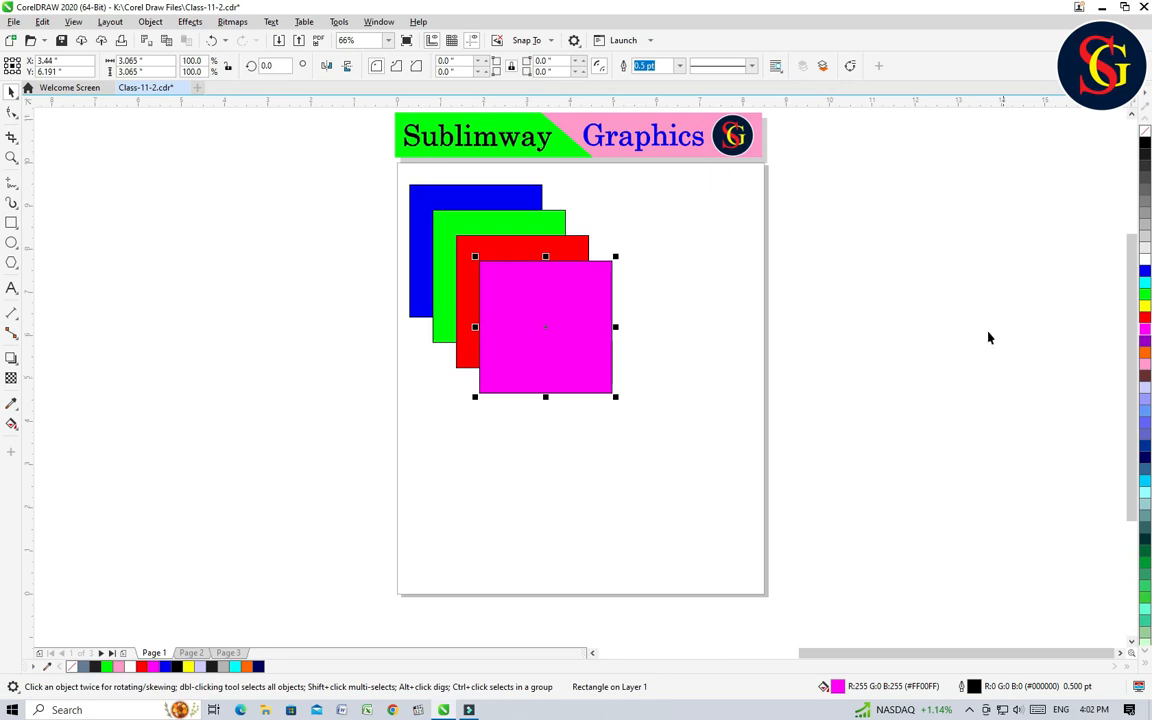
Step: Examine the Order commands available for the red square
click(607, 401)
click(500, 244)
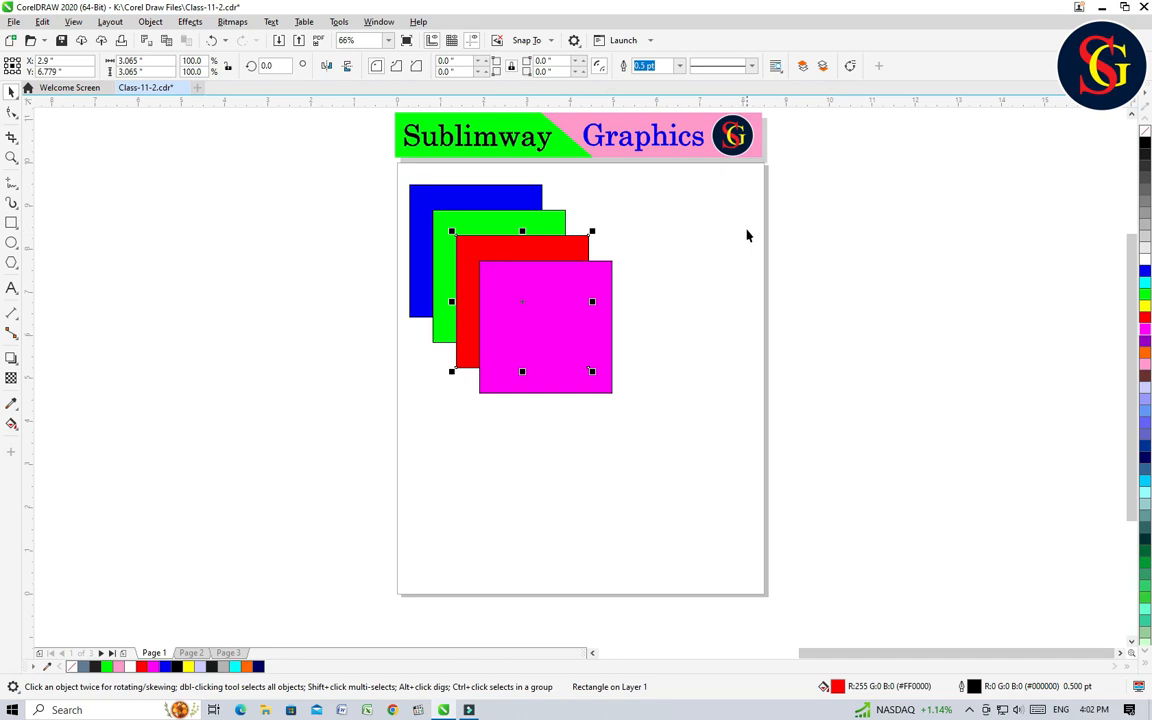
right_click(546, 248)
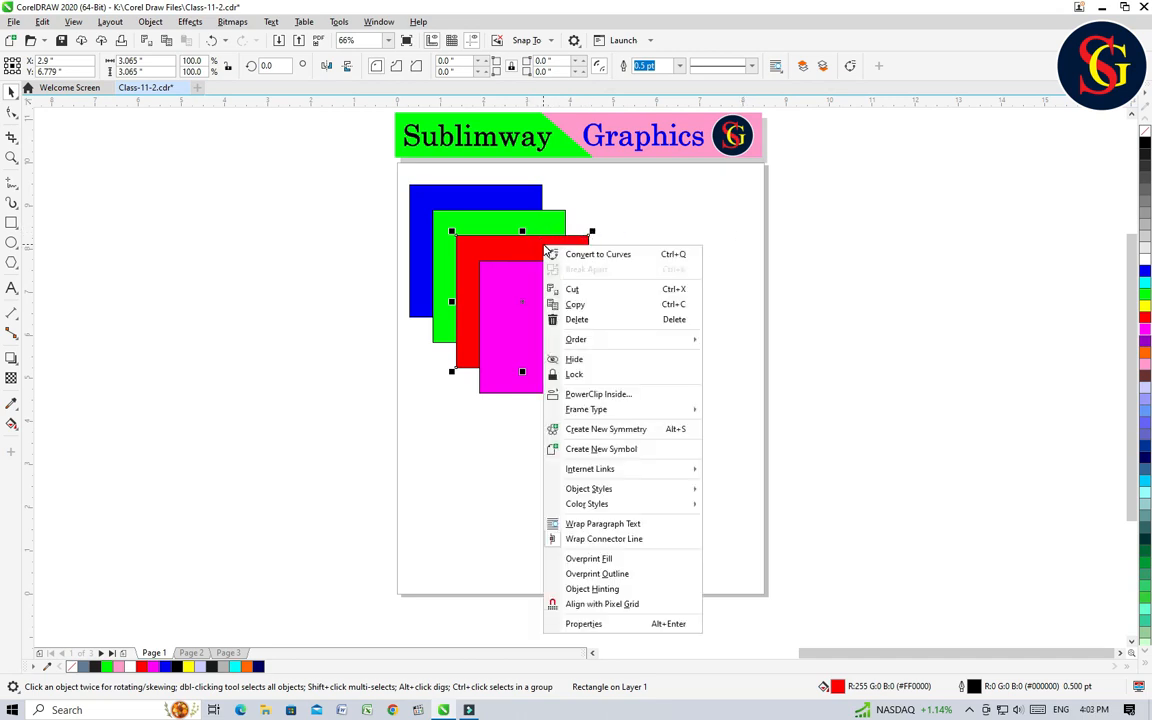
mouse_move(624, 343)
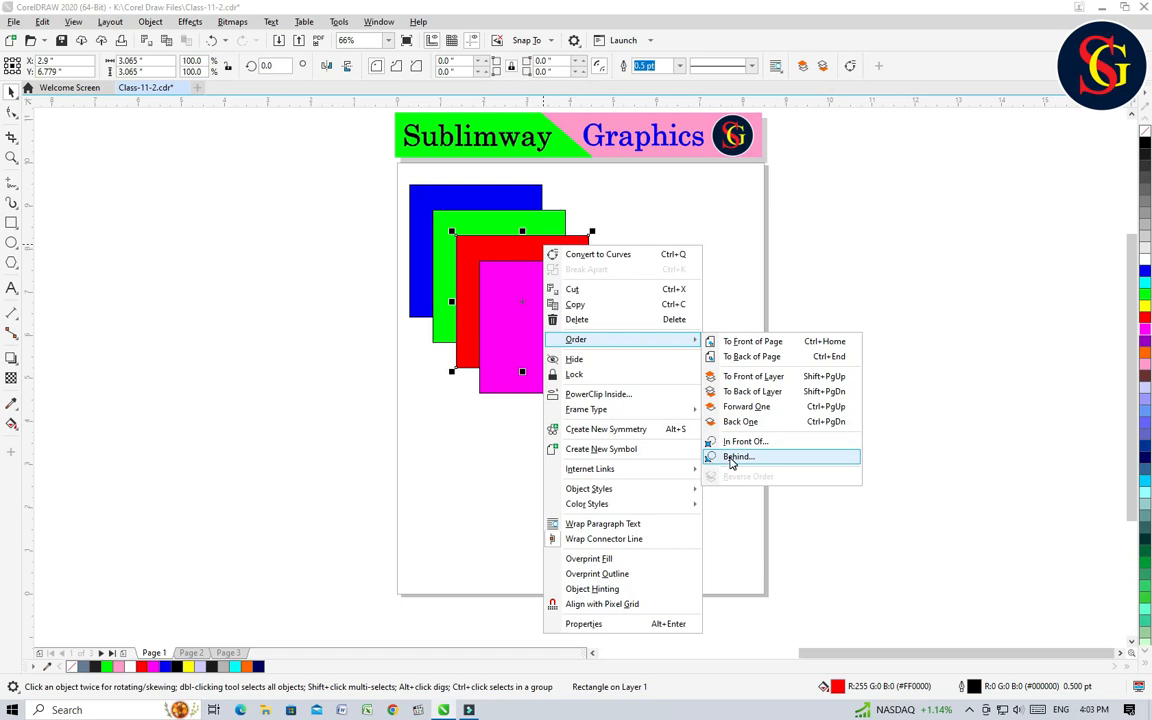
click(882, 256)
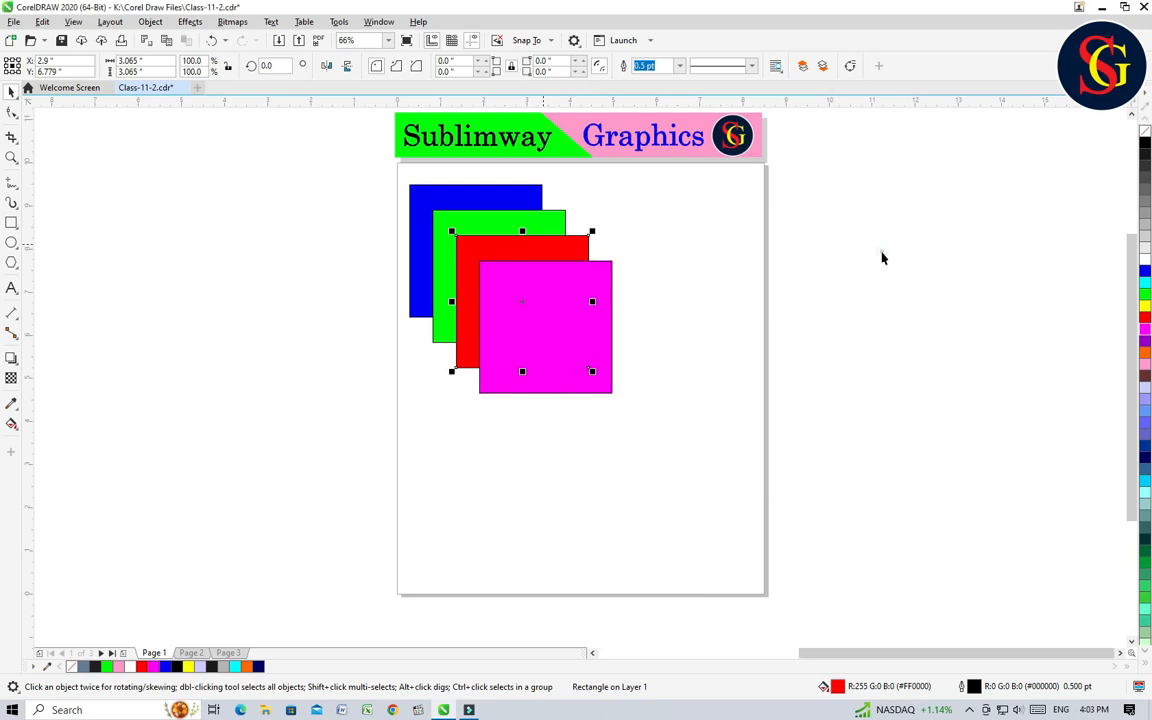
click(540, 250)
click(699, 268)
click(553, 249)
click(152, 22)
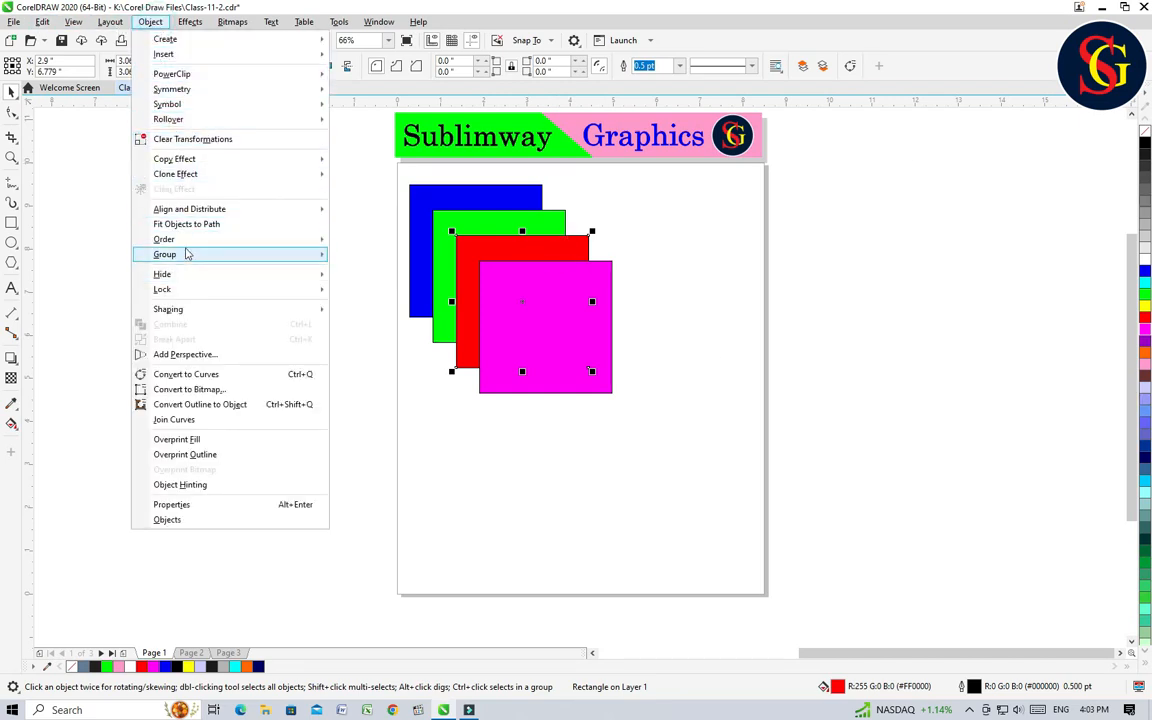
mouse_move(185, 240)
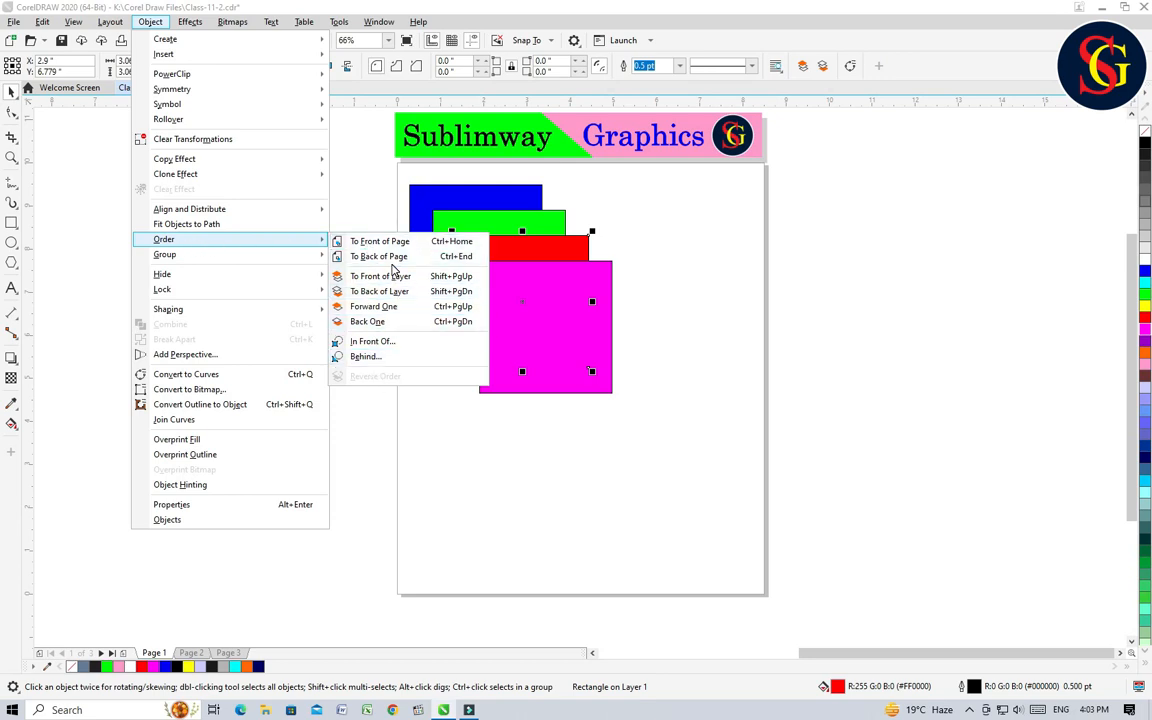
click(707, 265)
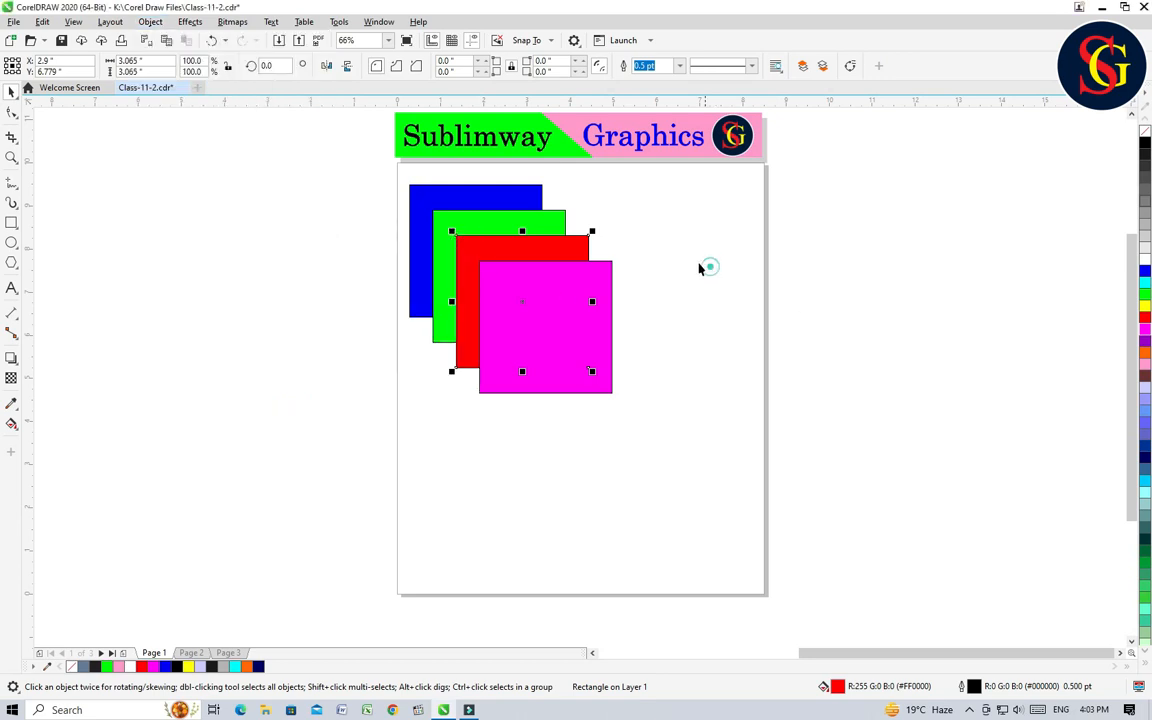
Step: Bring the red square to the front of the page and undo the reordering
right_click(562, 248)
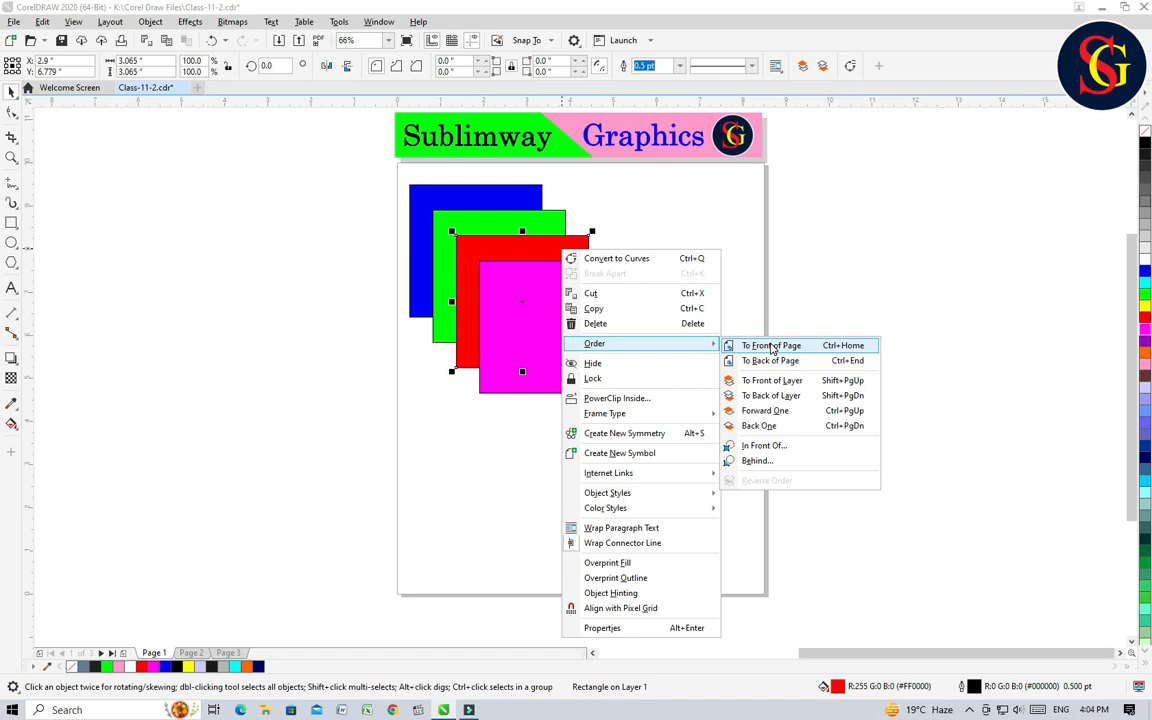
click(771, 346)
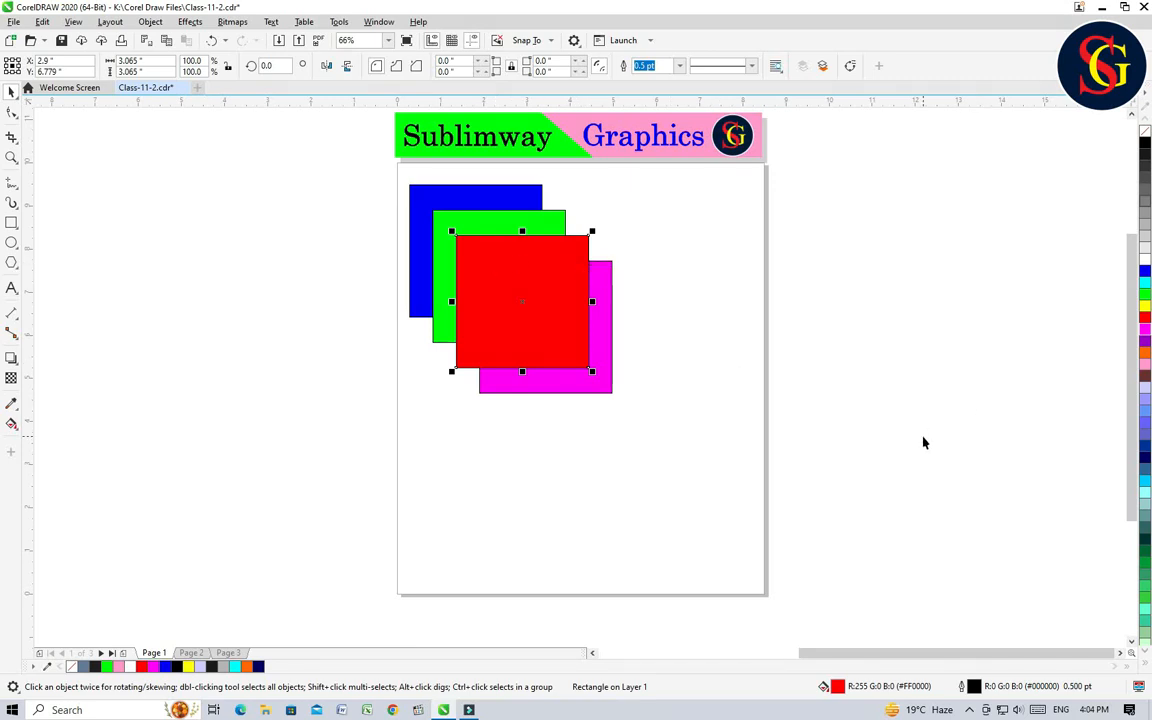
key(ctrl+Page_Down)
click(680, 338)
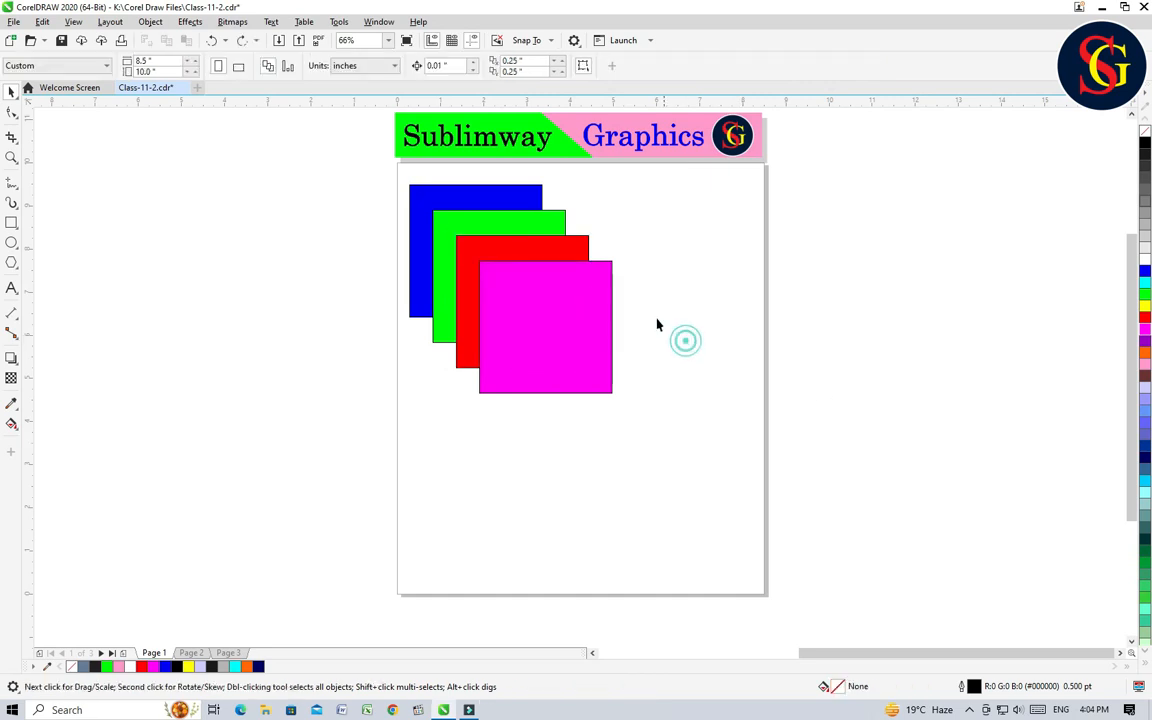
Step: Send the red square to the back of the page
click(562, 252)
right_click(558, 248)
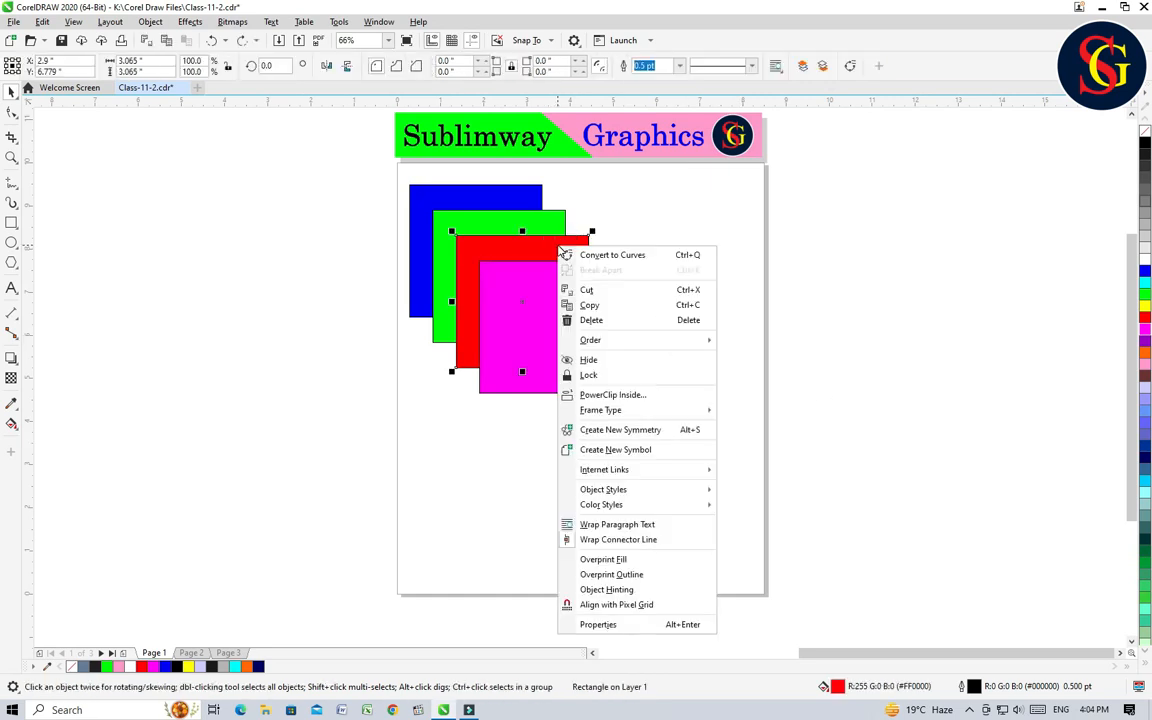
mouse_move(650, 340)
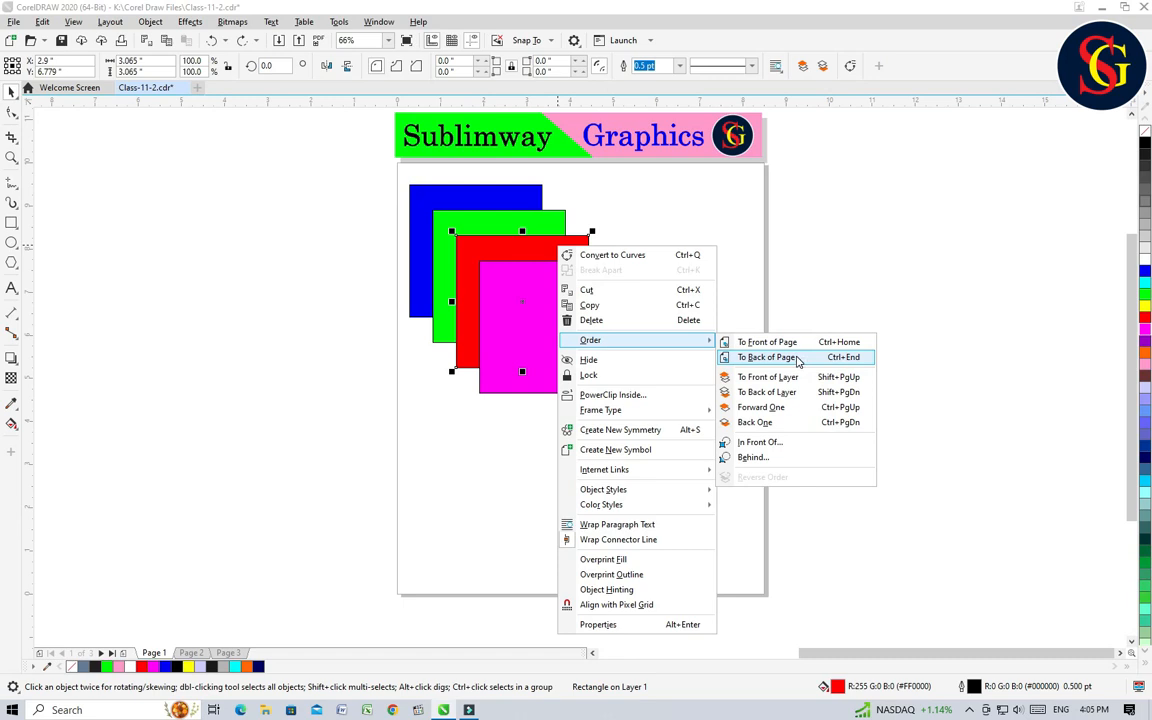
click(798, 358)
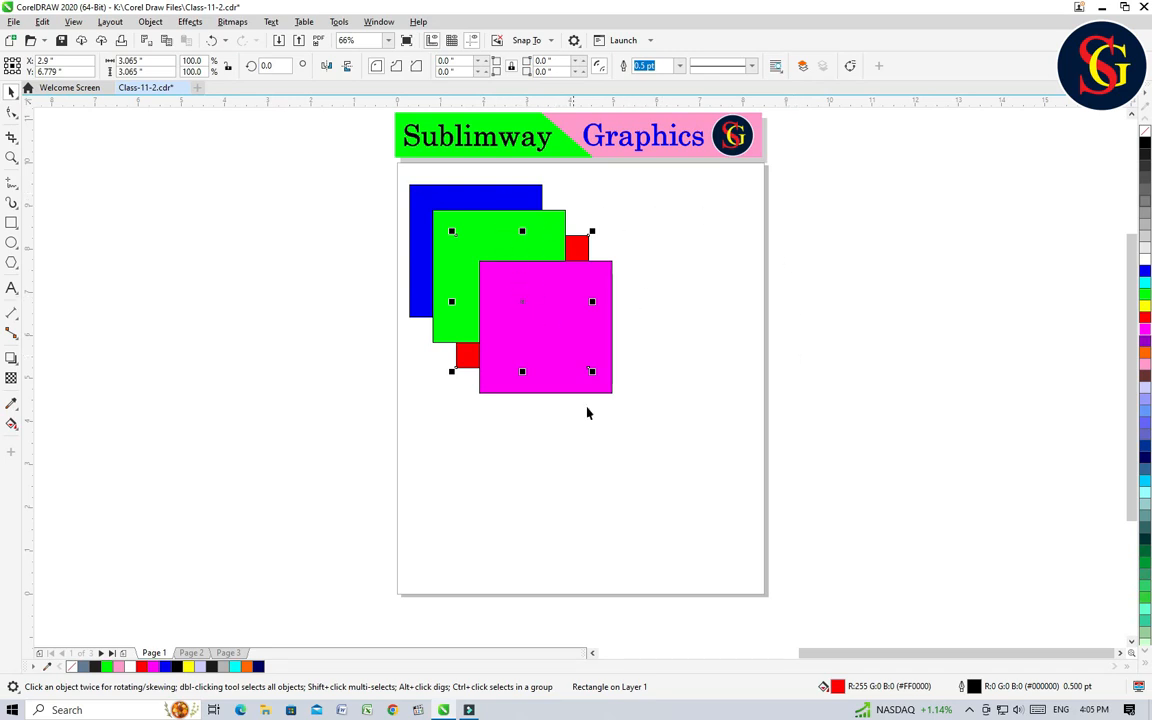
Step: Move the magenta, green and blue squares away from the red square to uncover it
drag(564, 322, 509, 513)
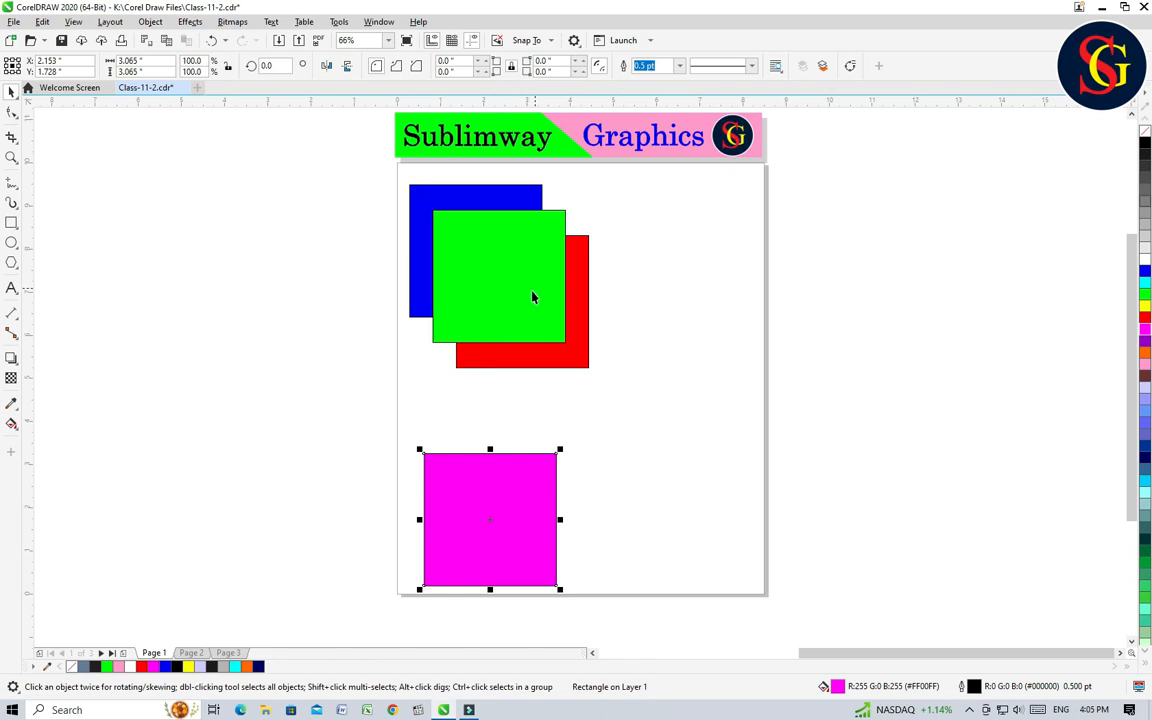
drag(535, 296, 297, 523)
drag(471, 255, 338, 445)
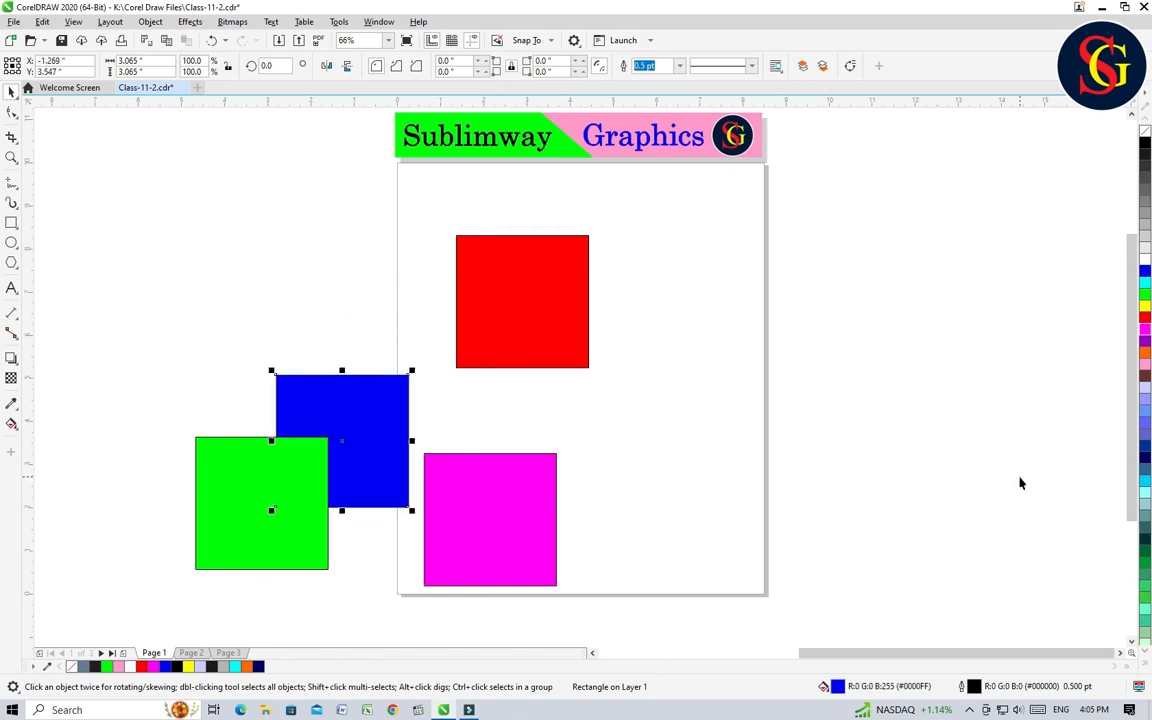
Step: Undo the moves of the three squares and the red square's reordering to the back of the page
key(ctrl+z)
key(ctrl+z)
key(ctrl+z)
key(ctrl+z)
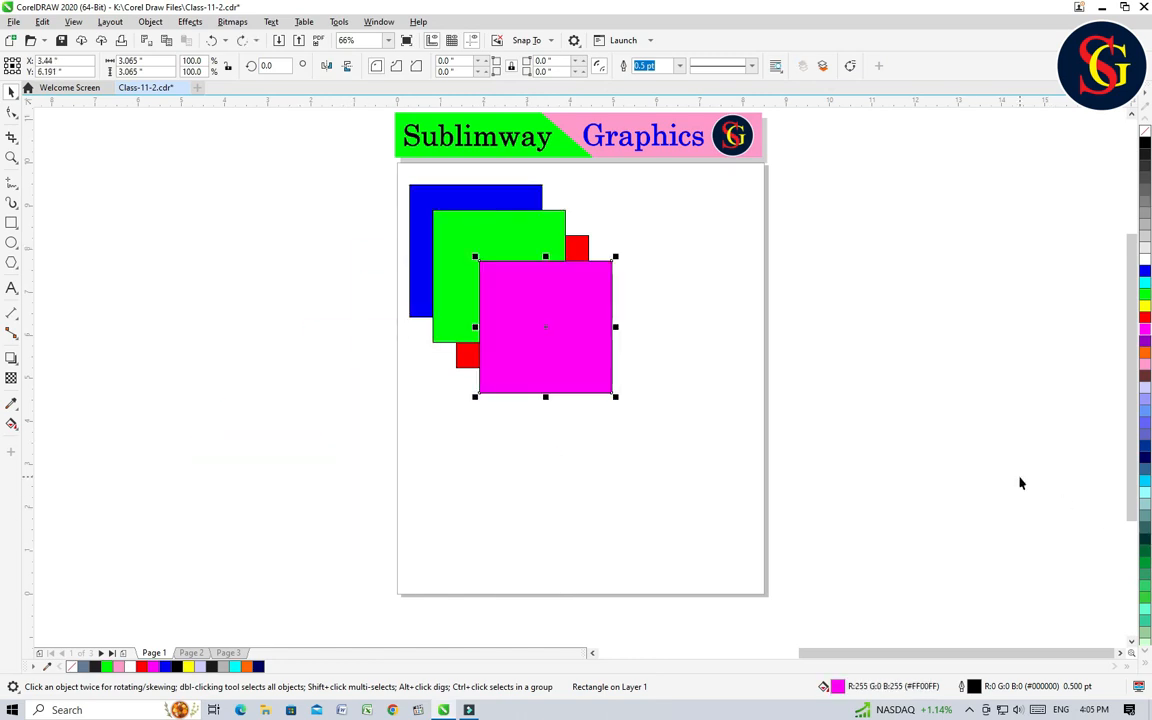
click(735, 450)
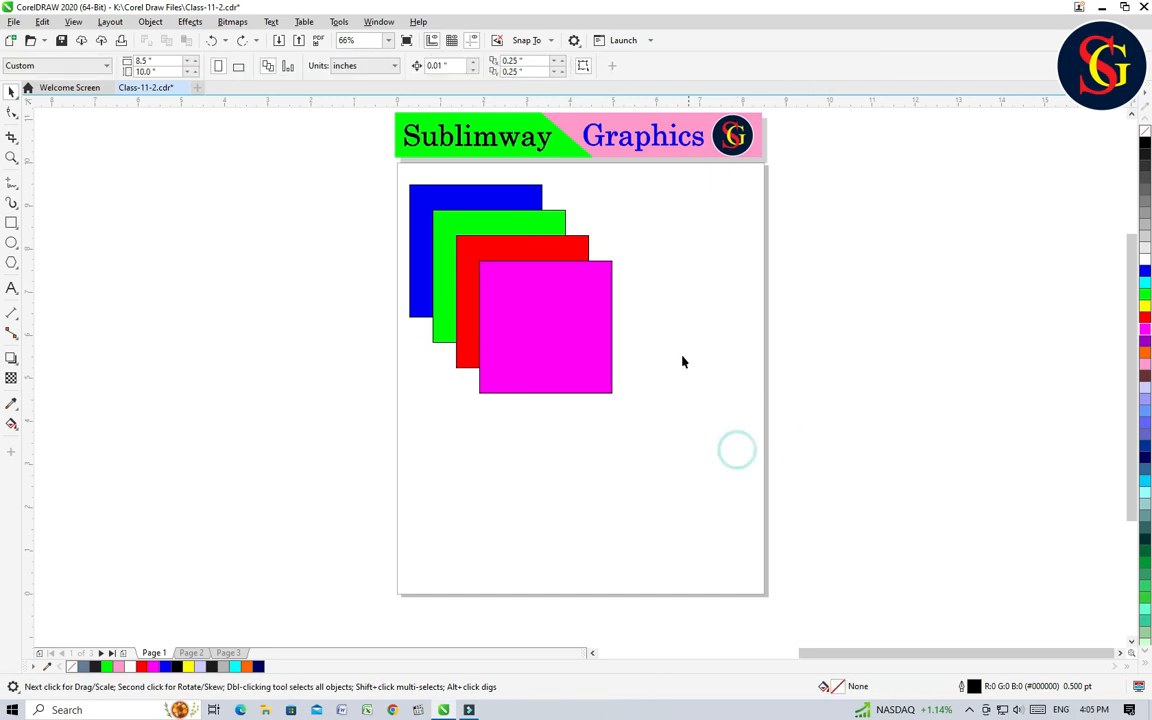
Step: Send the magenta square to the back of the page
click(546, 314)
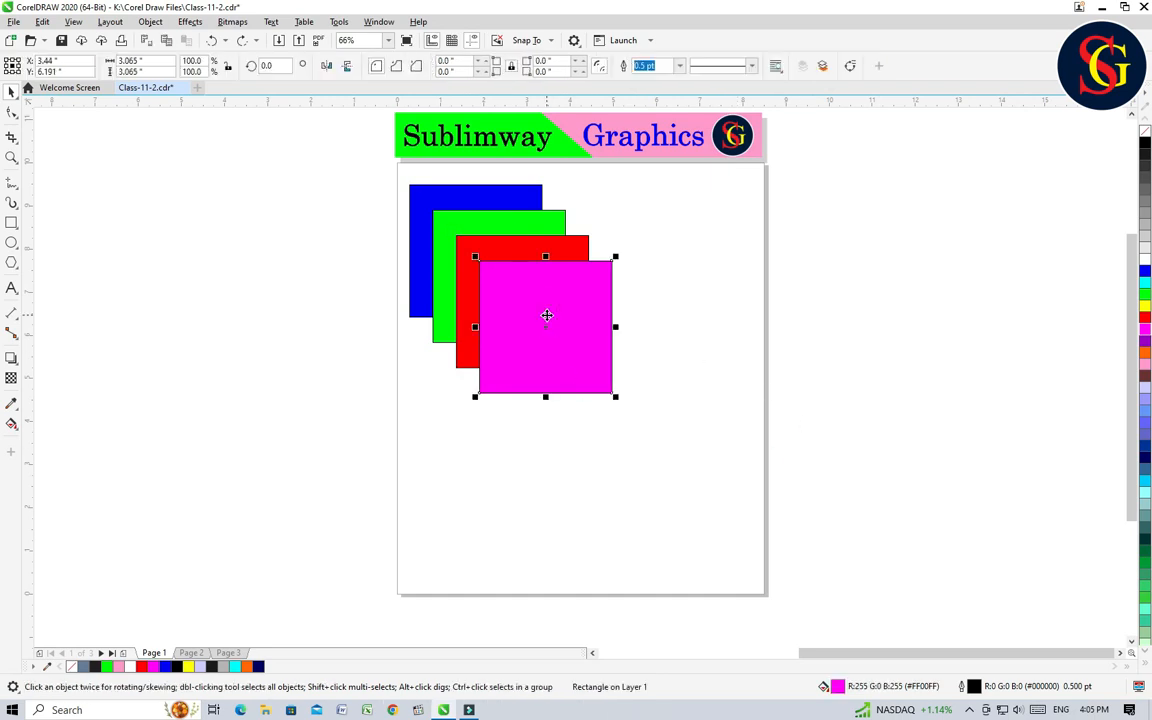
right_click(546, 314)
mouse_move(602, 405)
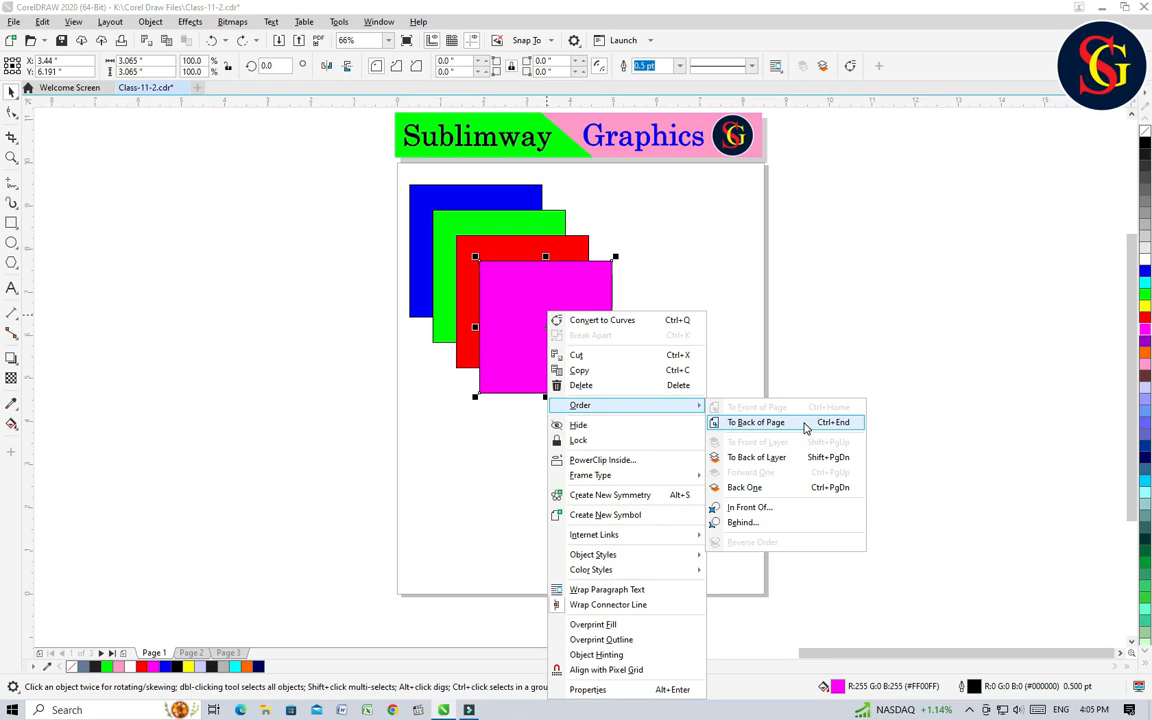
click(900, 316)
click(836, 368)
click(561, 332)
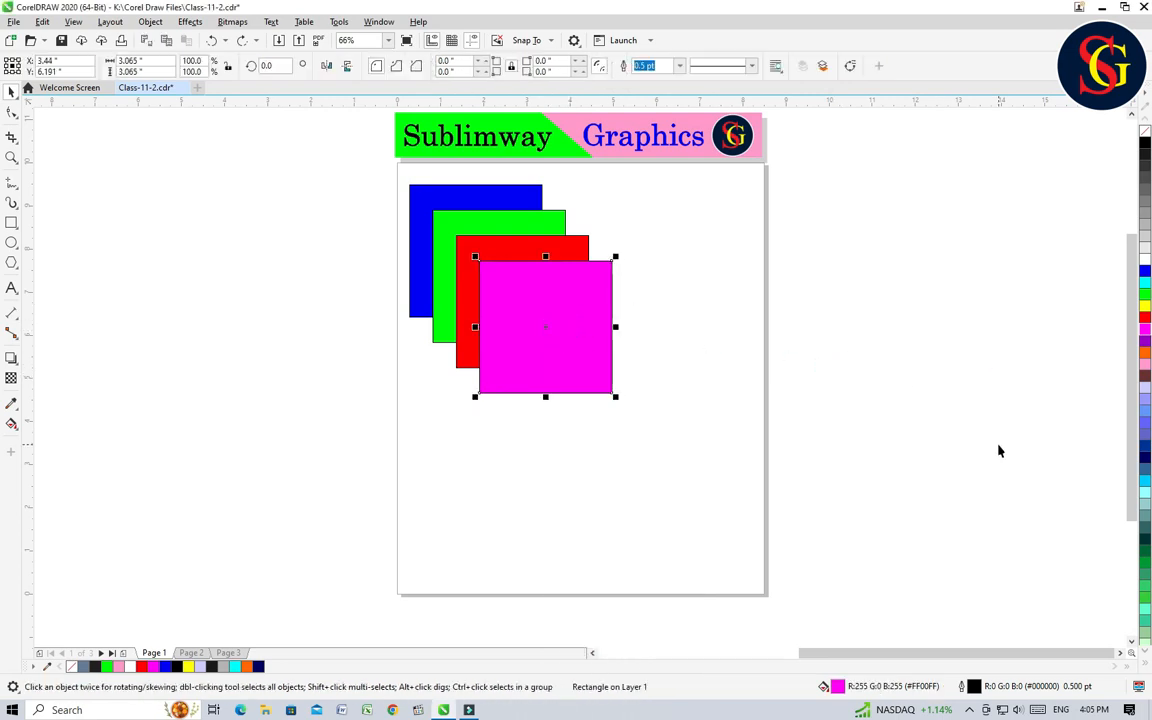
key(ctrl+Page_Down)
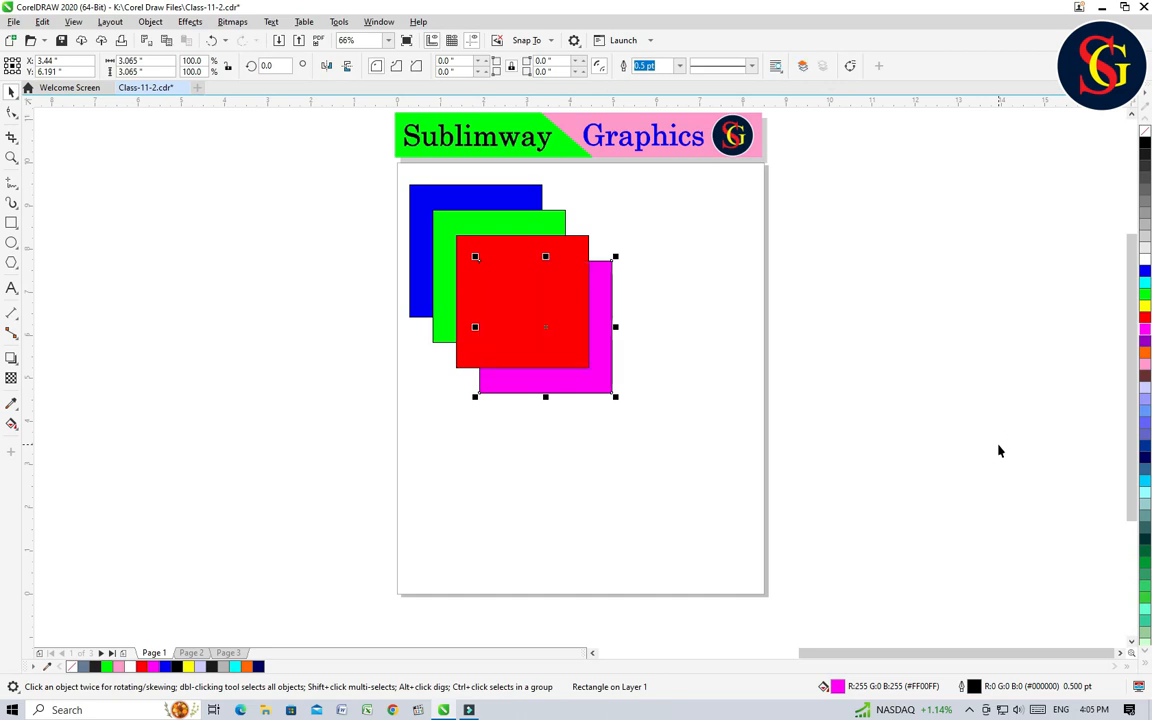
Step: Move the red, green and blue squares down away from the stack to uncover the magenta square
drag(566, 301, 477, 442)
drag(515, 259, 425, 466)
drag(496, 203, 450, 316)
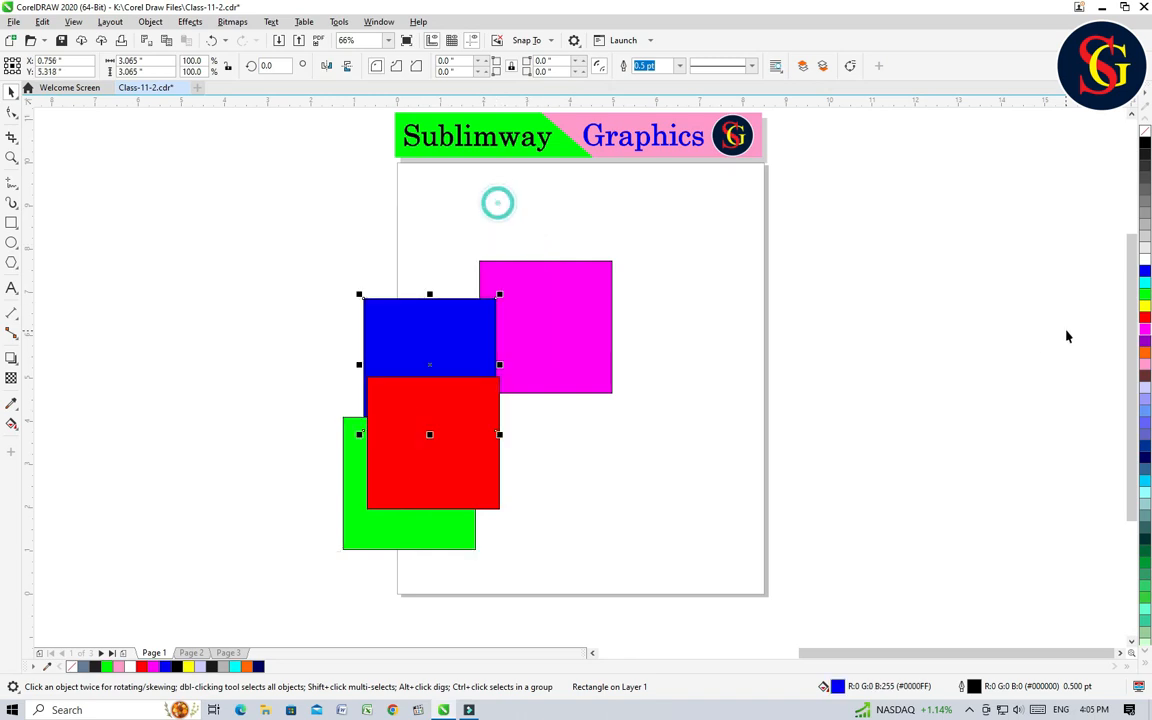
Step: Undo the moves of the red, green and blue squares and the magenta square's reordering to the back of the page
key(ctrl+z)
key(ctrl+z)
key(ctrl+z)
key(ctrl+z)
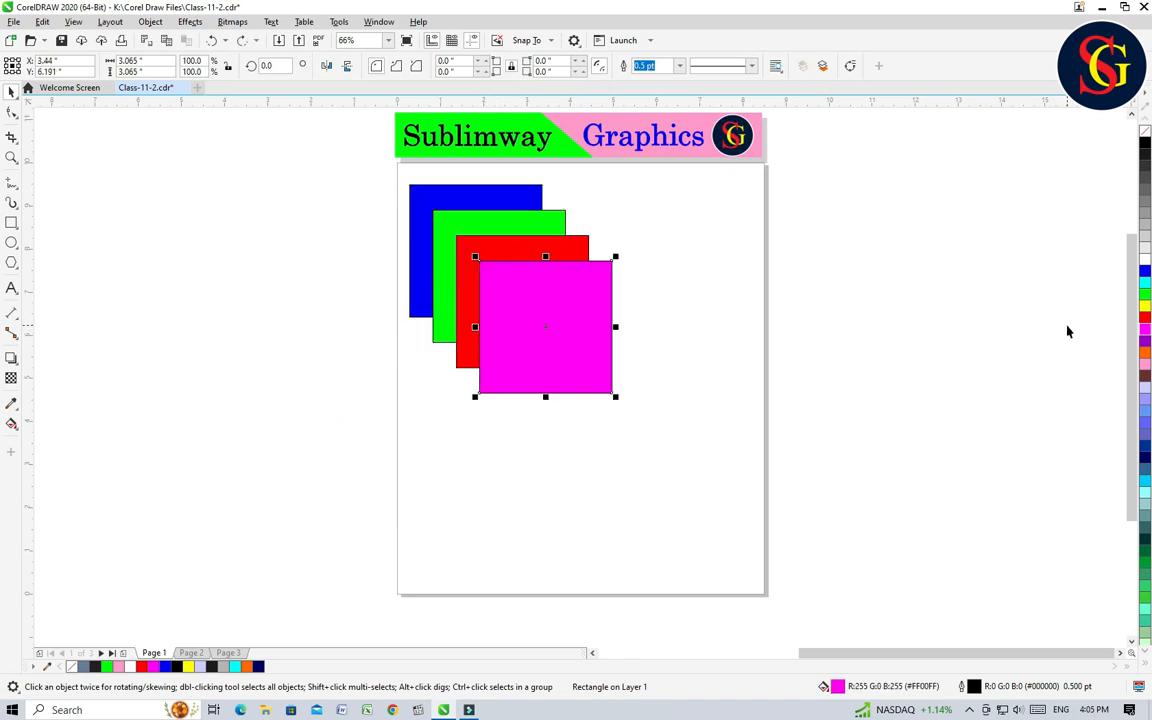
Step: Bring the red square to the front of the layer and undo the reordering
click(706, 368)
click(550, 312)
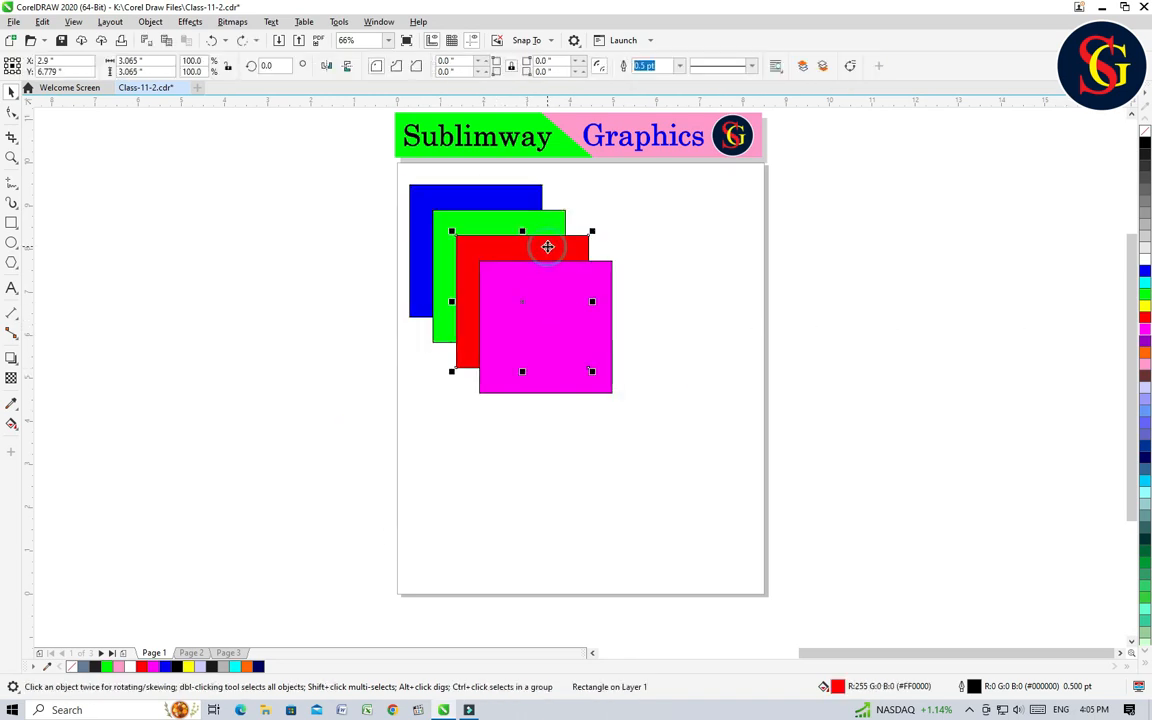
right_click(554, 314)
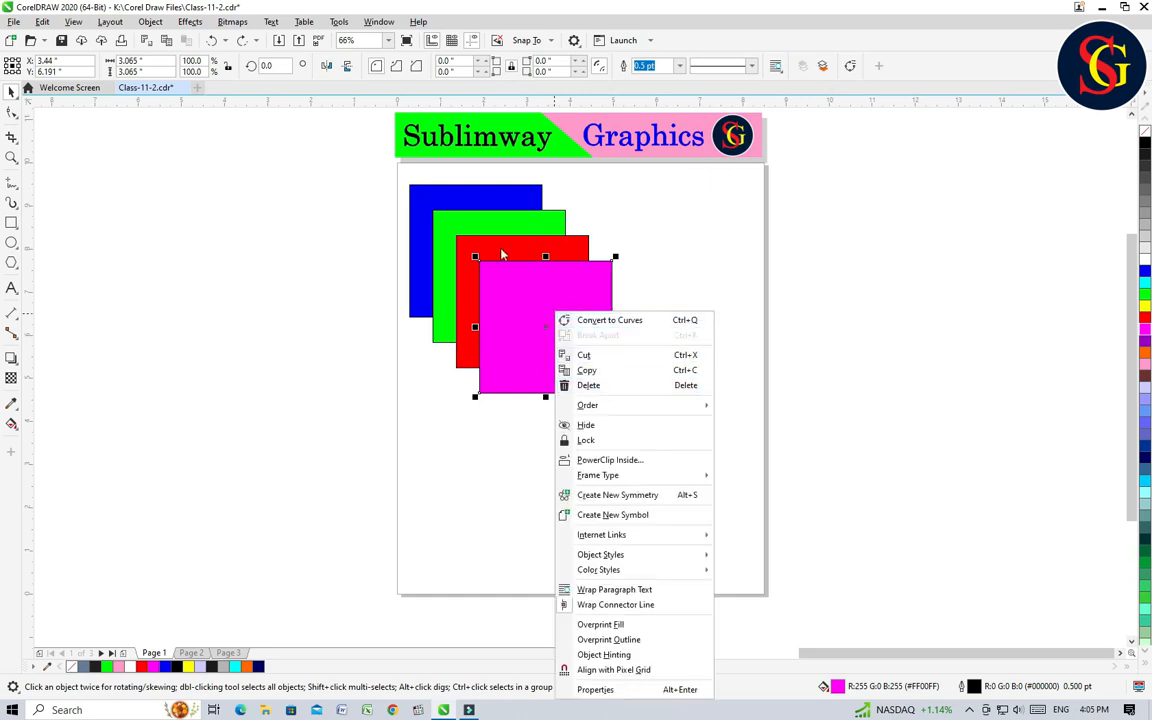
click(531, 257)
click(537, 249)
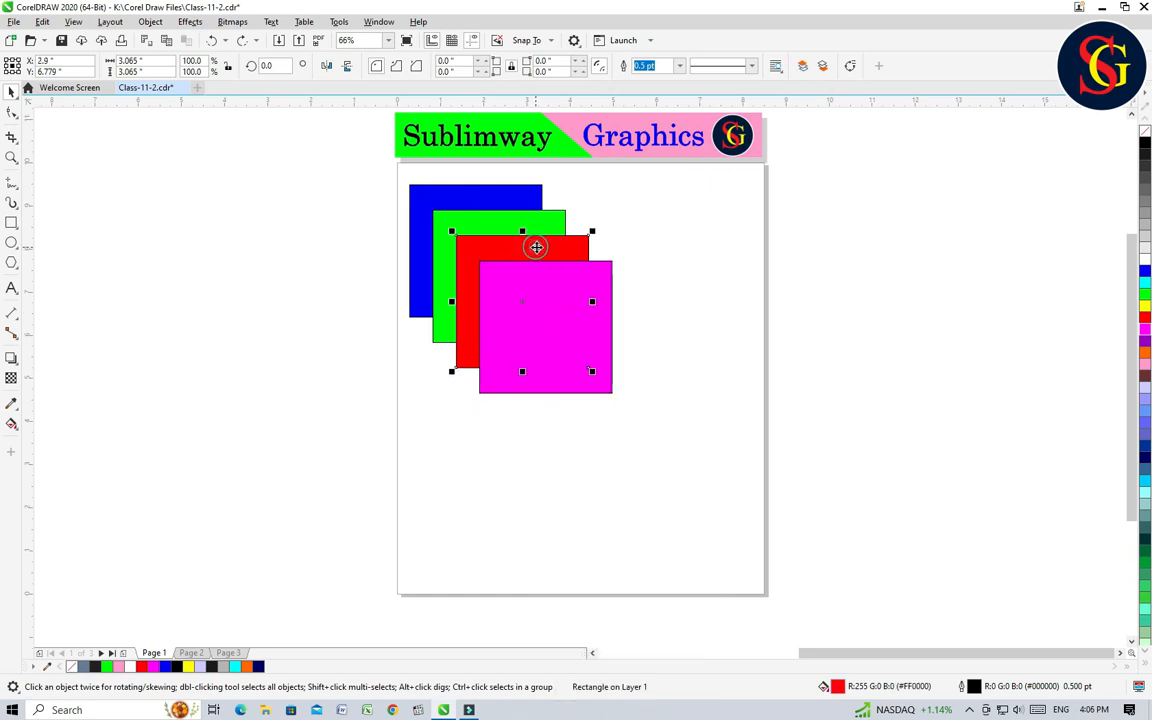
right_click(540, 250)
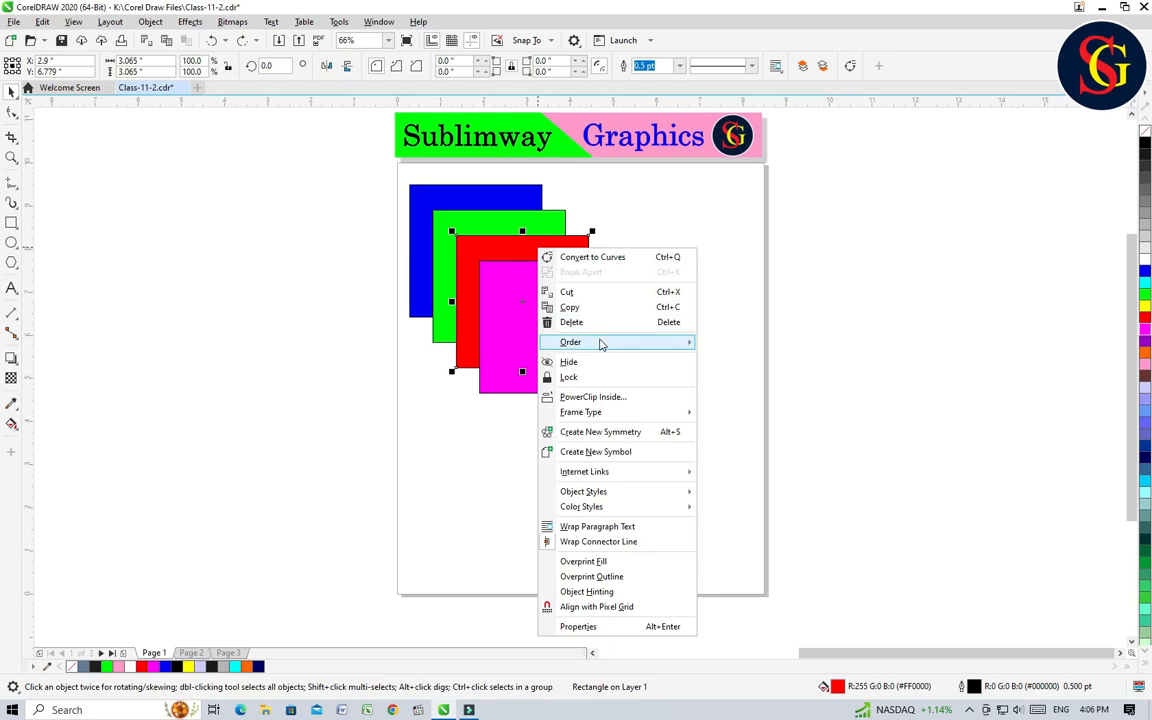
mouse_move(600, 342)
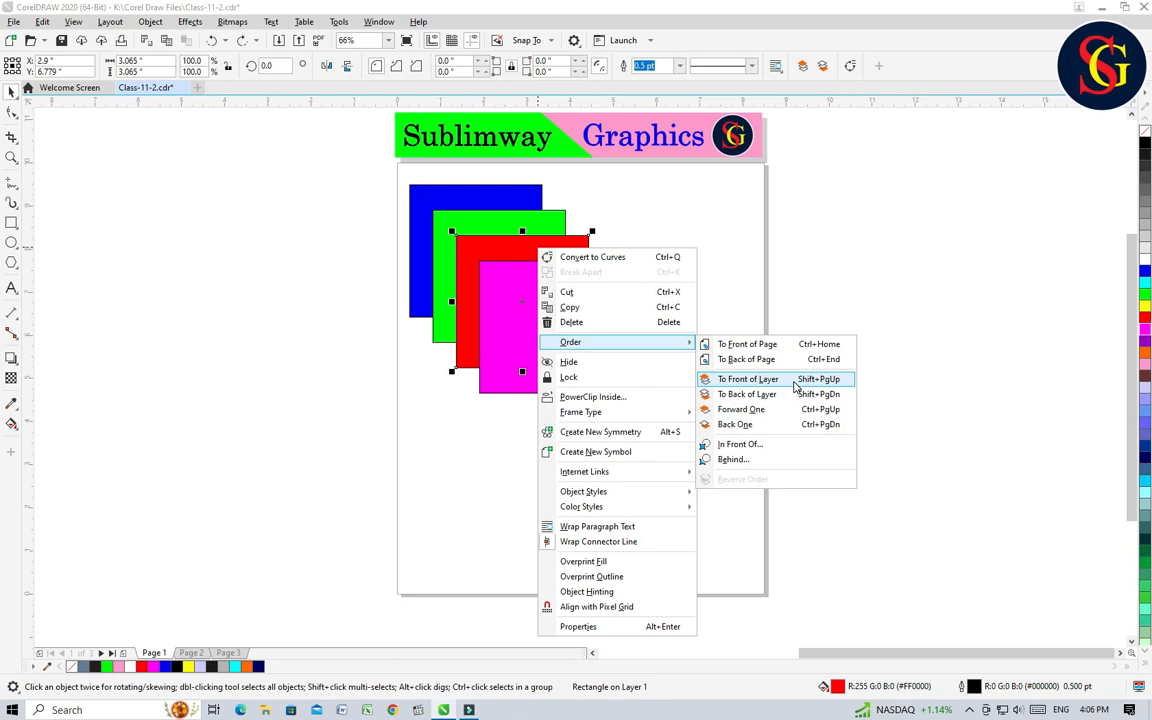
click(795, 384)
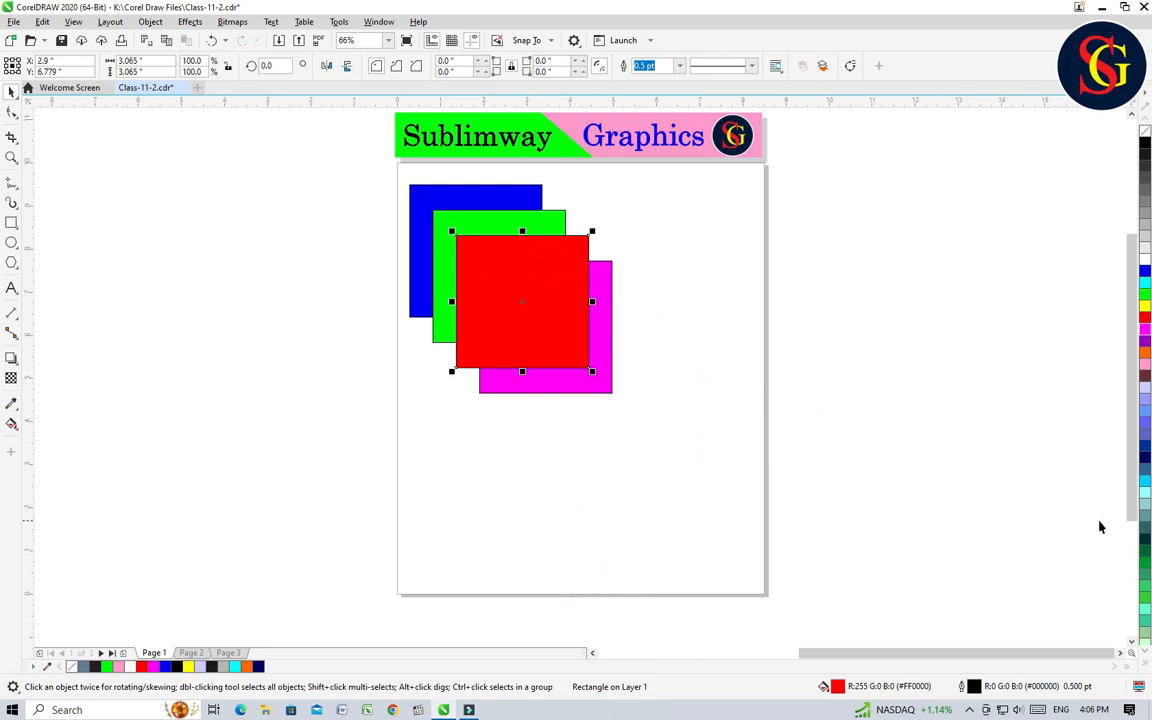
key(ctrl+z)
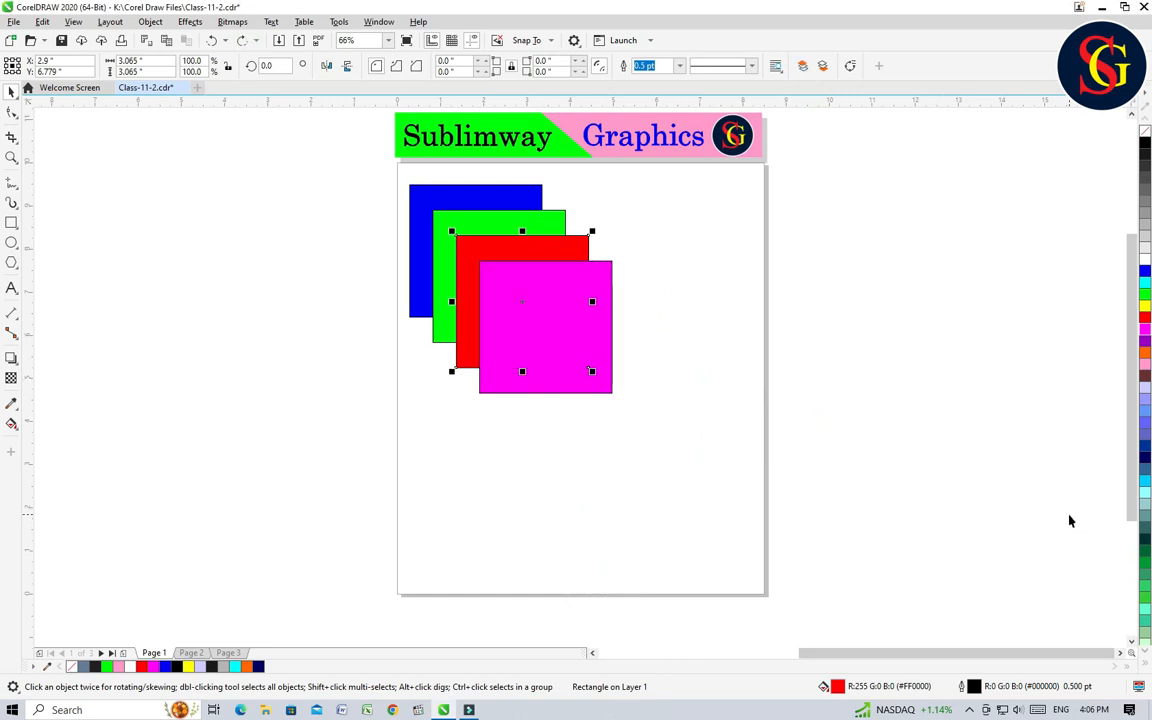
Step: Bring the blue square to the front of the layer, and return it to the back of the layer
click(558, 248)
click(669, 293)
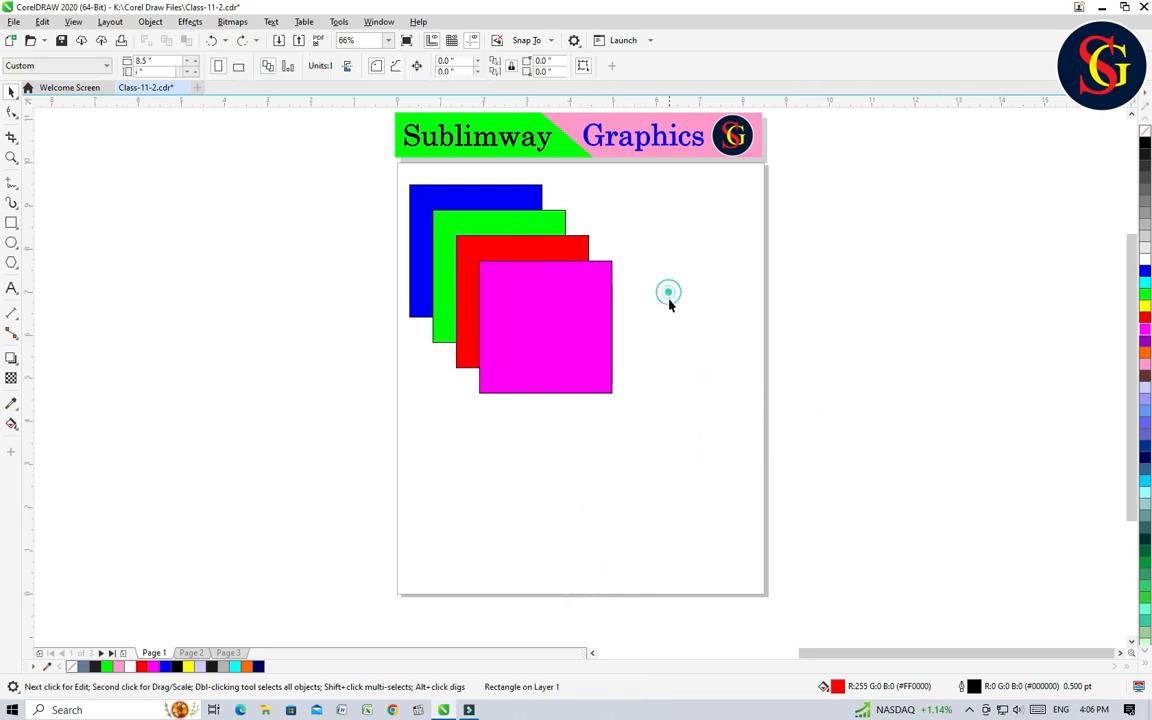
click(572, 289)
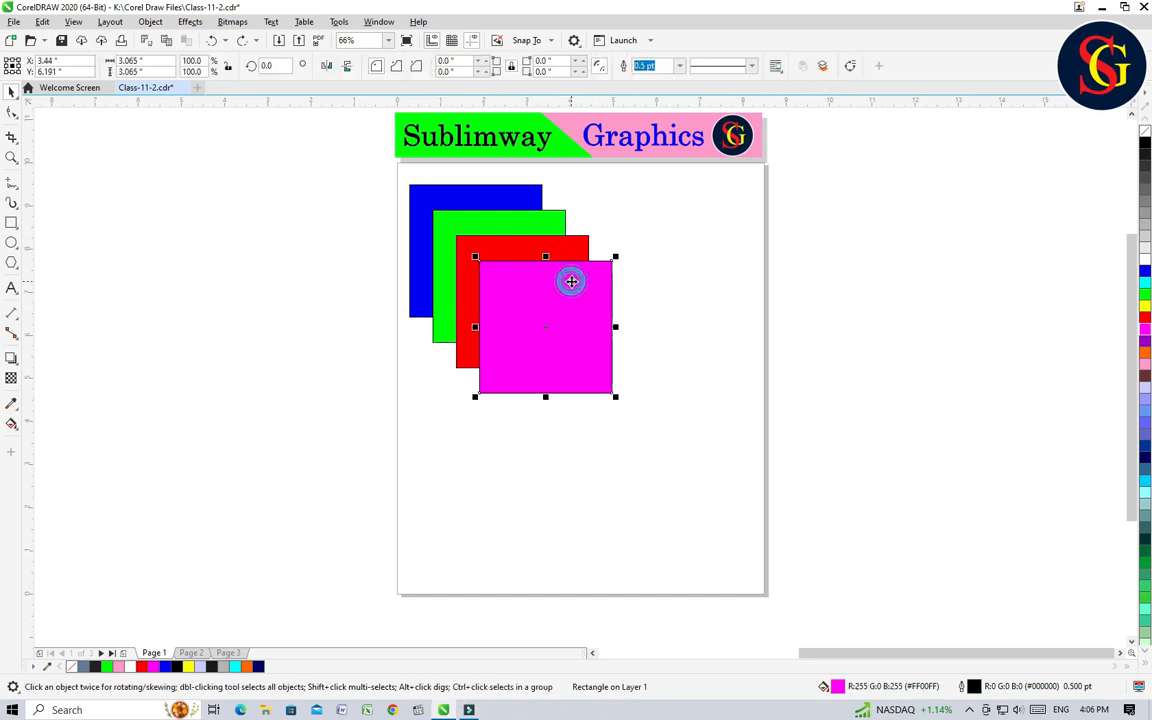
click(476, 193)
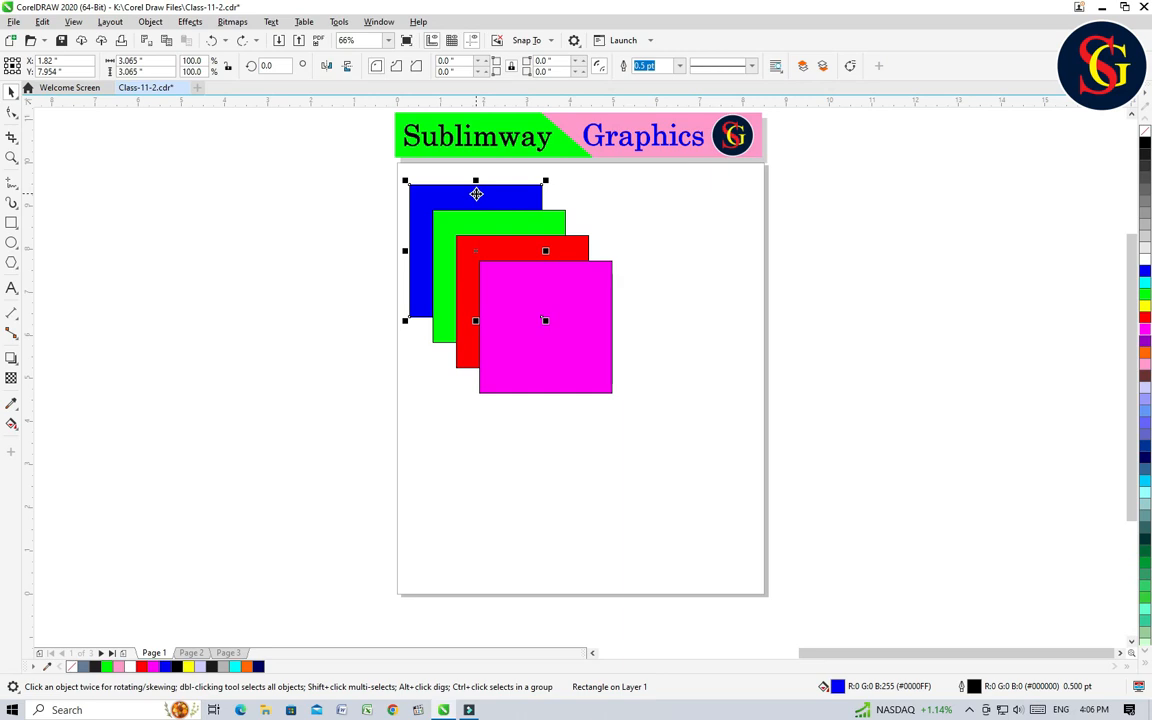
right_click(476, 193)
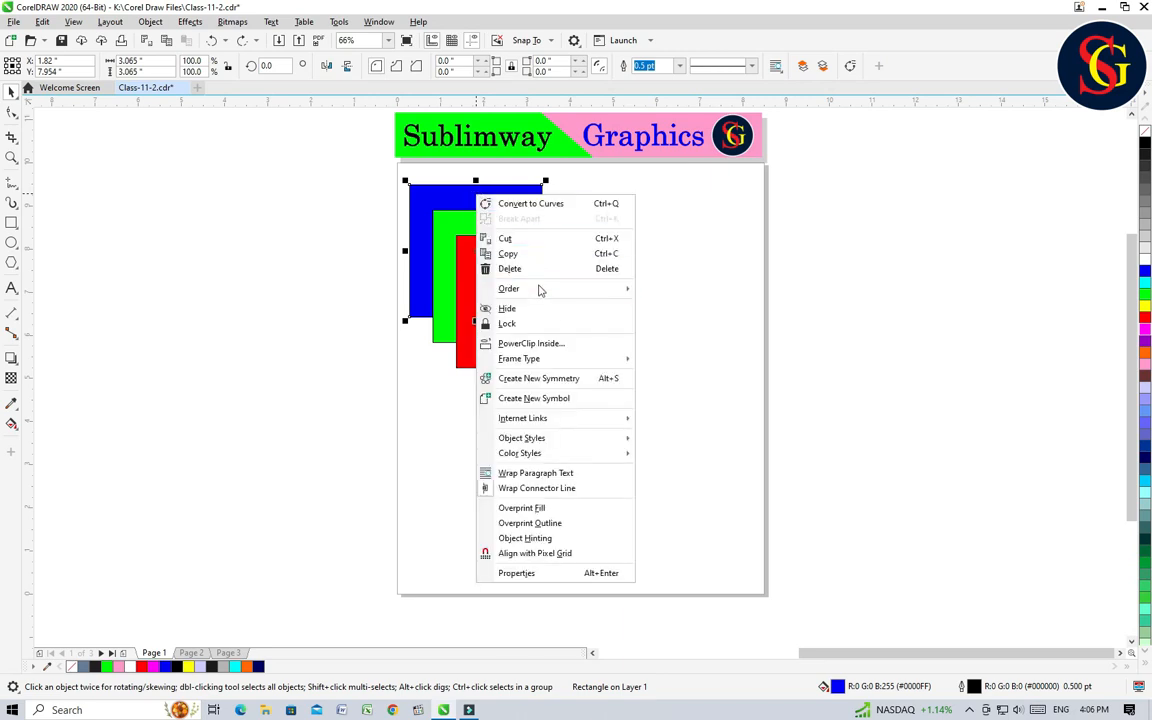
mouse_move(558, 291)
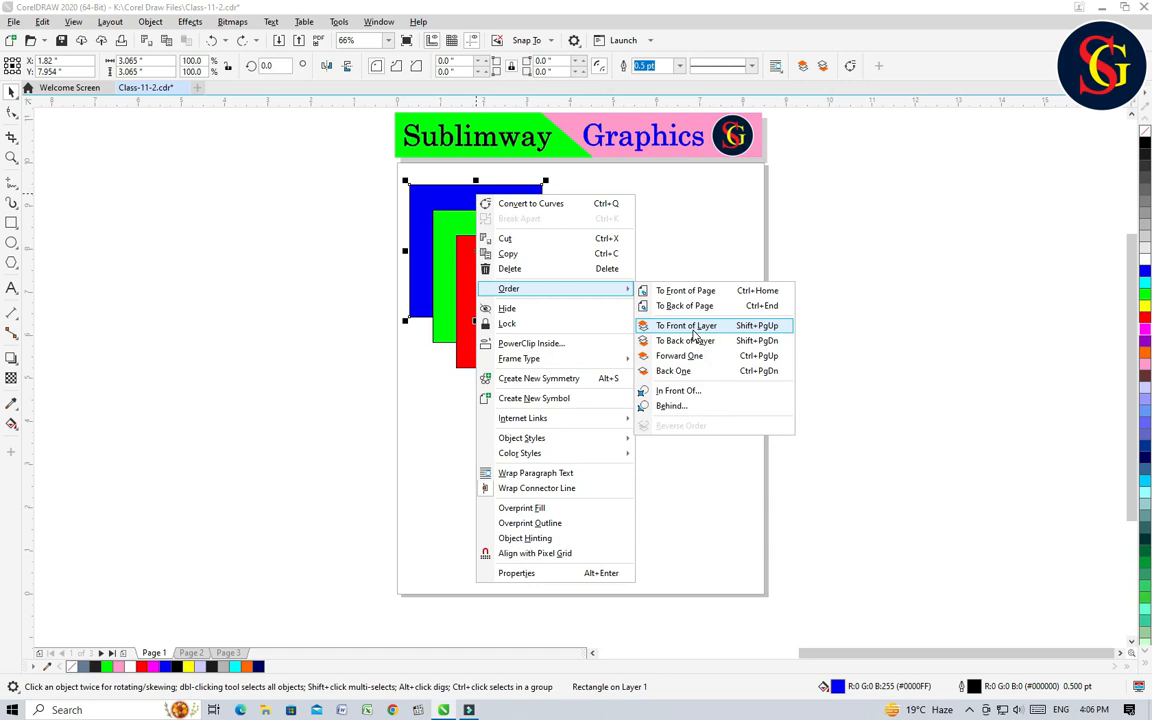
click(902, 294)
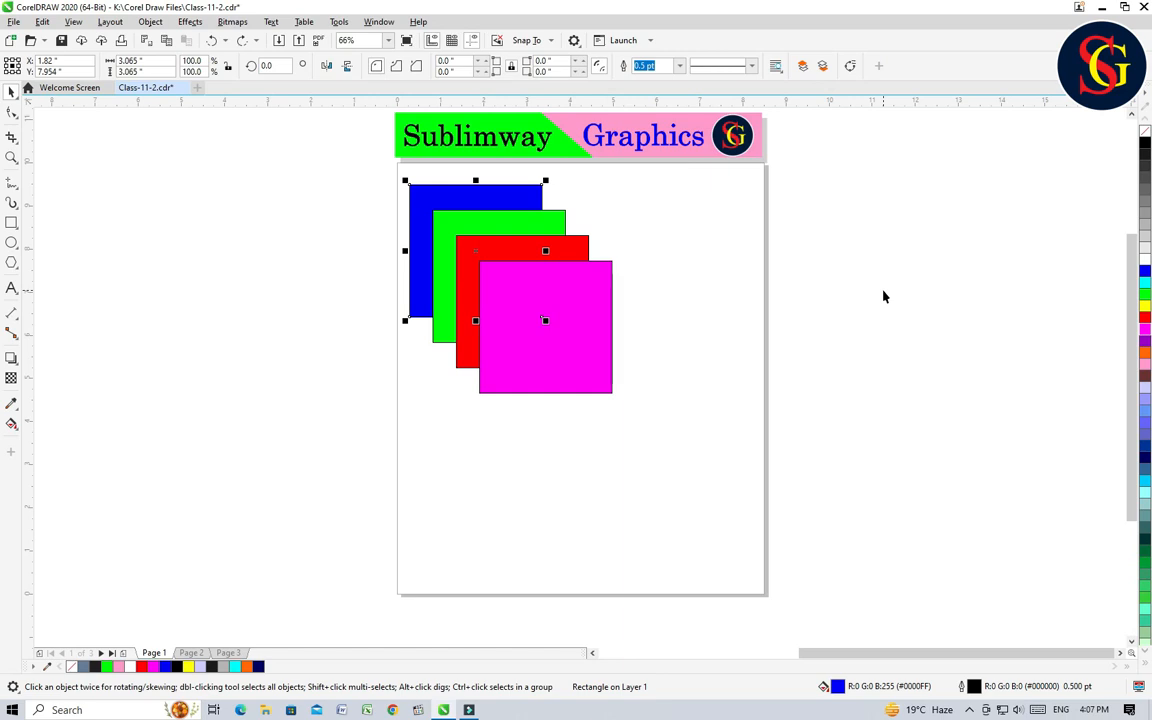
key(shift+Page_Up)
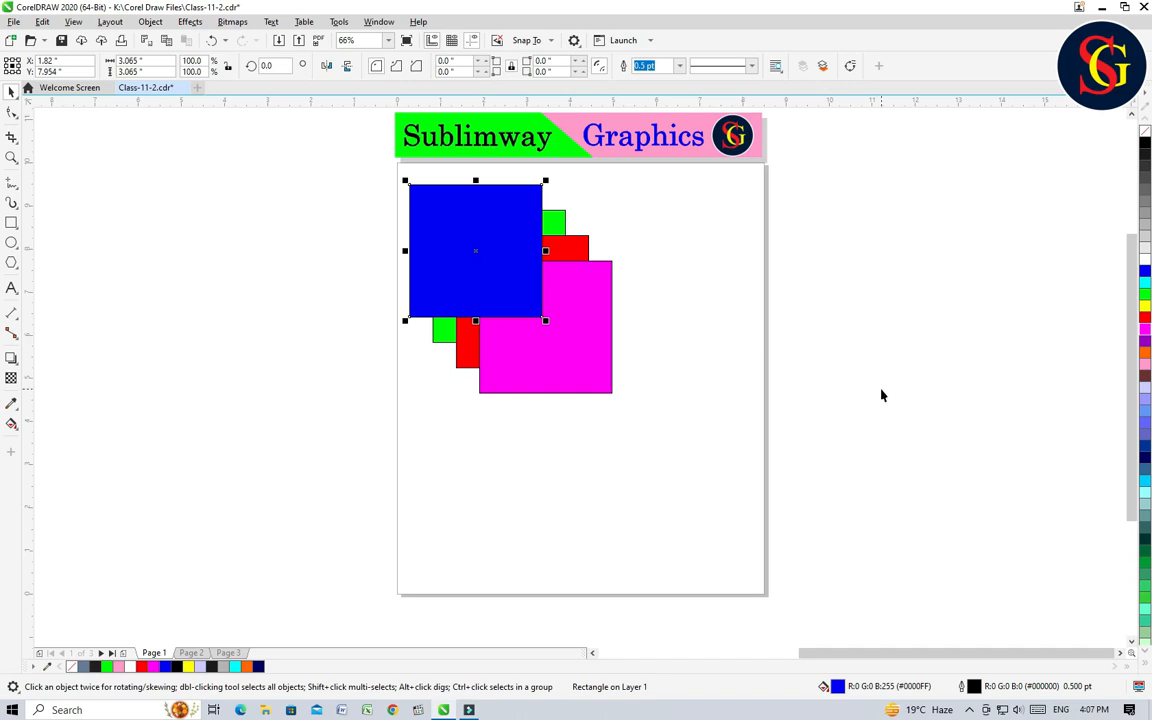
key(shift+Page_Down)
click(694, 304)
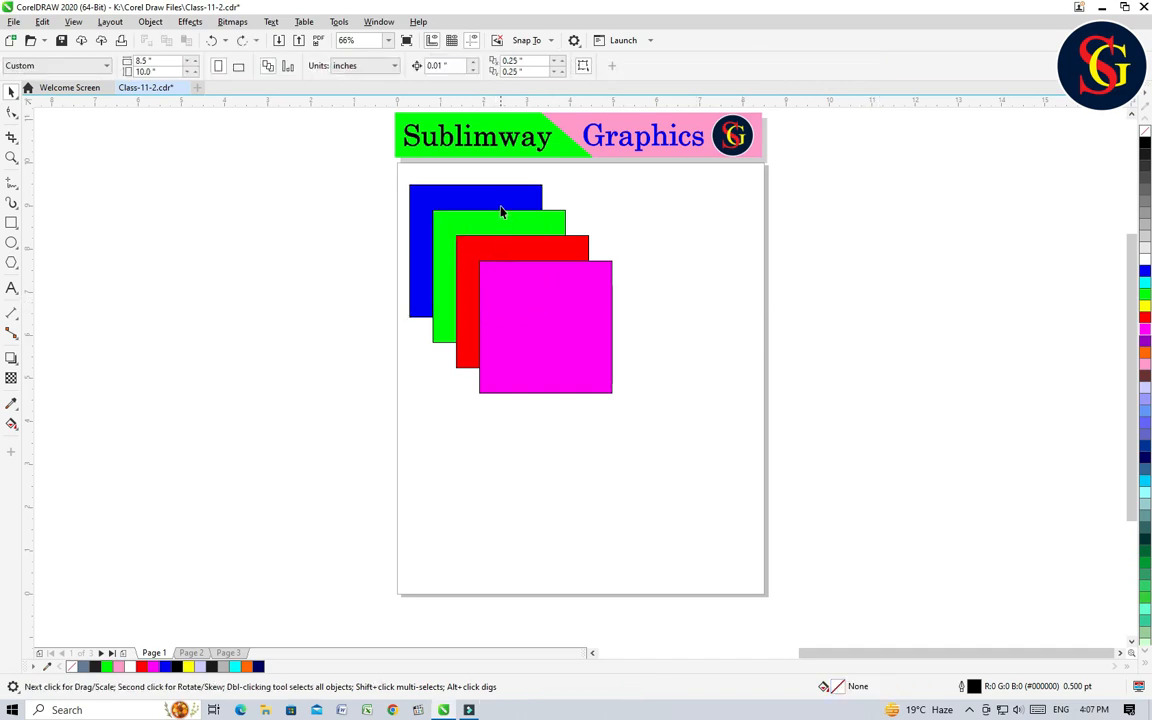
click(551, 297)
right_click(566, 309)
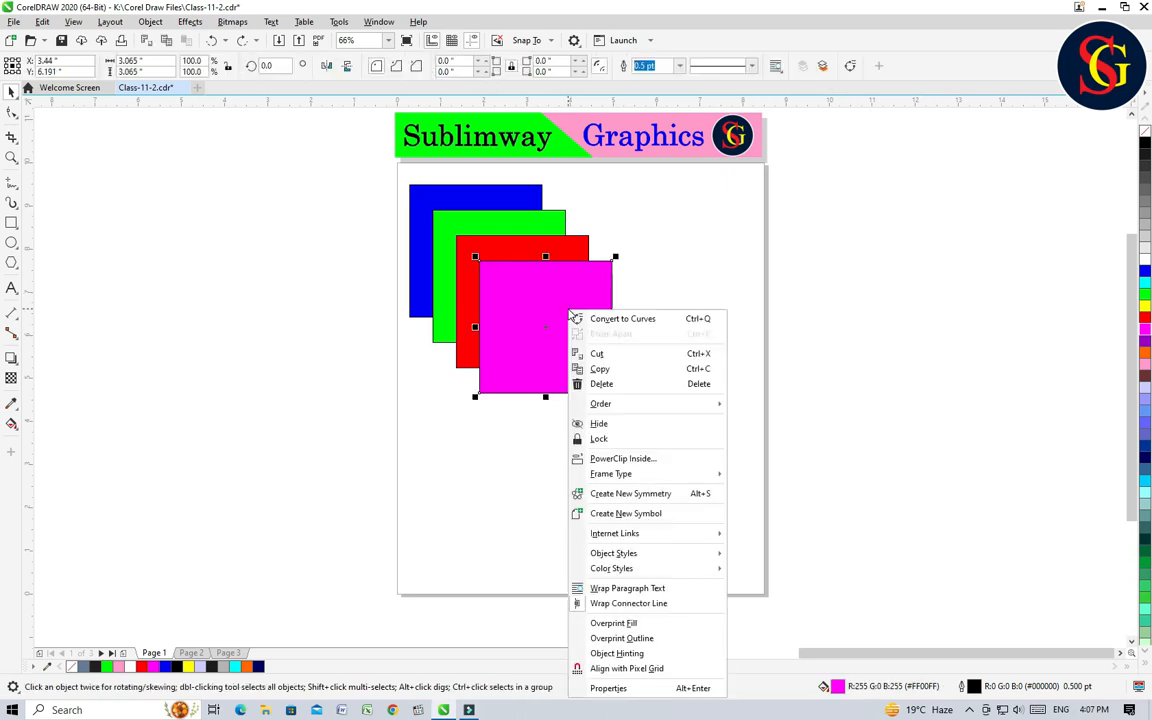
mouse_move(627, 404)
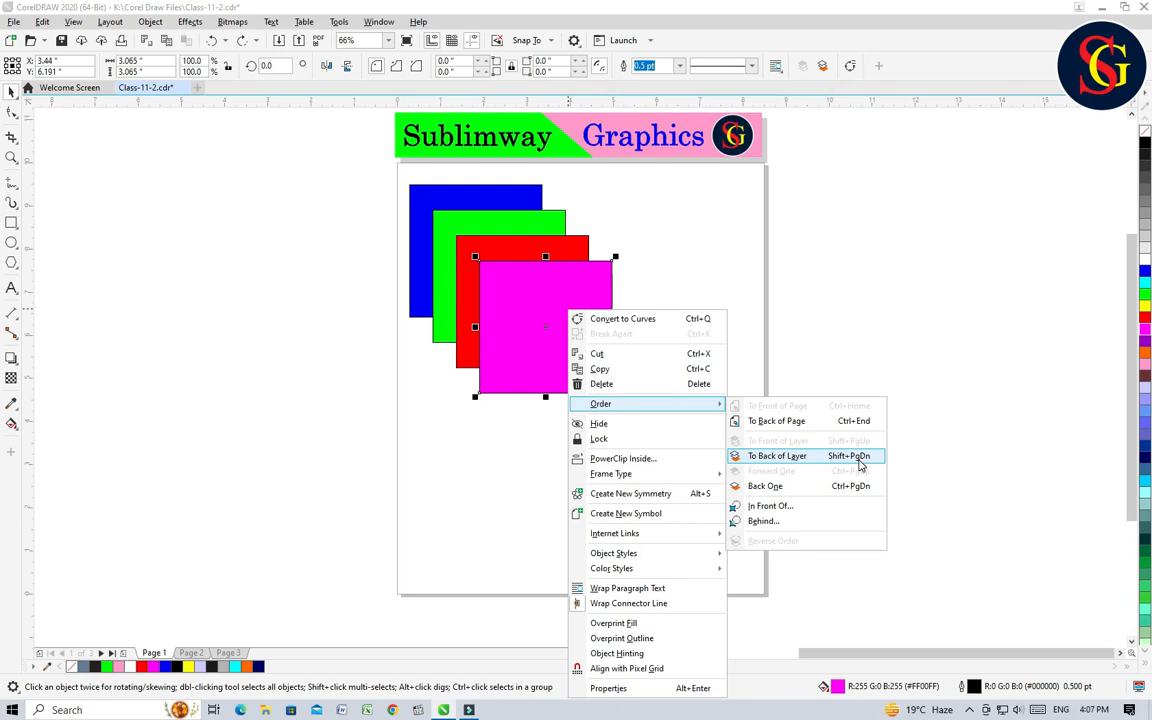
click(921, 455)
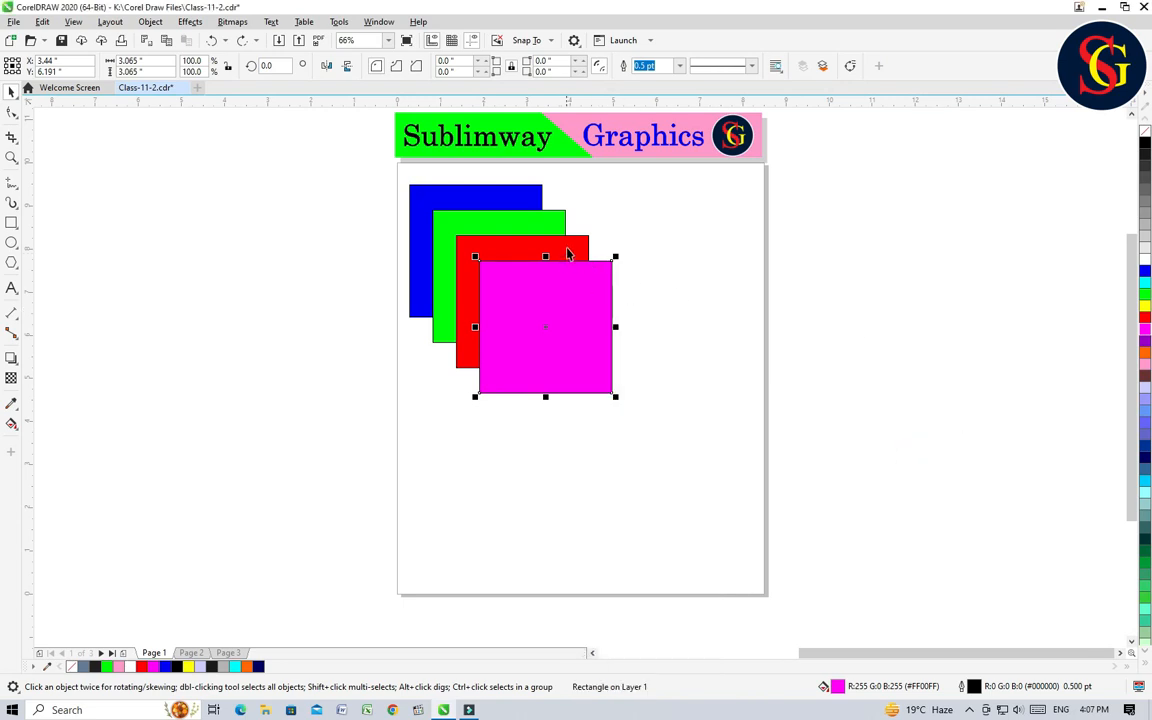
right_click(572, 316)
click(926, 389)
Step: Send the magenta square back one position so it sits behind the red square
right_click(574, 317)
mouse_move(649, 413)
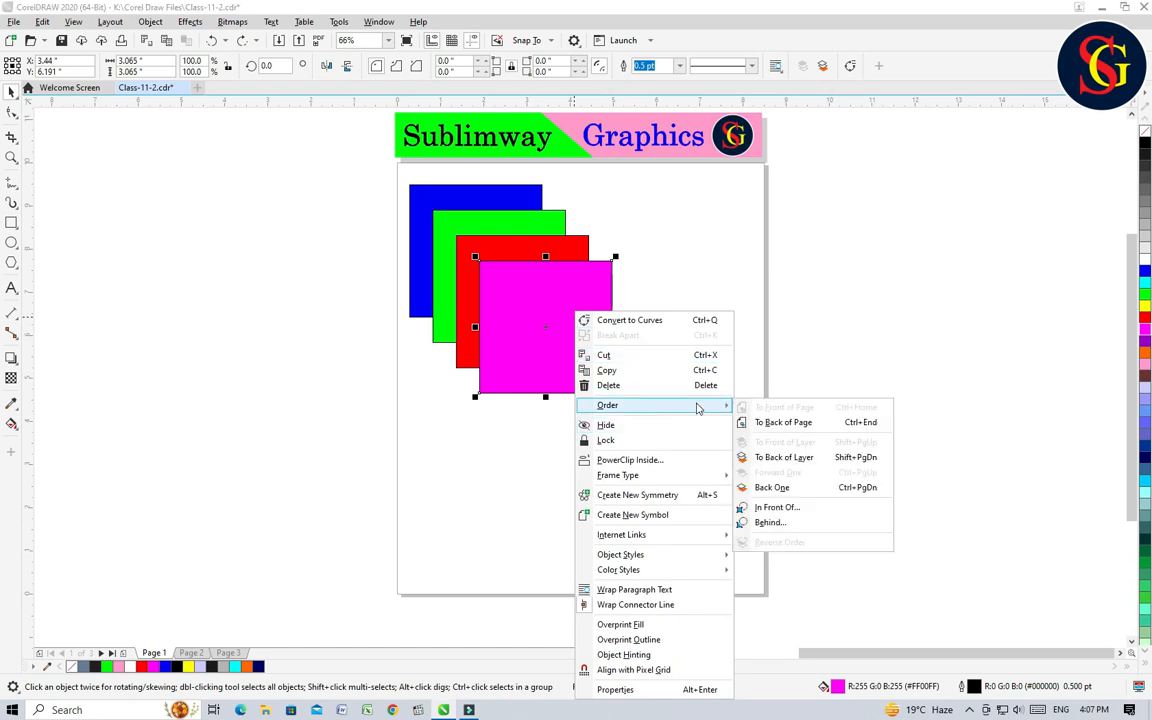
click(794, 488)
Step: Move the red square to about X 4.6, Y 3.3 inches, and undo that move and the magenta square's reordering
drag(544, 358, 616, 503)
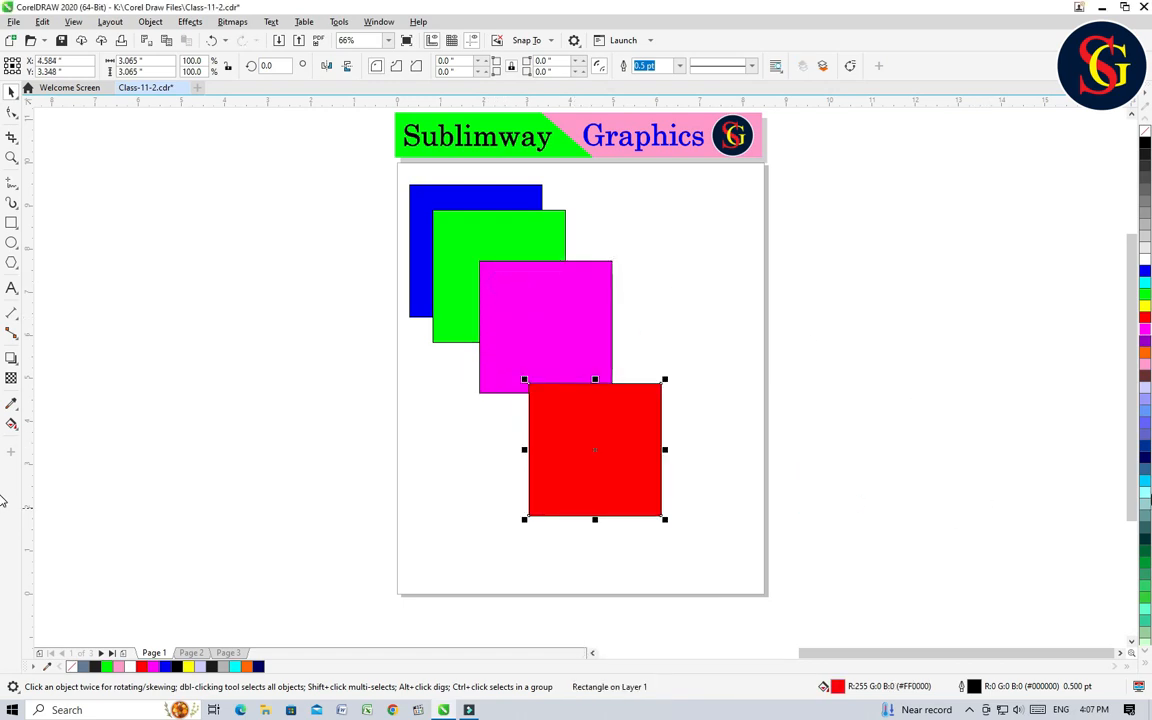
key(ctrl+z)
key(ctrl+z)
Step: Send the magenta square back one position, and bring it forward one position again
click(543, 306)
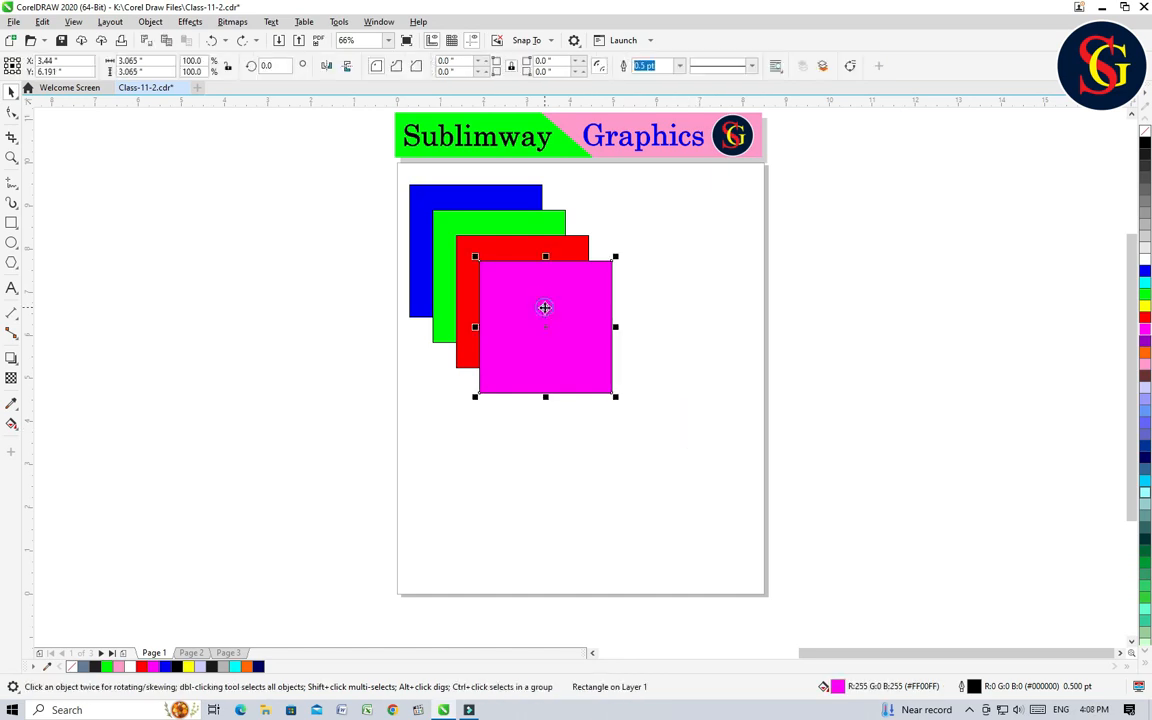
right_click(544, 308)
mouse_move(610, 403)
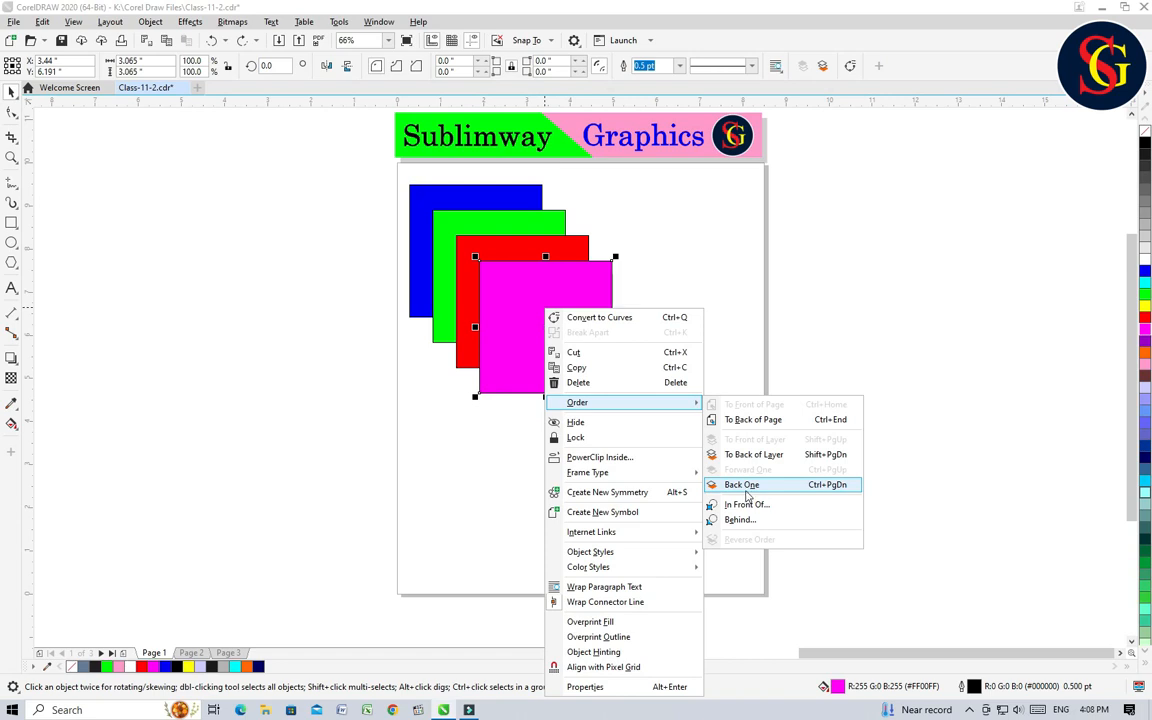
click(978, 342)
click(756, 370)
click(571, 334)
key(ctrl+Page_Down)
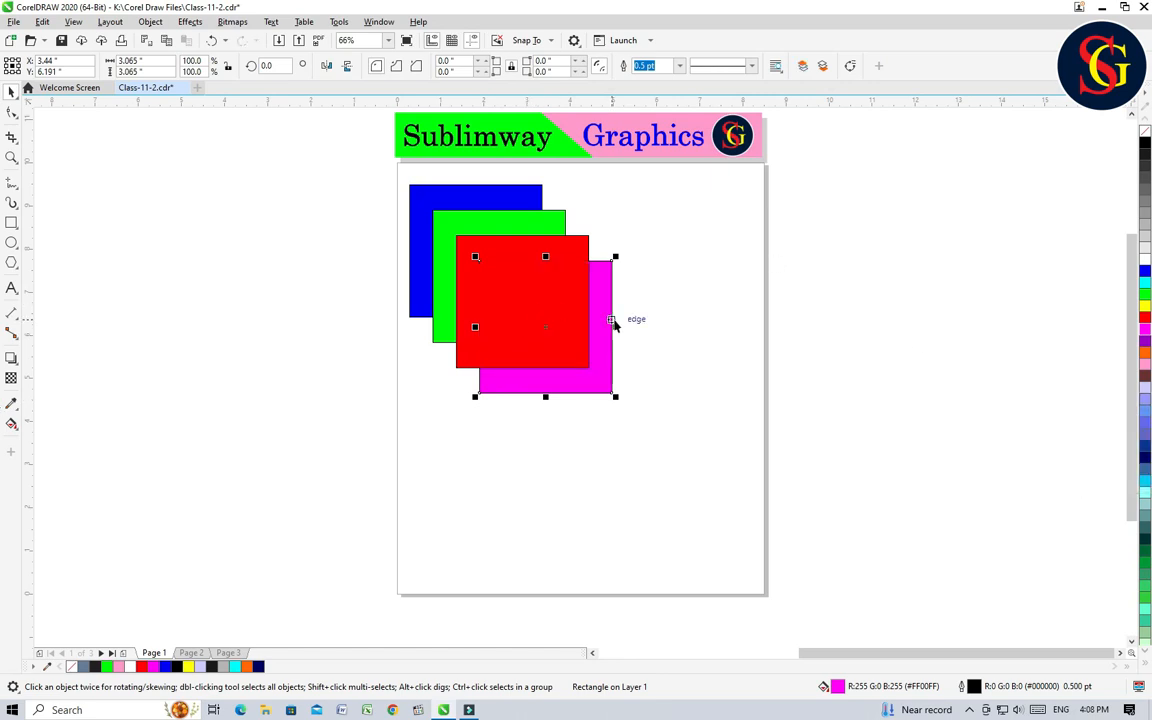
key(ctrl+Page_Up)
click(712, 314)
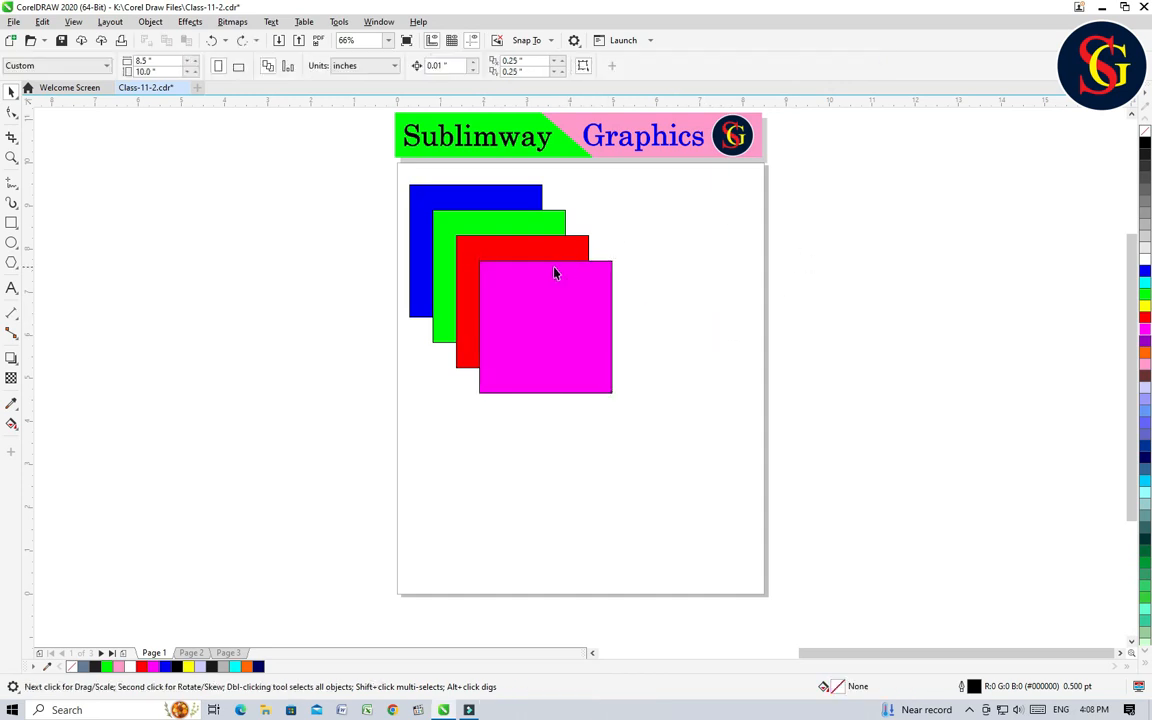
Step: Send the red square back one position behind the green one, and move the magenta square away to about X 6.2, Y 5.0 inches
click(528, 250)
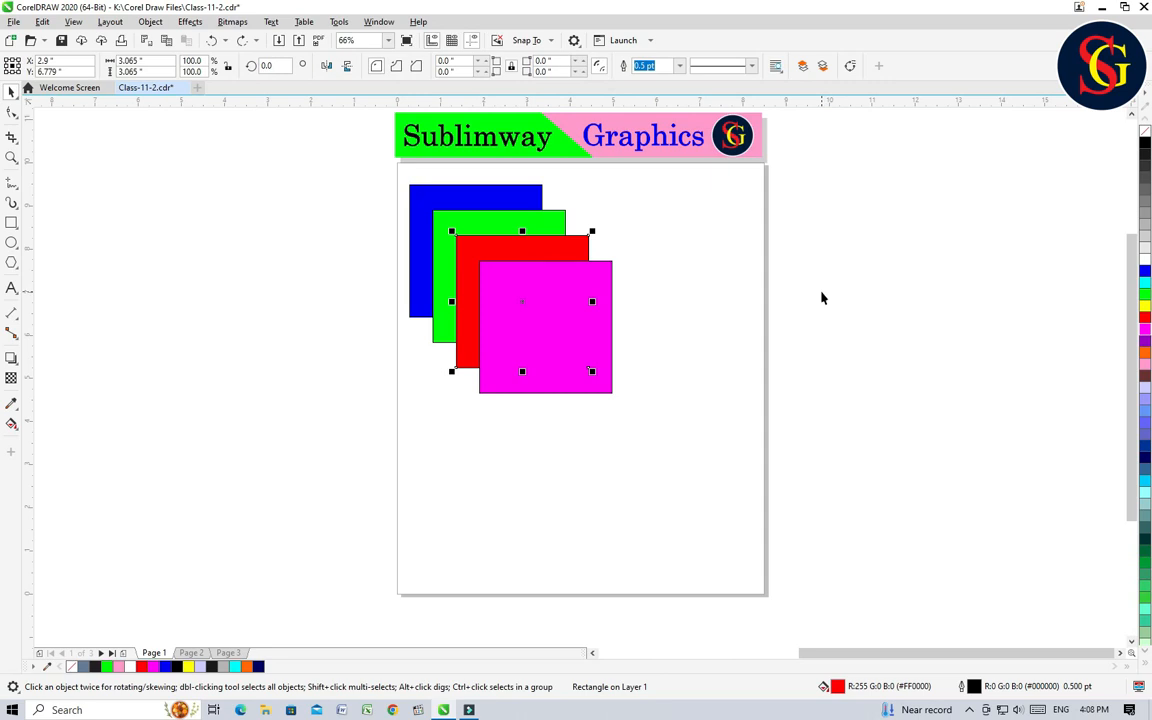
right_click(536, 247)
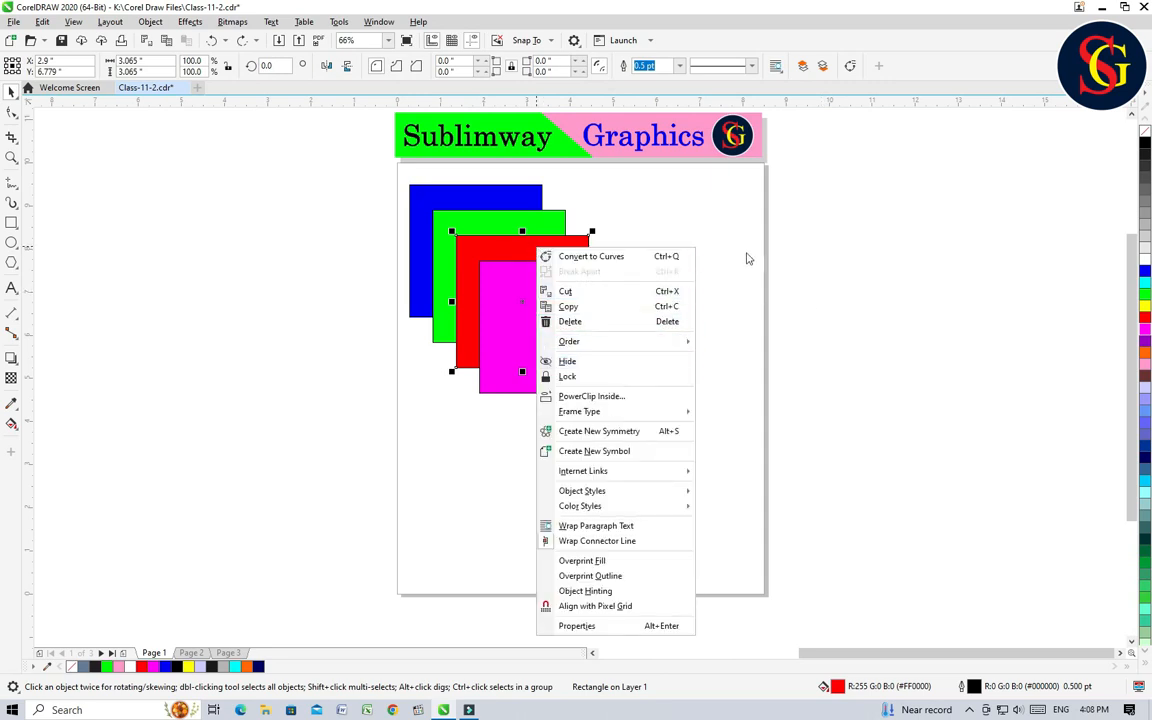
click(815, 266)
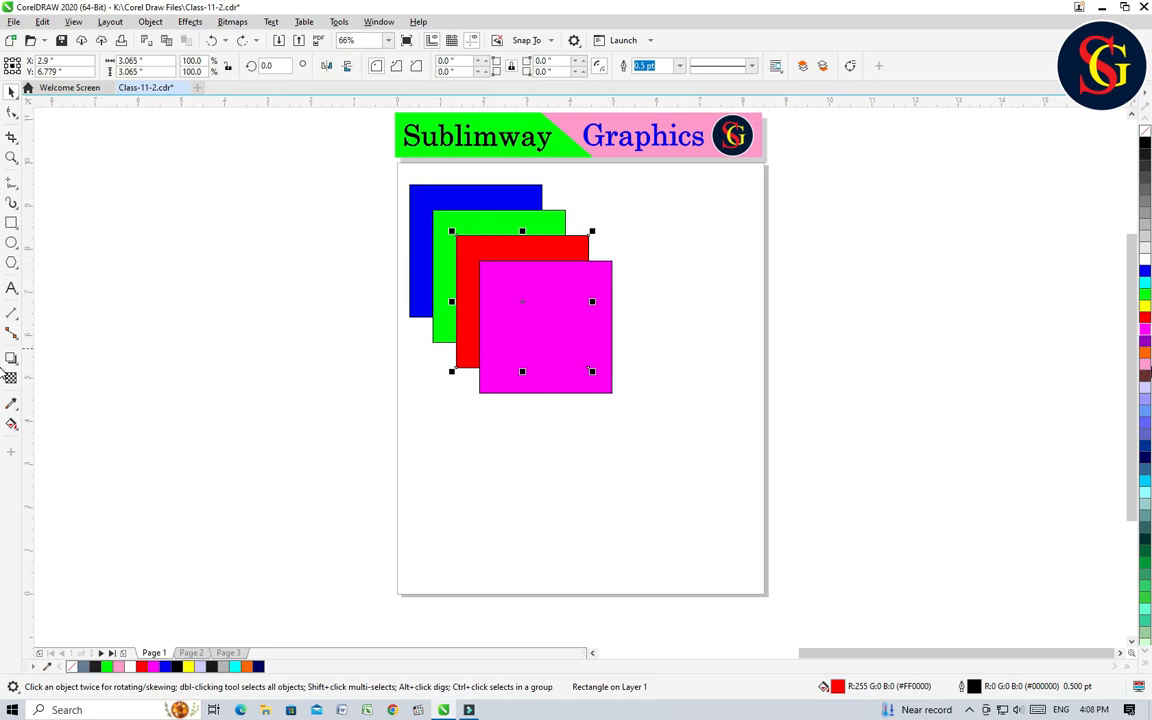
key(ctrl+Page_Down)
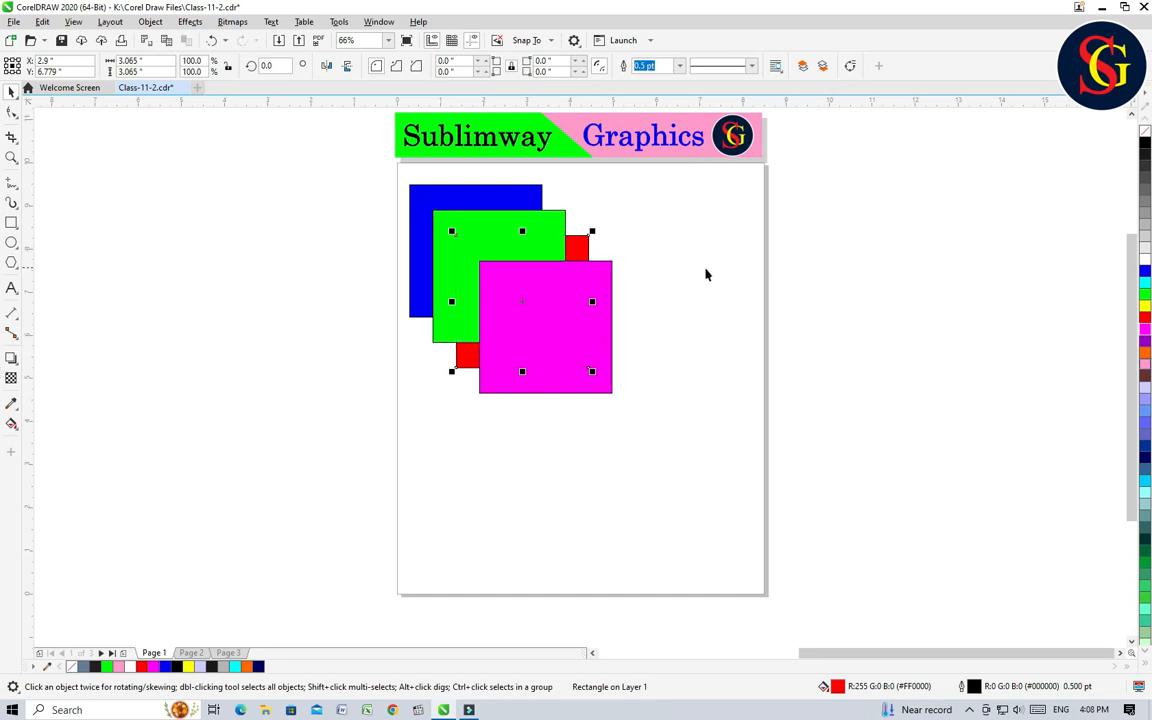
drag(578, 314, 698, 366)
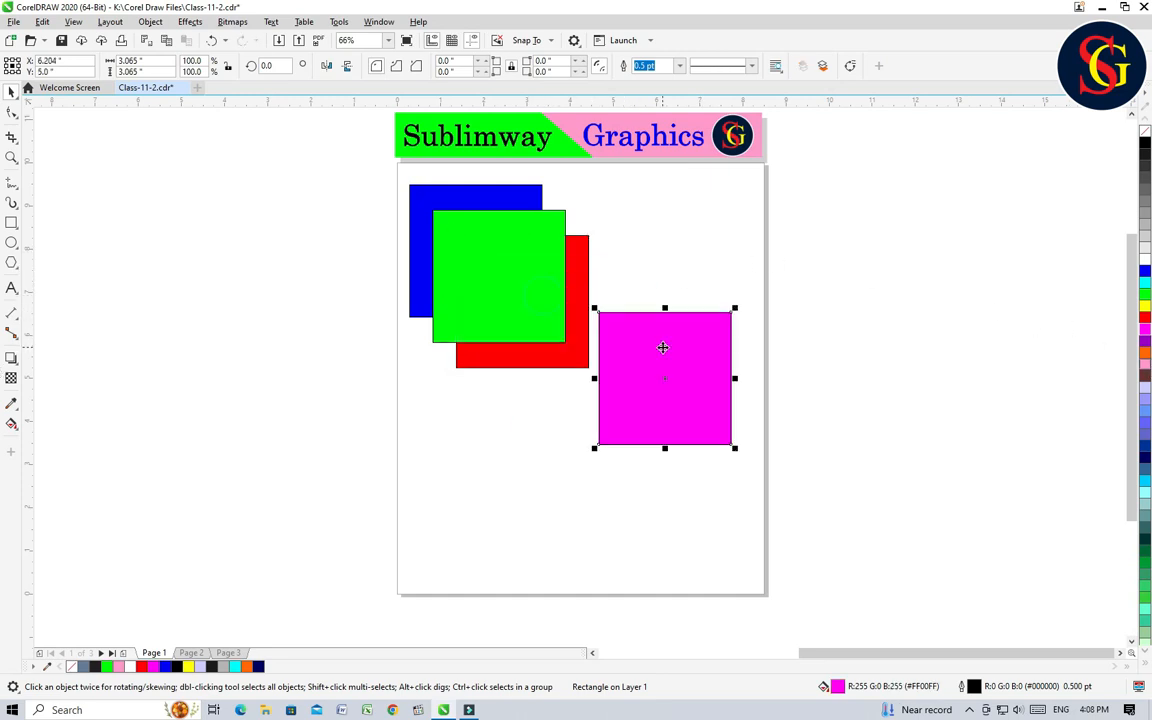
Step: Move the green square to about X 4.3, Y 5.4 inches, and undo the green and magenta moves and the red square's reordering
drag(521, 264, 604, 347)
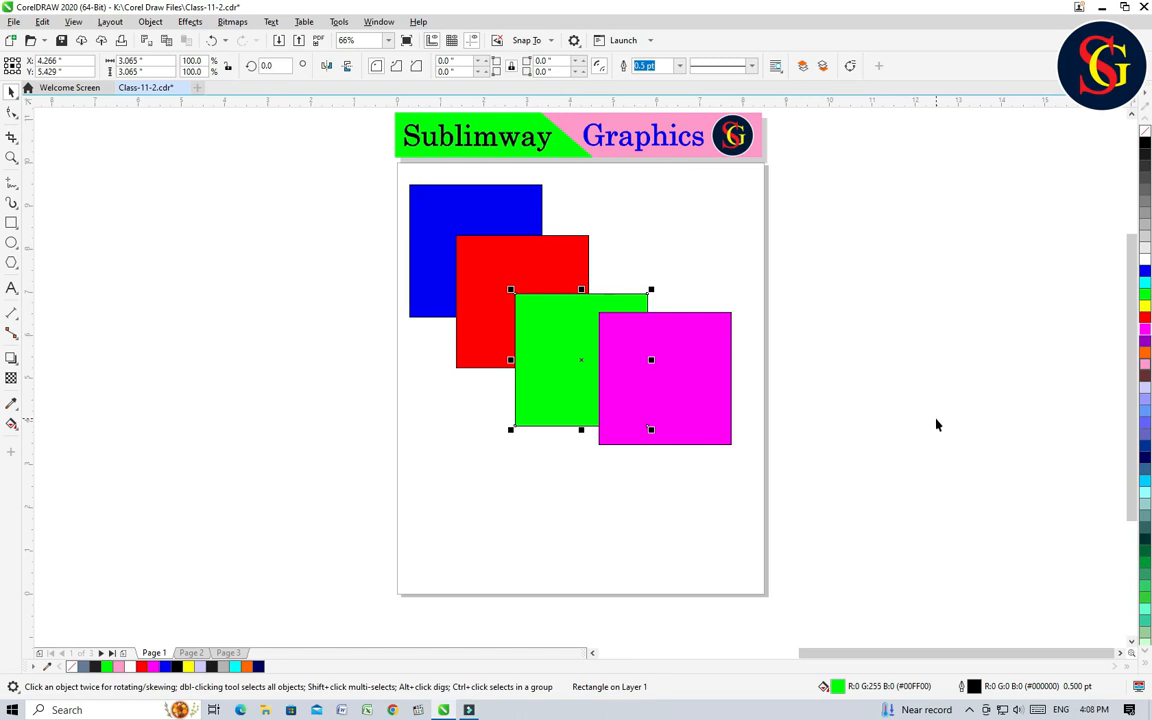
key(ctrl+z)
key(ctrl+z)
key(ctrl+z)
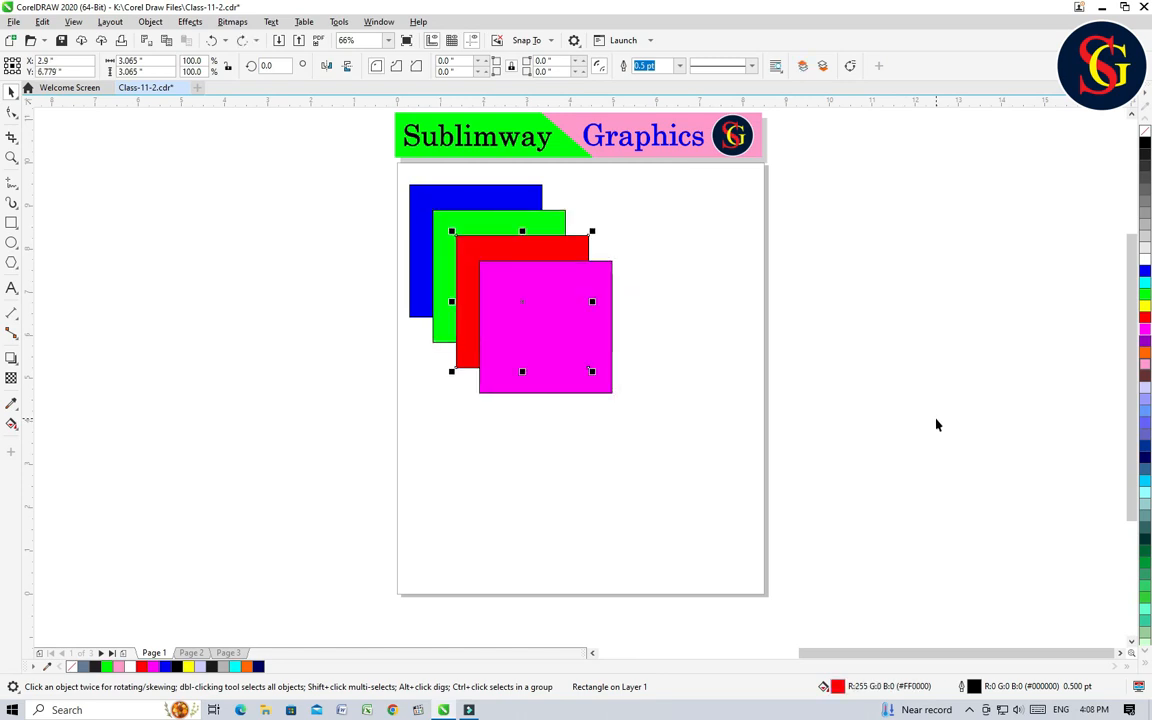
click(691, 402)
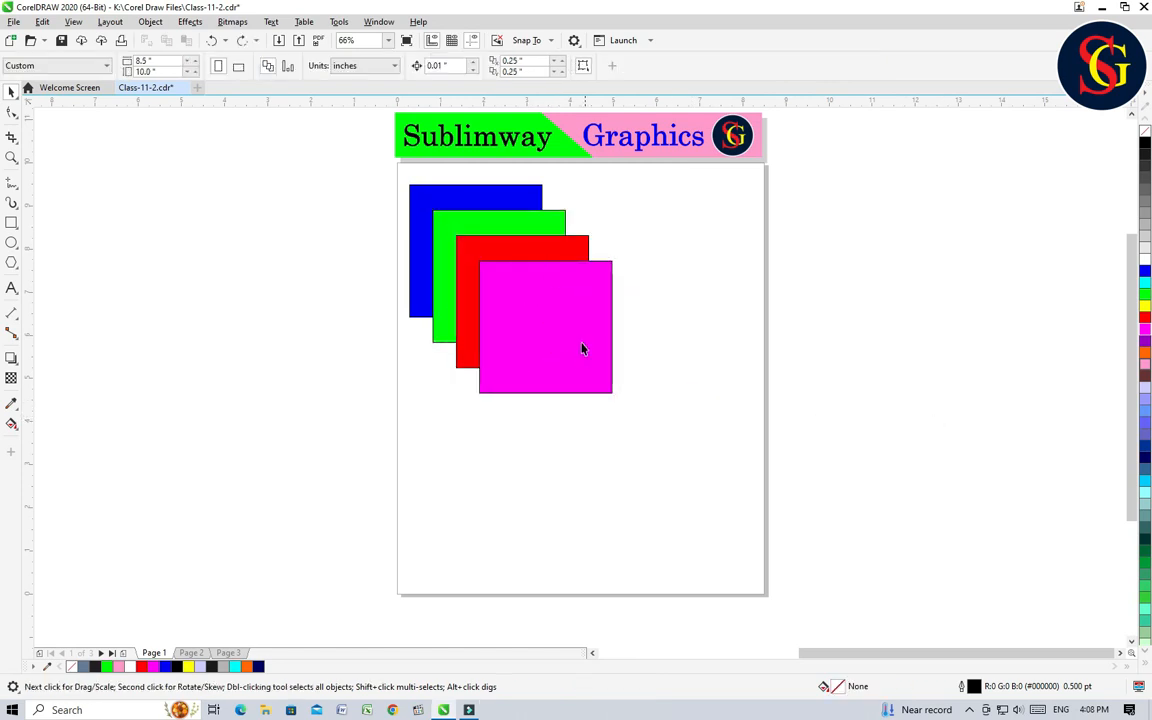
right_click(548, 298)
mouse_move(612, 388)
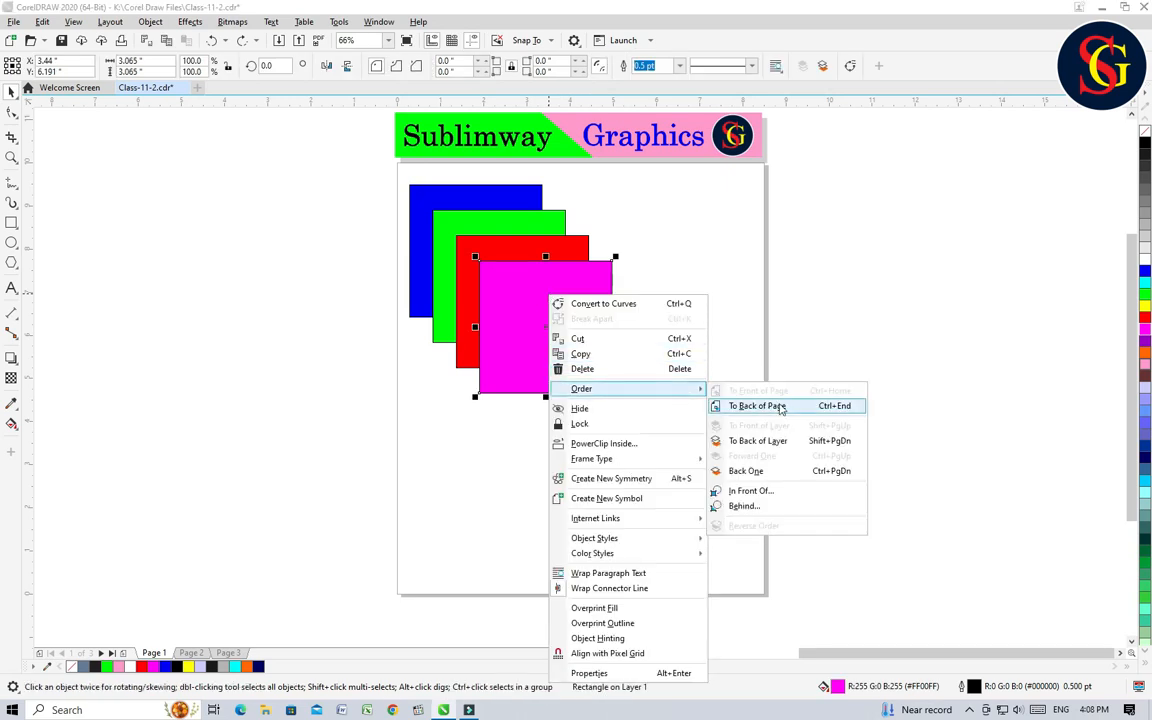
click(755, 492)
click(702, 352)
click(568, 329)
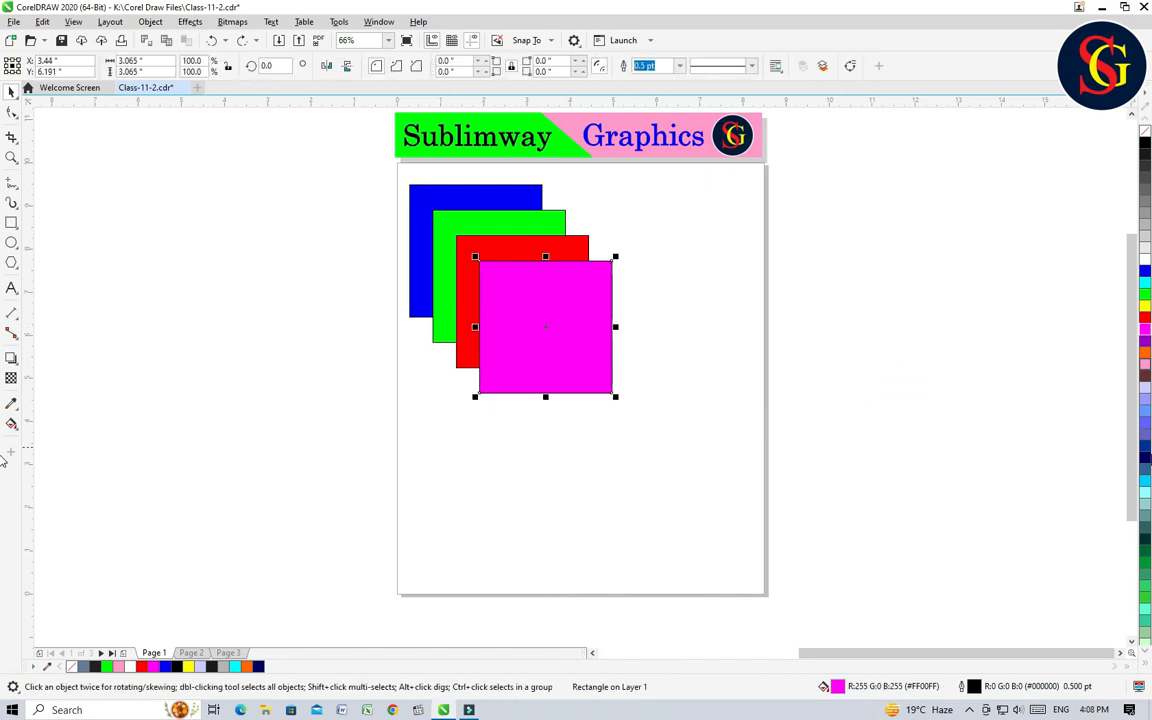
Step: Place the magenta square directly in front of the green square using the In Front Of order command
right_click(567, 310)
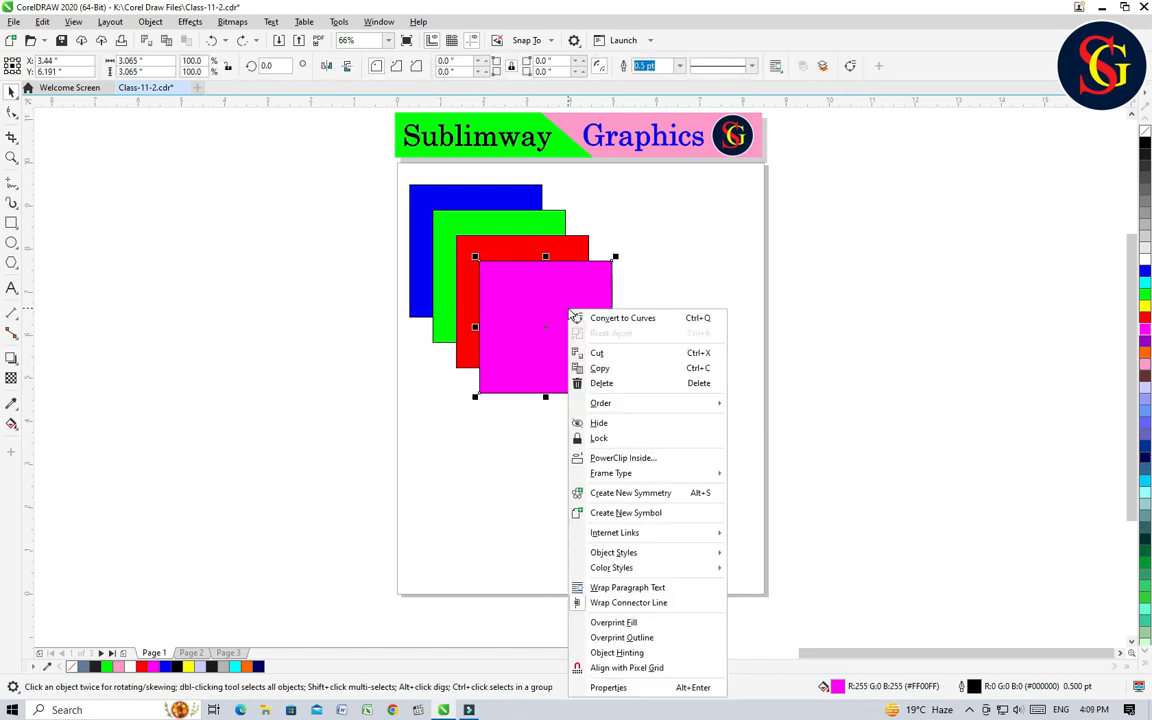
mouse_move(656, 404)
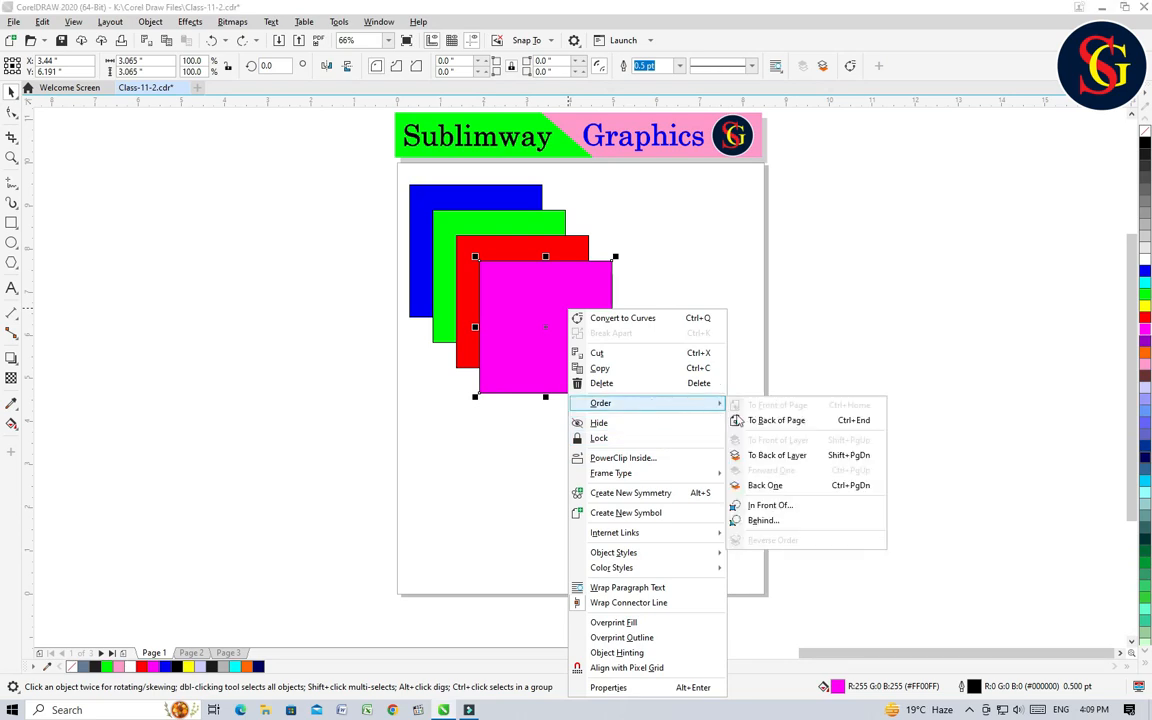
click(779, 506)
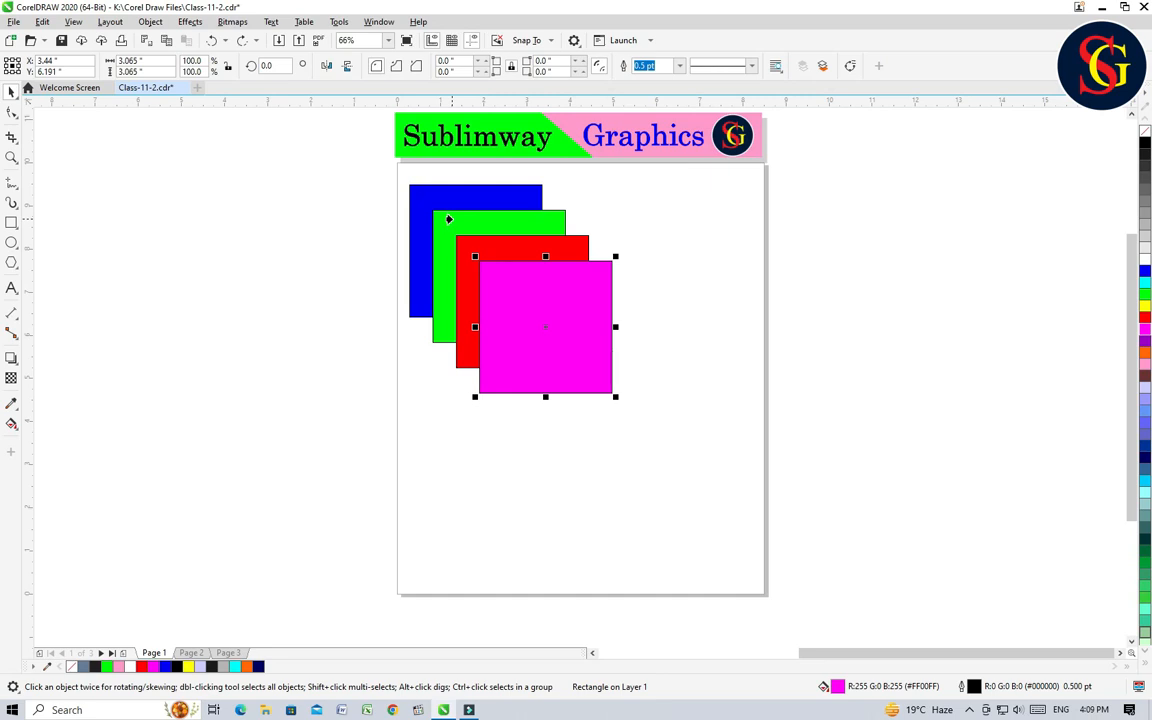
key(ctrl+Page_Down)
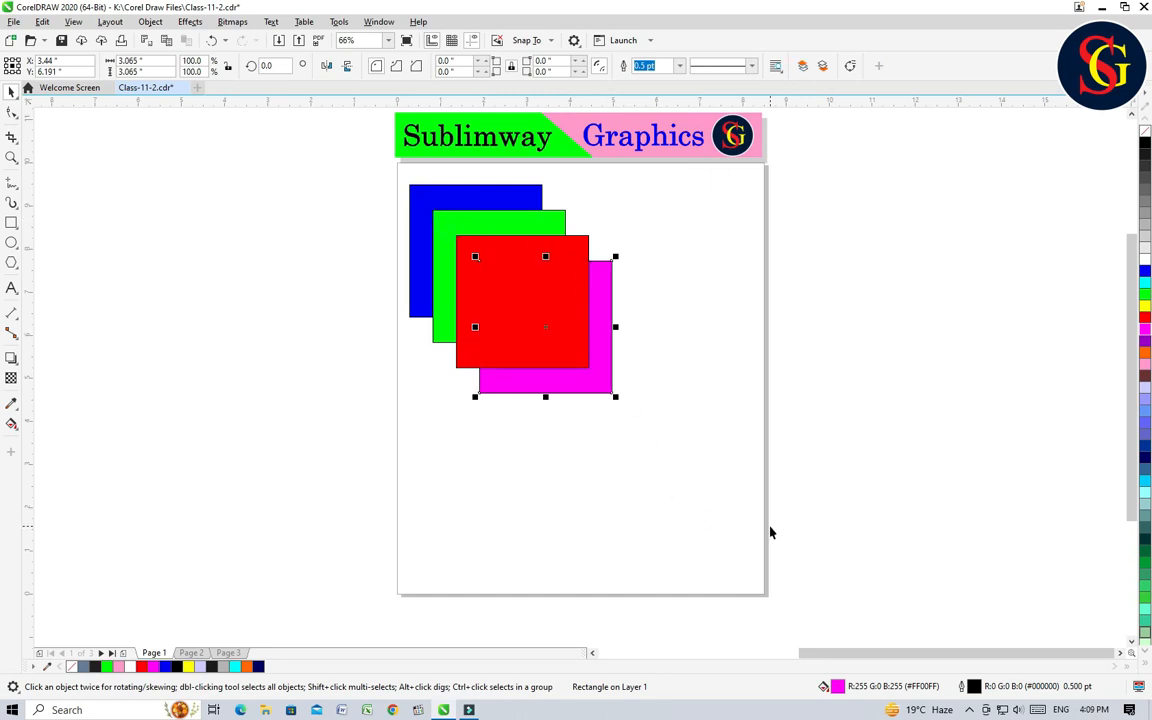
Step: Move the red square off the page to about X 10.1, Y 3.8 inches, and undo that move and the magenta square's reordering
drag(501, 309, 812, 436)
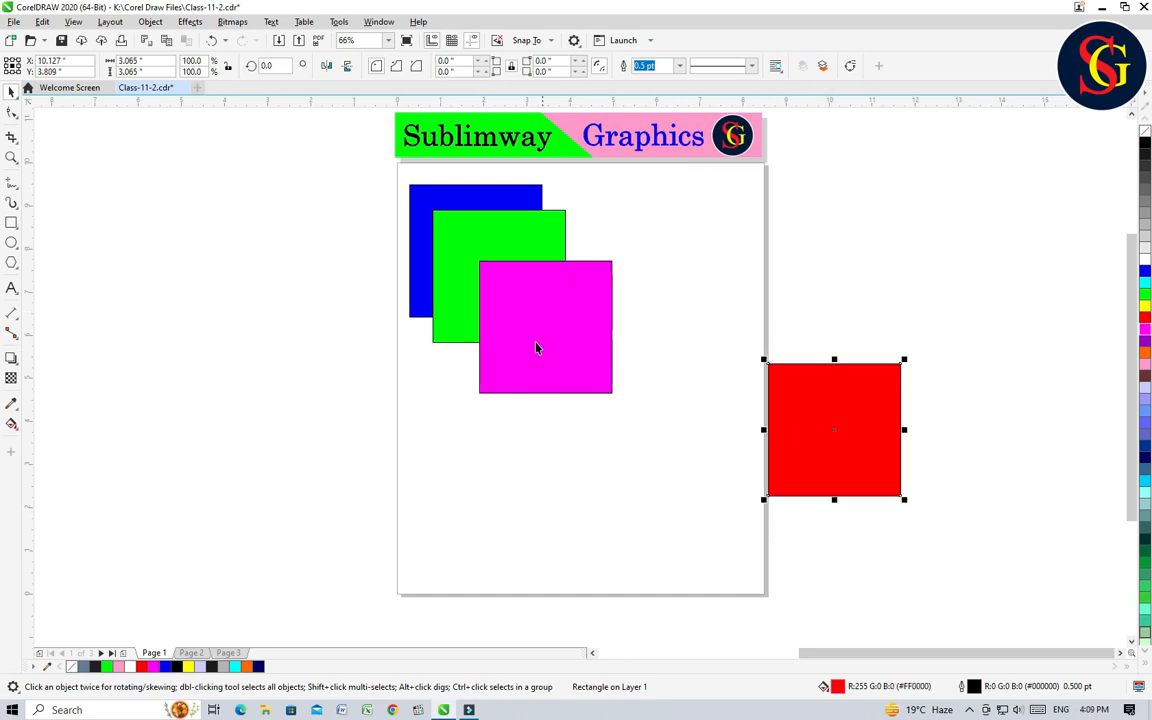
key(ctrl+z)
key(ctrl+z)
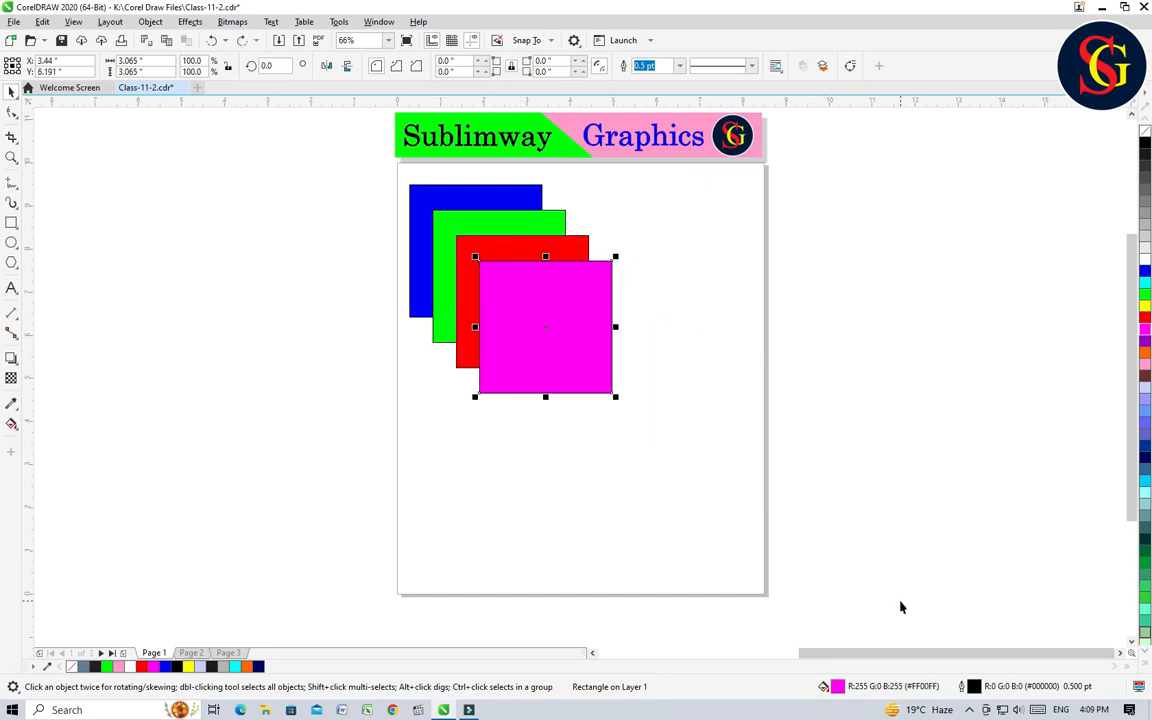
click(684, 448)
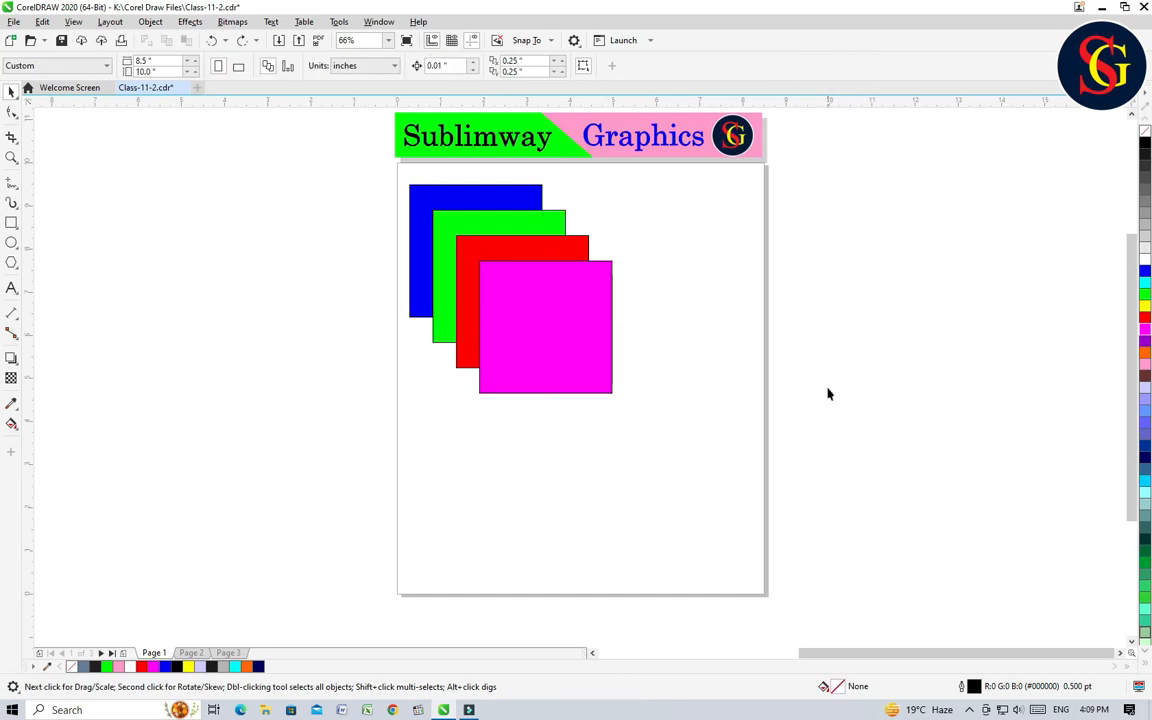
Step: Place the magenta square directly in front of the blue square using the In Front Of order command
click(574, 330)
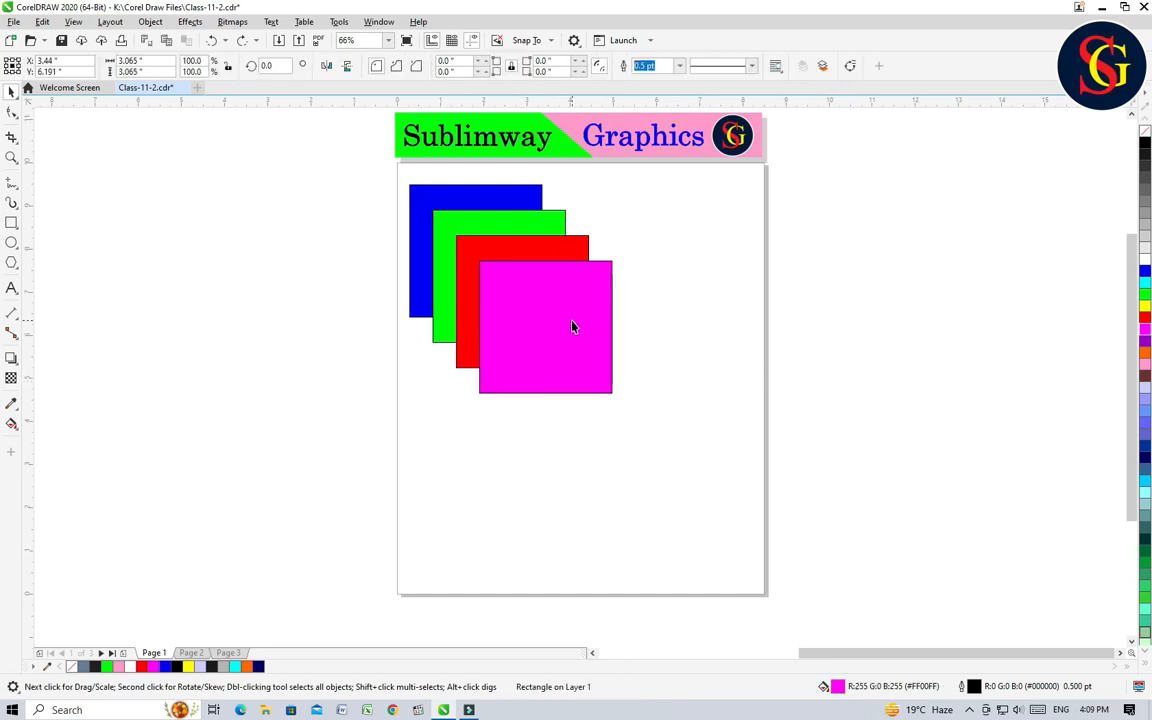
right_click(574, 330)
mouse_move(640, 405)
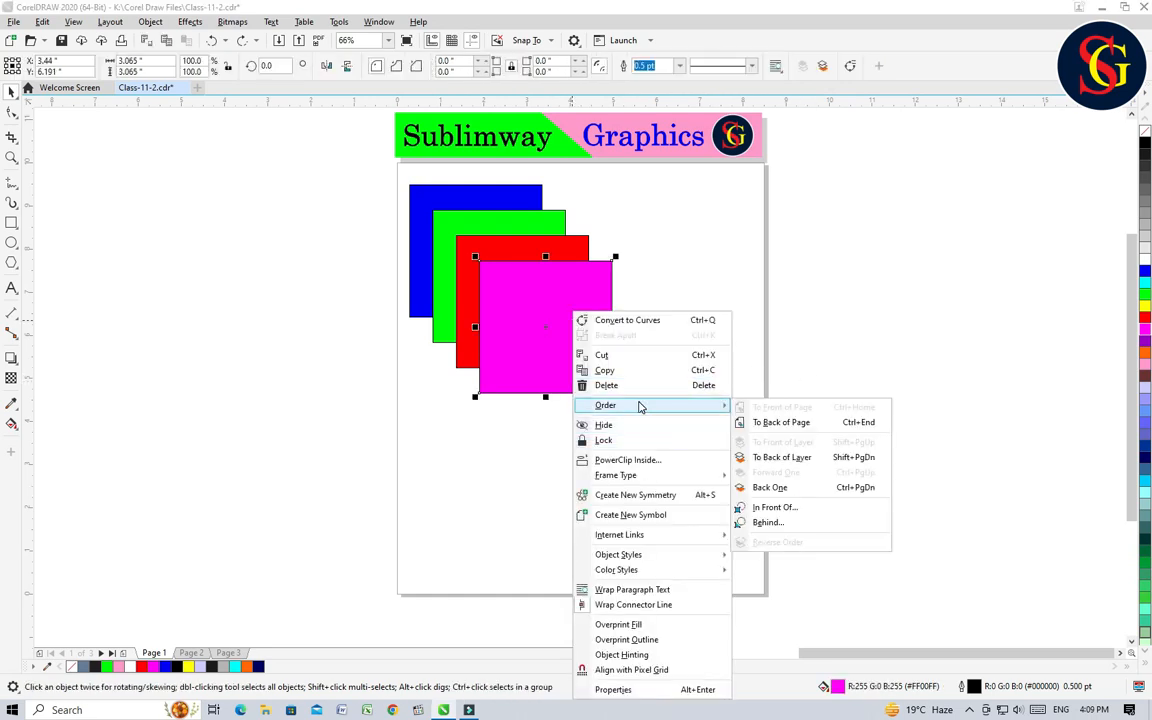
click(780, 508)
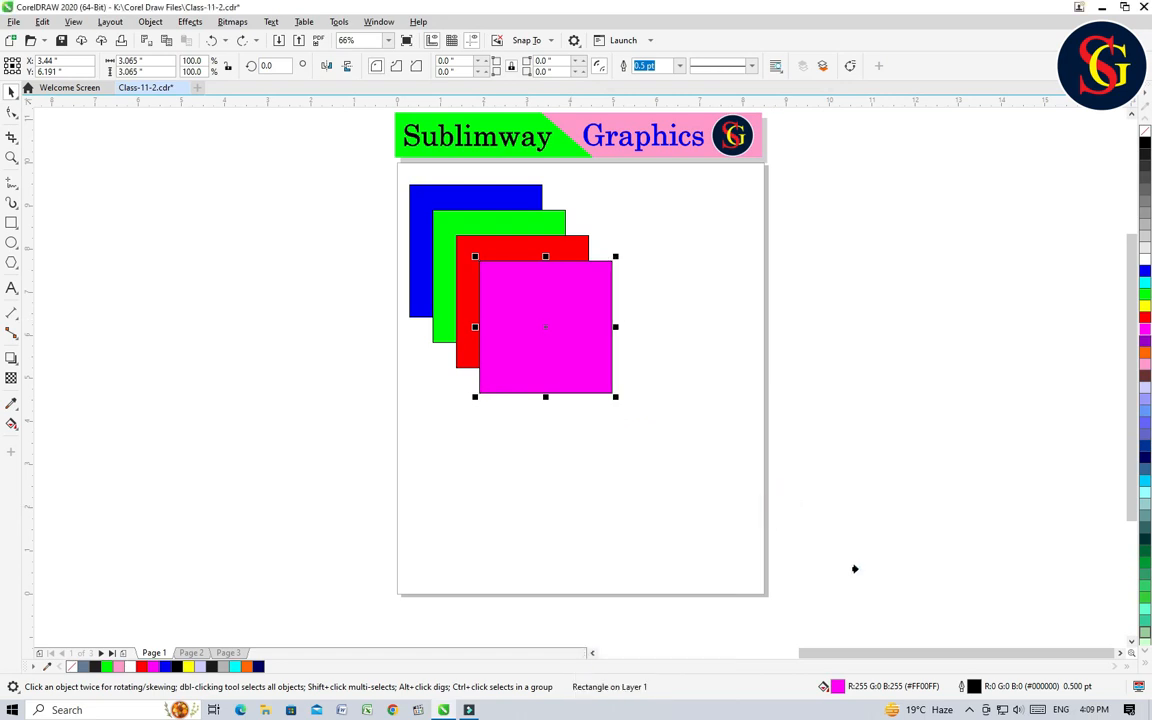
click(423, 198)
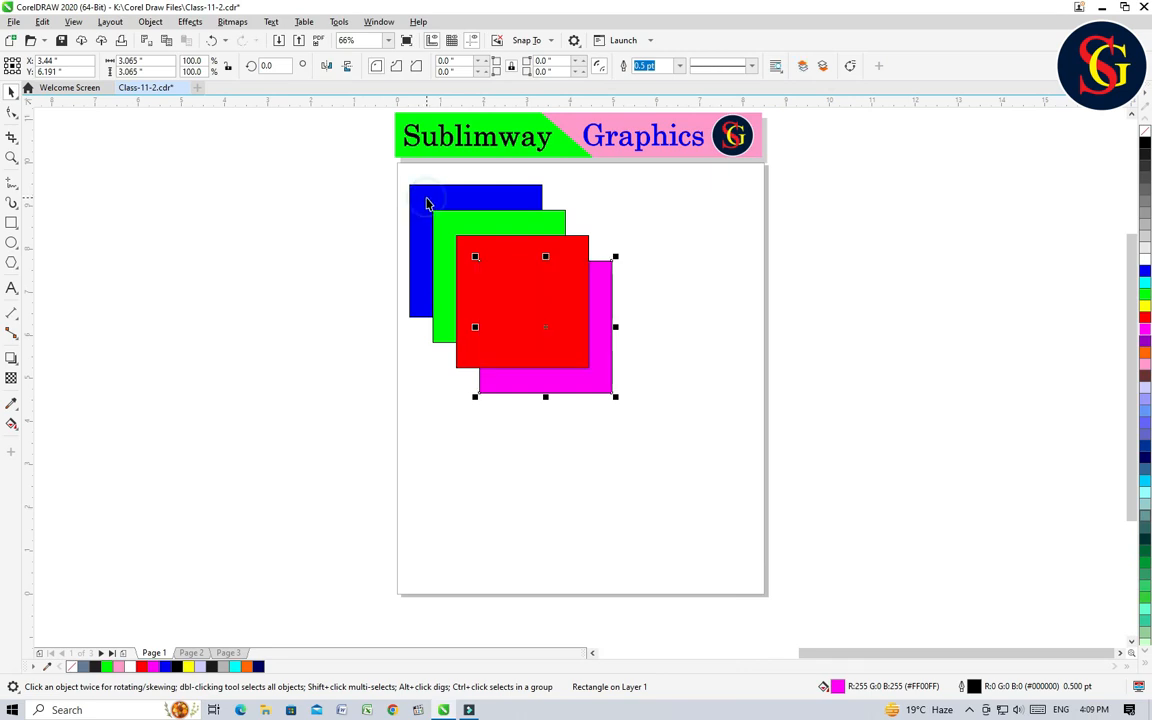
Step: Move the red, green and magenta squares apart, with magenta at about X 4.1, Y 5.0 inches, and undo the moves and the reordering
drag(515, 296, 710, 378)
drag(509, 267, 696, 456)
drag(548, 342, 577, 380)
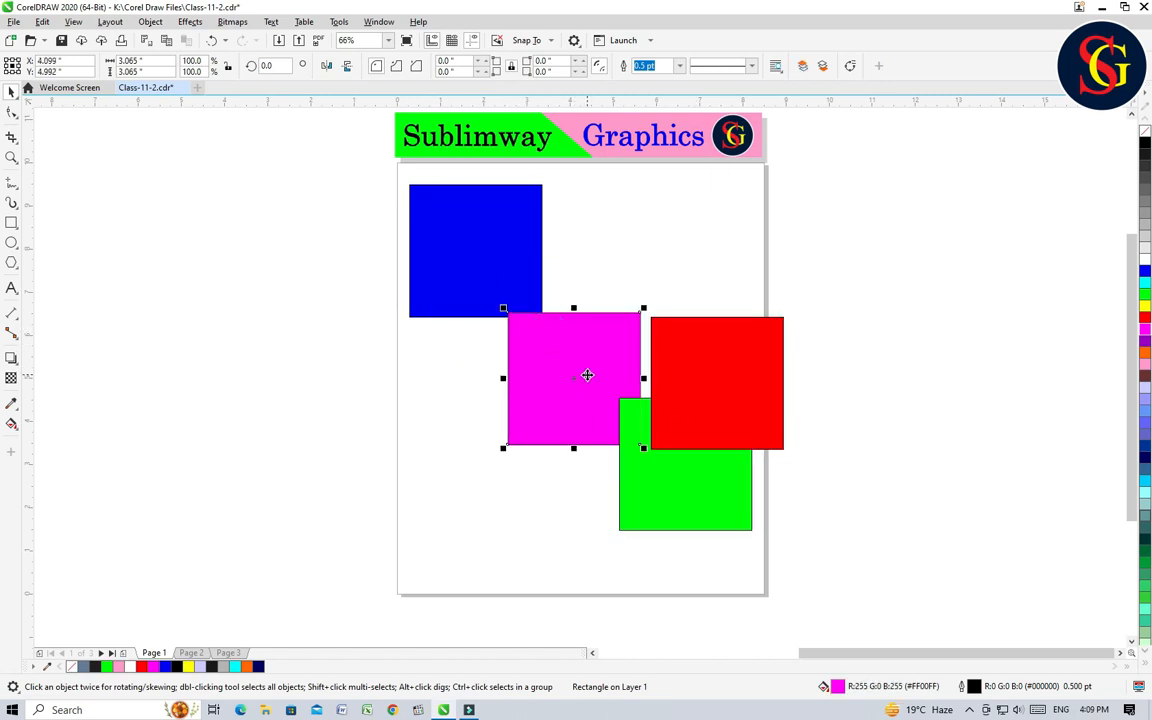
key(ctrl+z)
key(ctrl+z)
key(ctrl+z)
key(ctrl+z)
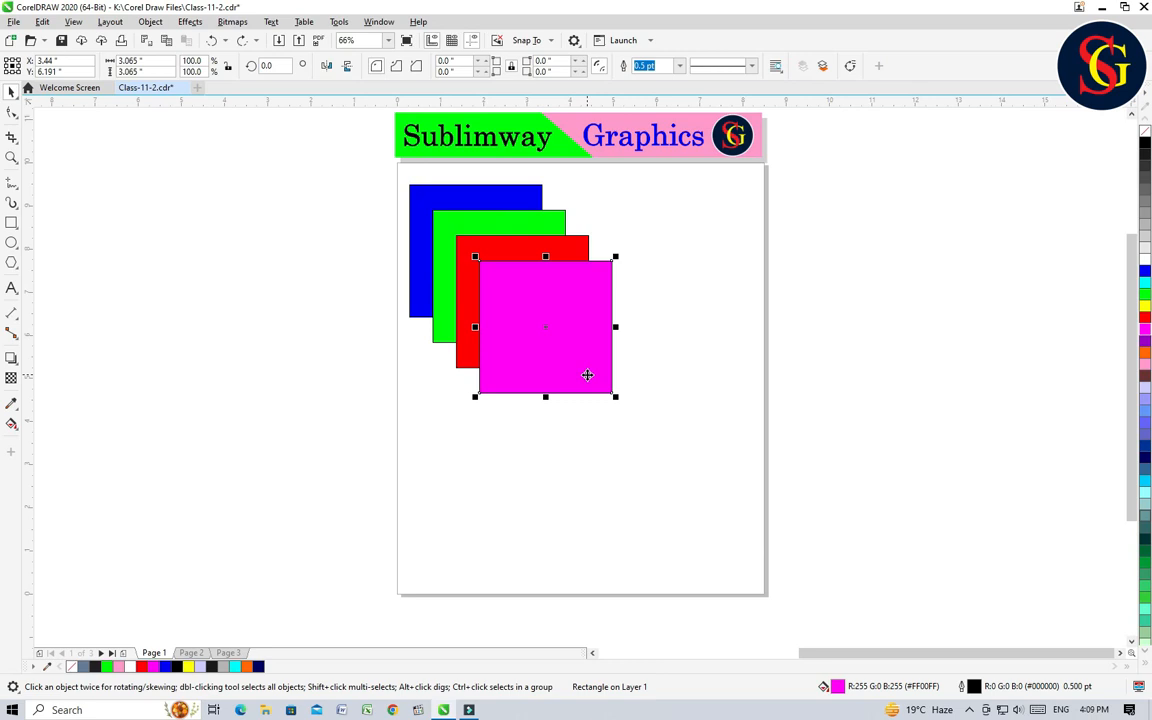
Step: Place the blue square directly behind the magenta square using the Behind order command
click(446, 194)
right_click(446, 194)
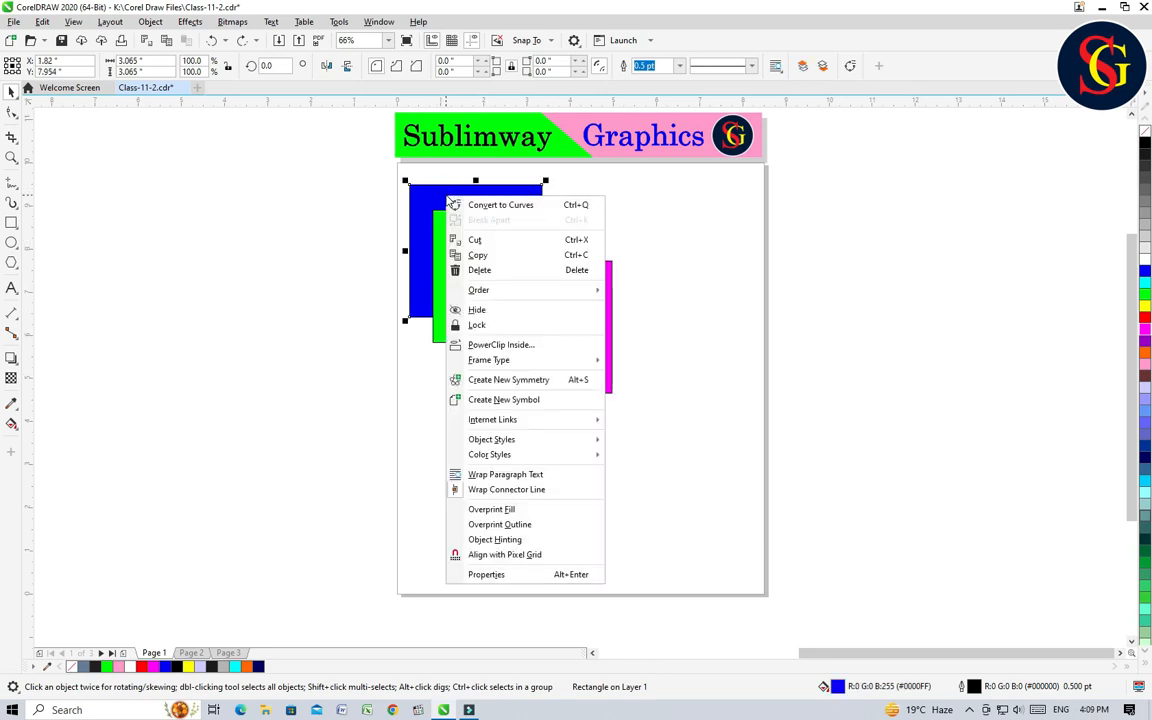
mouse_move(535, 292)
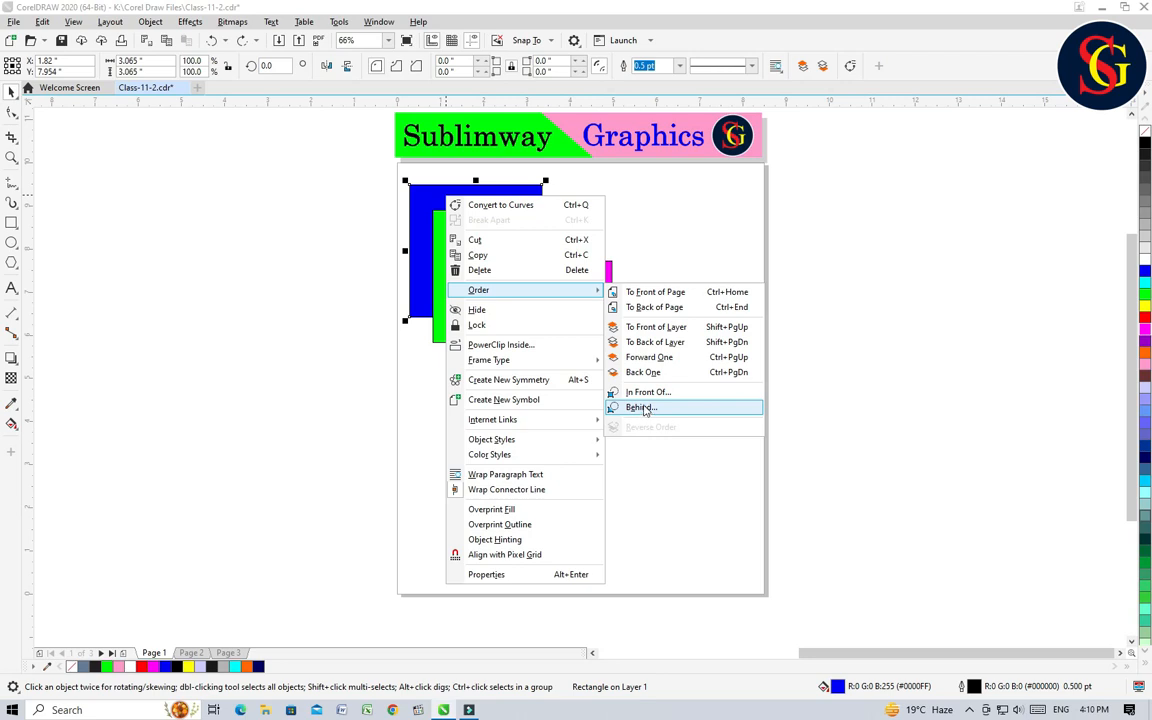
click(641, 408)
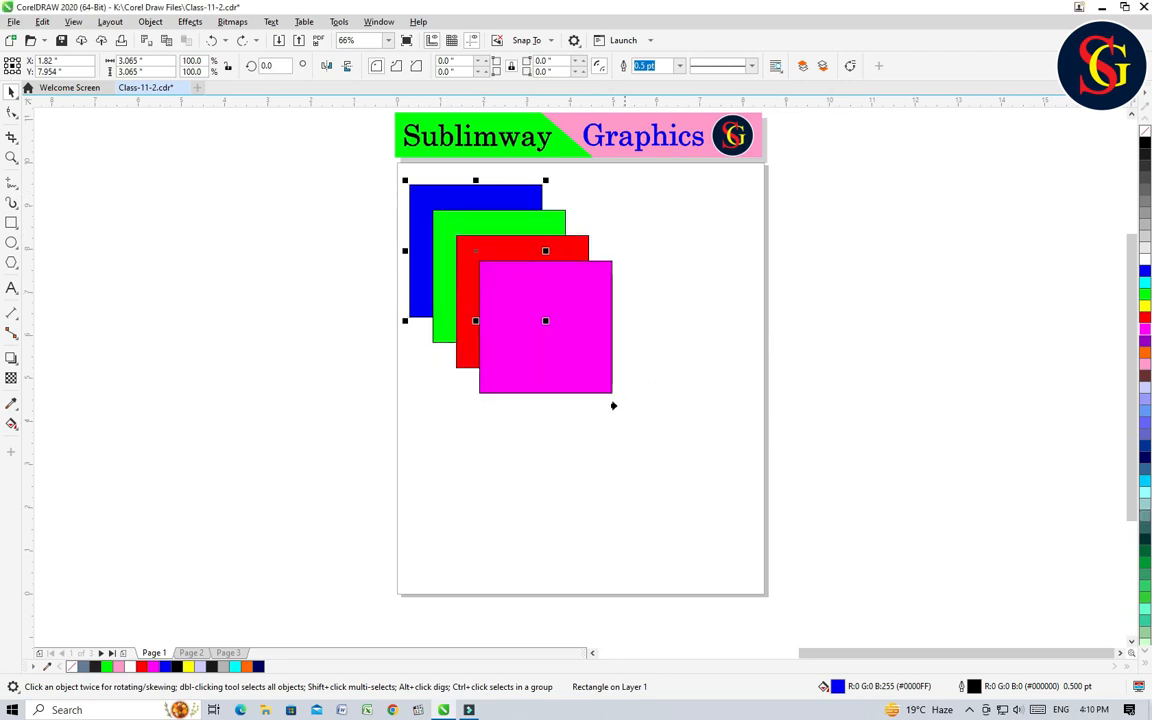
click(567, 291)
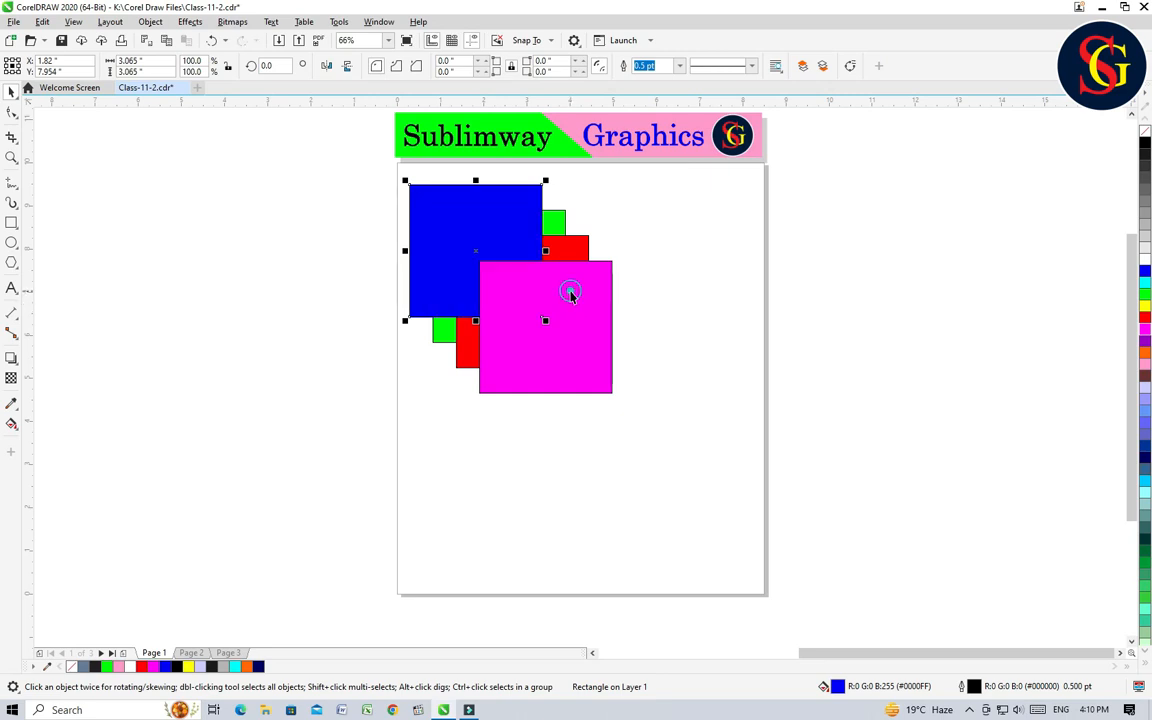
Step: Move the magenta square off the page and the blue one to about X 3.3, Y 7.1 inches, and undo the moves and blue's reordering
drag(541, 287, 848, 400)
key(ctrl+z)
click(683, 386)
drag(458, 239, 523, 276)
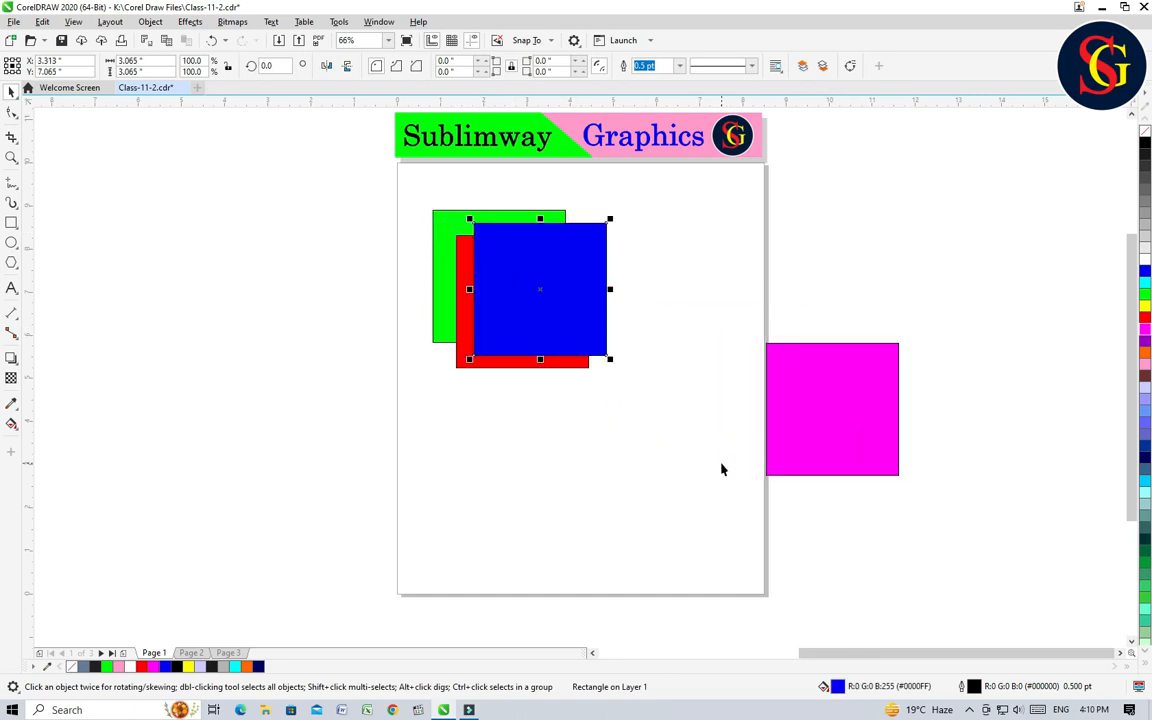
key(ctrl+z)
key(ctrl+z)
key(ctrl+z)
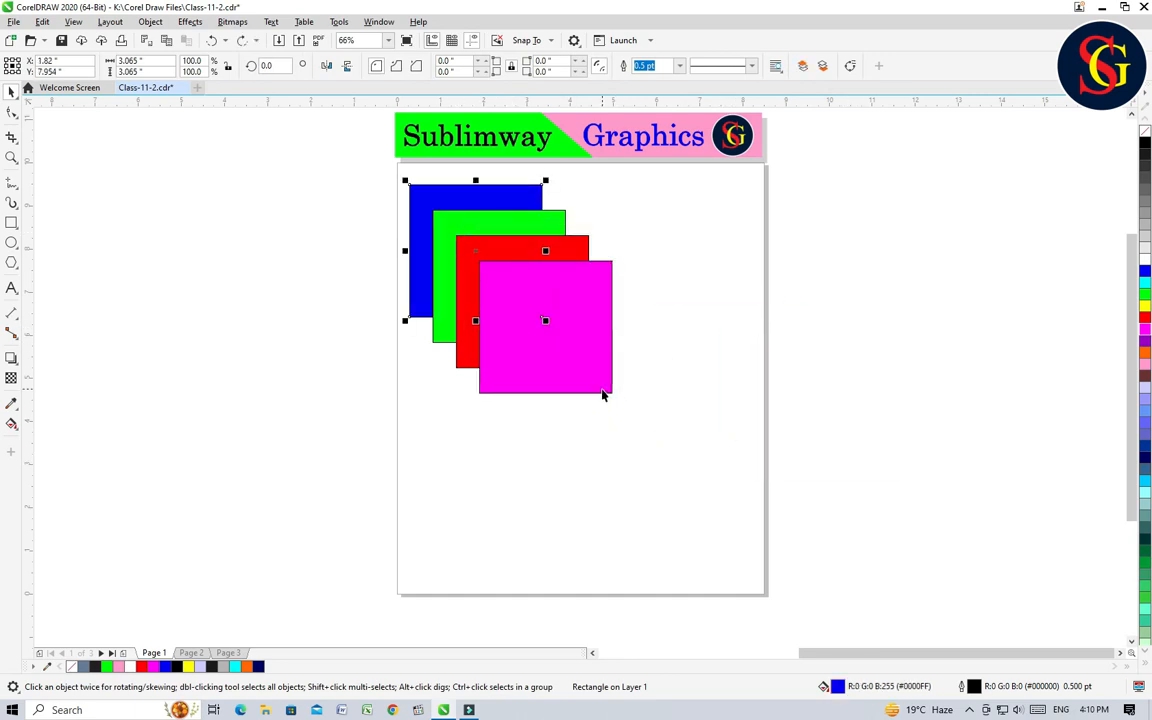
click(664, 404)
Step: Place the red square directly behind the blue square using the Behind order command
click(524, 249)
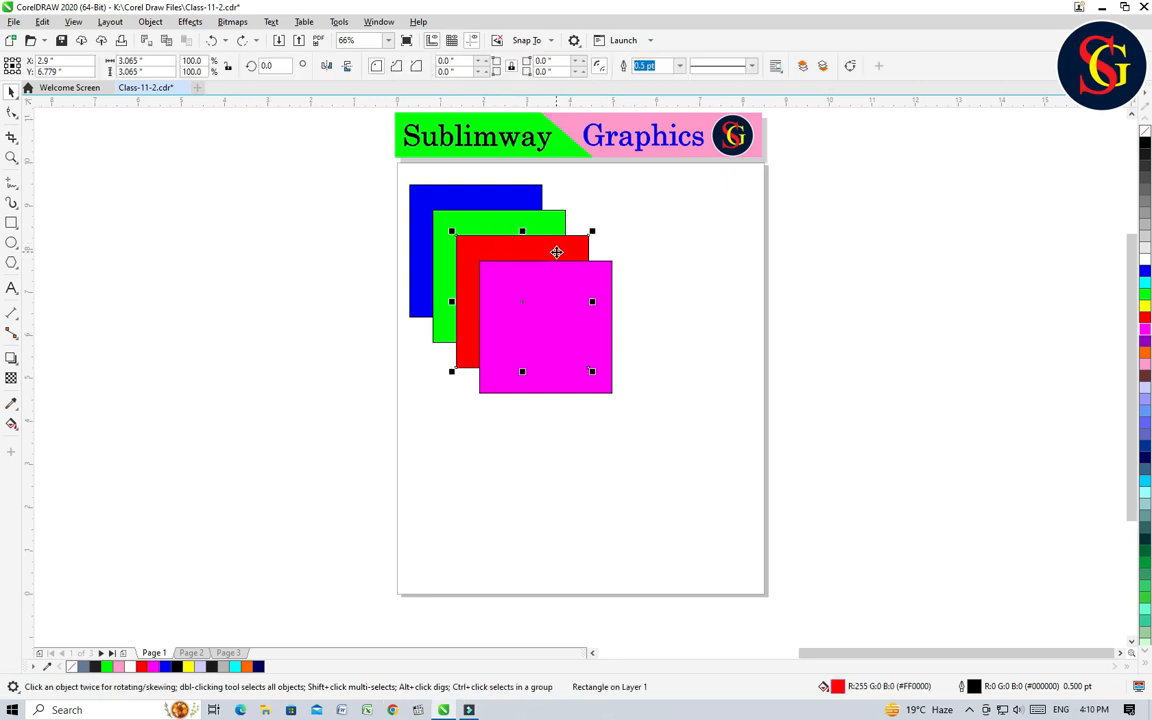
right_click(557, 250)
mouse_move(645, 345)
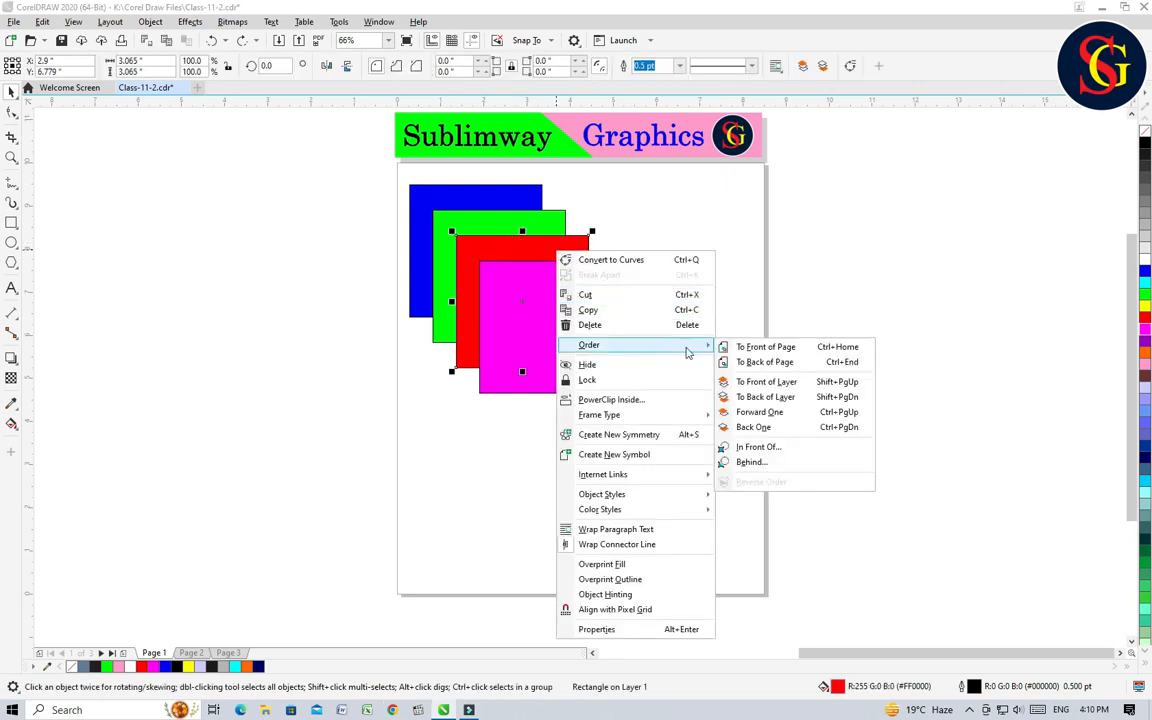
click(749, 463)
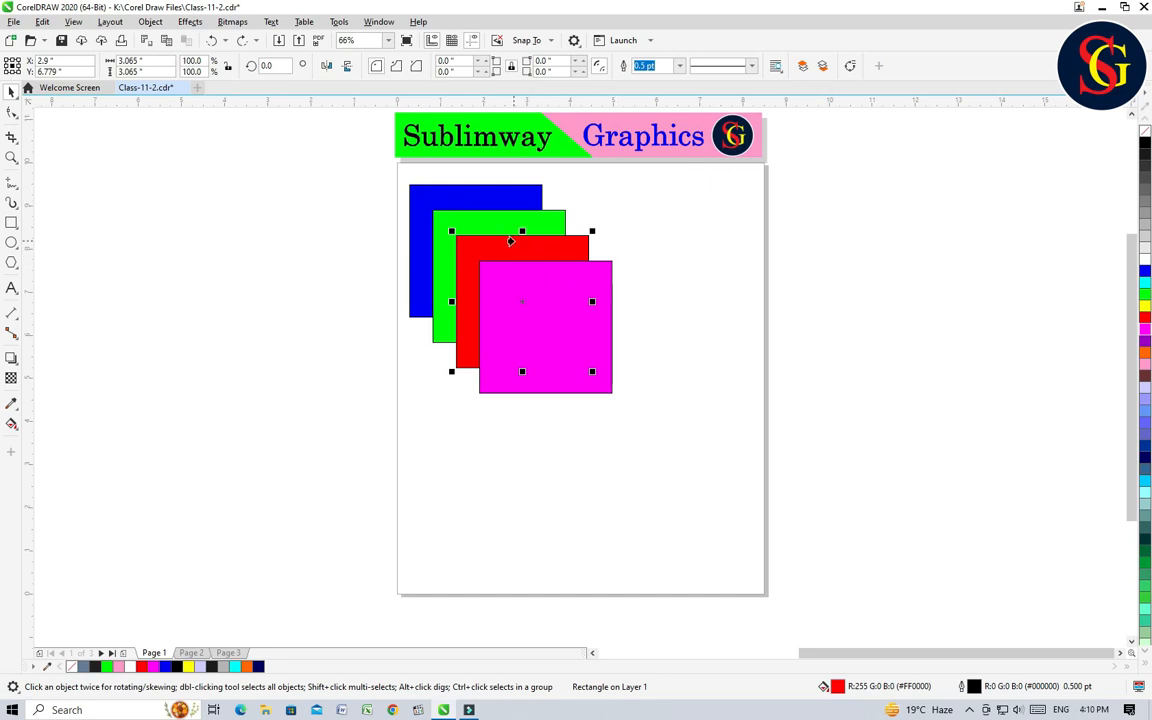
click(467, 198)
Step: Move the magenta, green and blue squares apart, with blue at about X 3.6, Y 4.3 inches, and undo the moves and red's reordering
drag(561, 323, 781, 502)
drag(509, 298, 708, 594)
drag(506, 291, 583, 447)
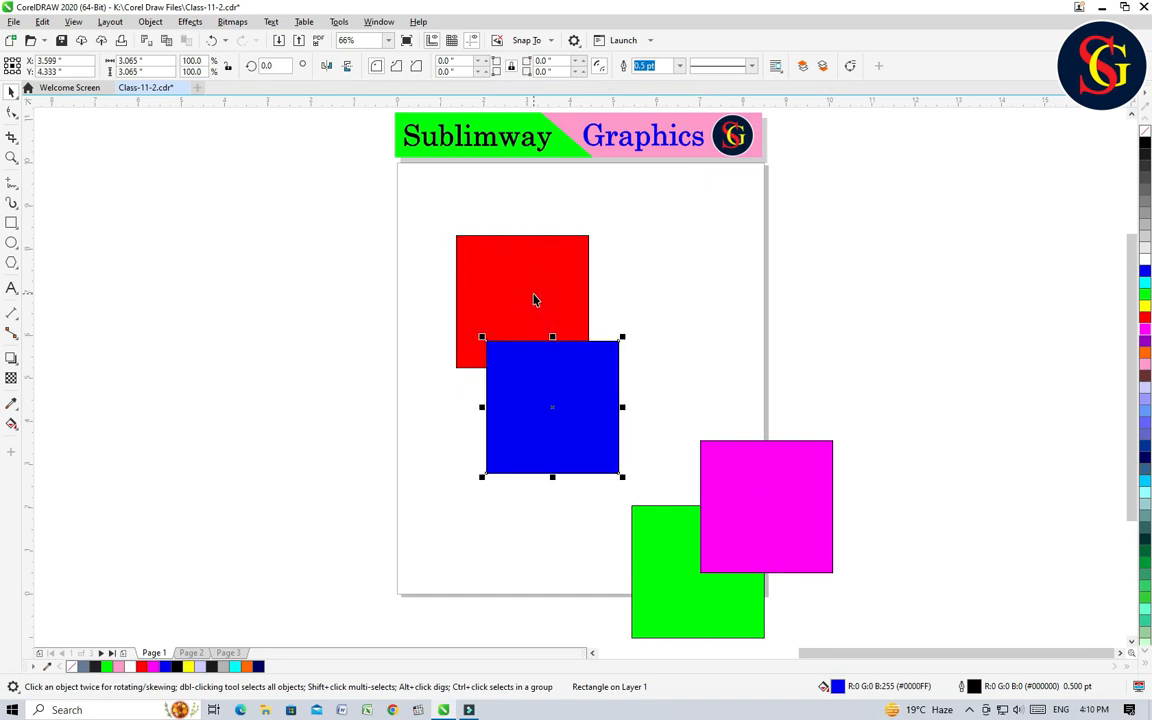
key(ctrl+z)
key(ctrl+z)
key(ctrl+z)
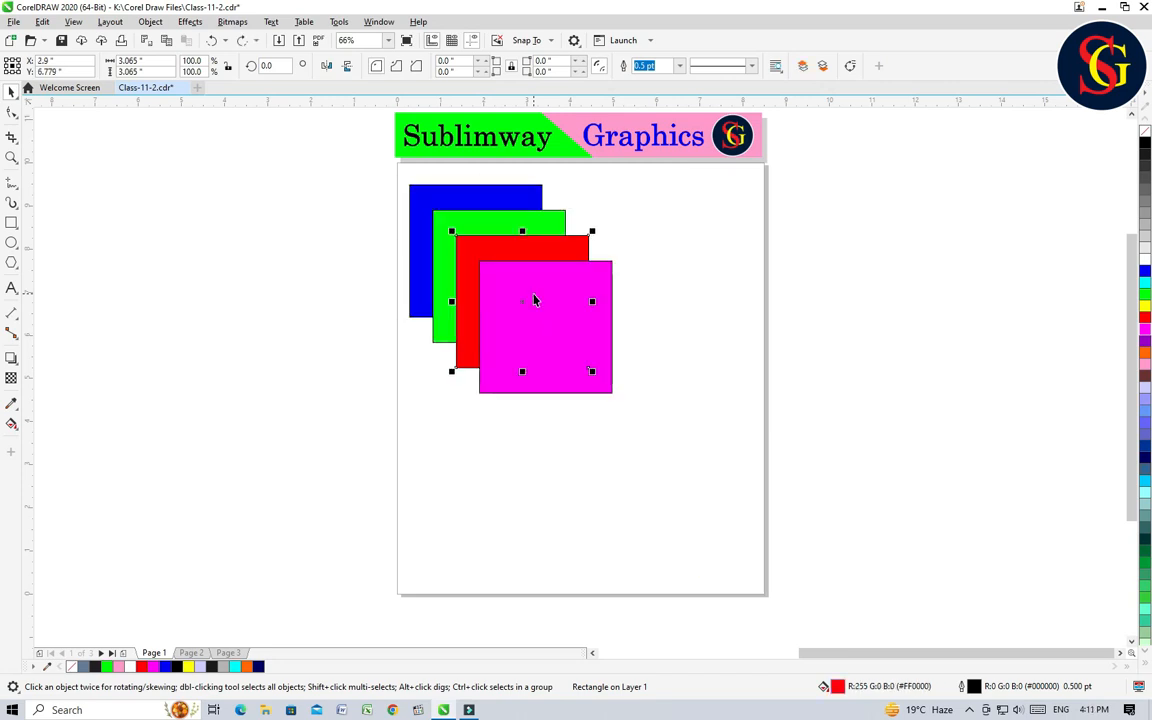
key(ctrl+shift+z)
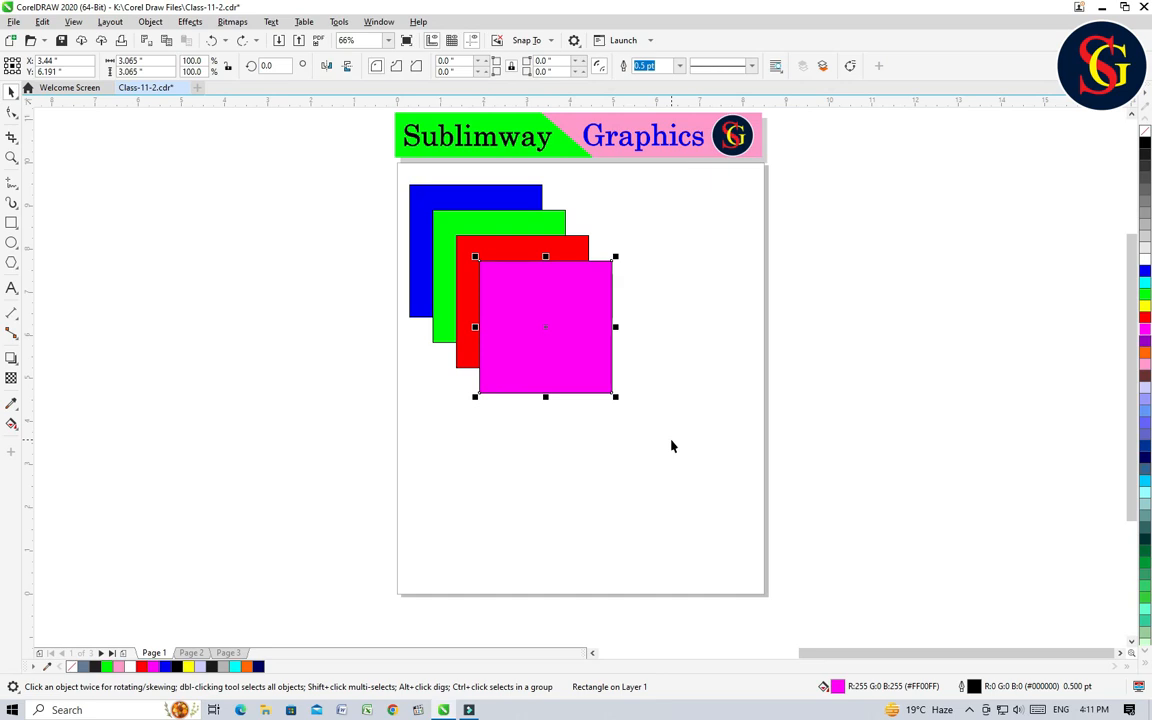
click(558, 345)
click(707, 357)
click(558, 327)
click(481, 195)
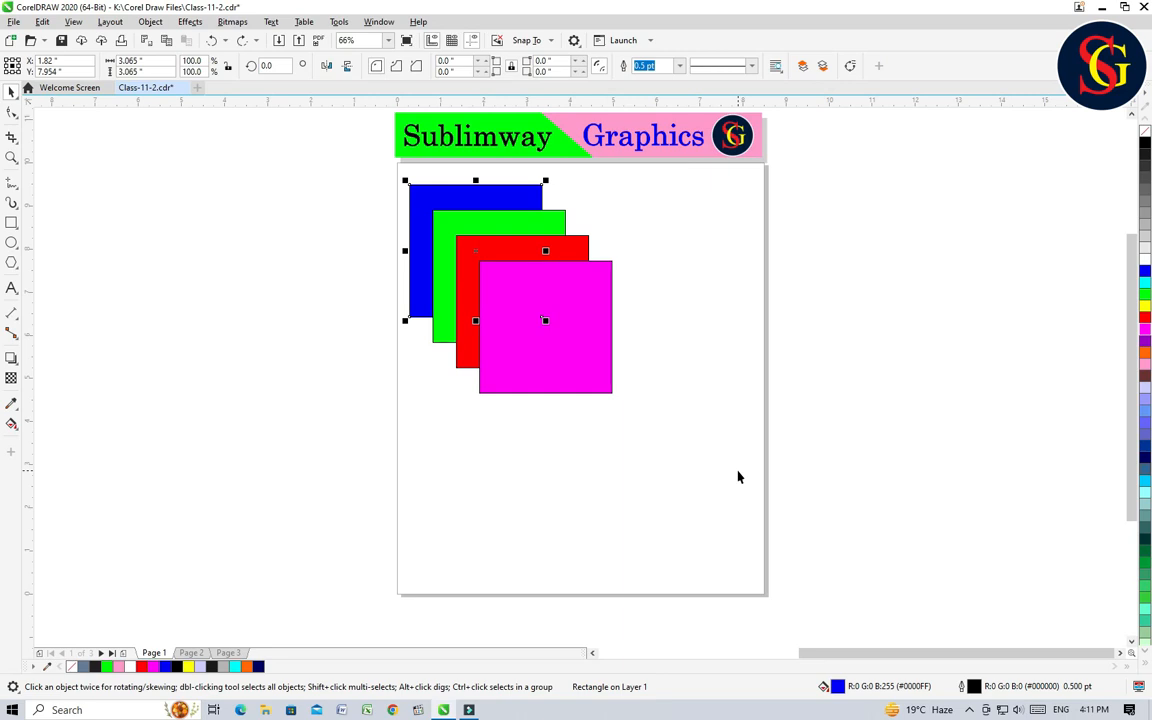
click(348, 216)
click(461, 194)
click(668, 352)
click(557, 313)
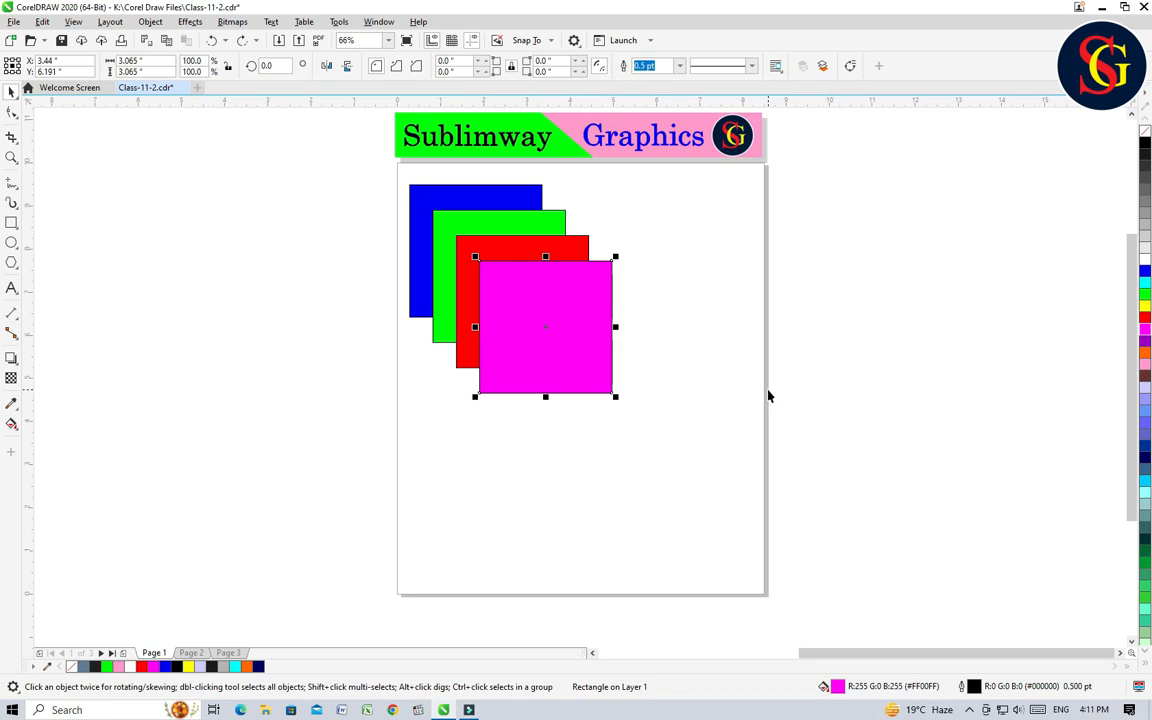
click(684, 416)
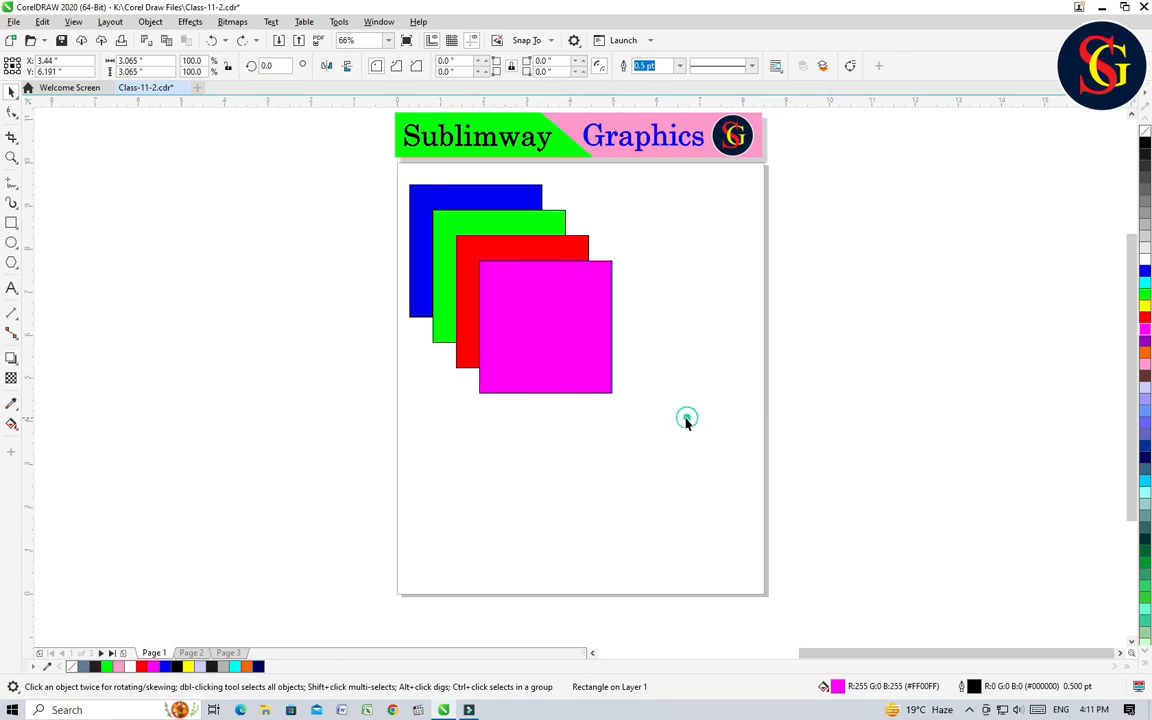
click(571, 324)
click(661, 319)
click(578, 314)
drag(682, 466, 332, 186)
click(711, 468)
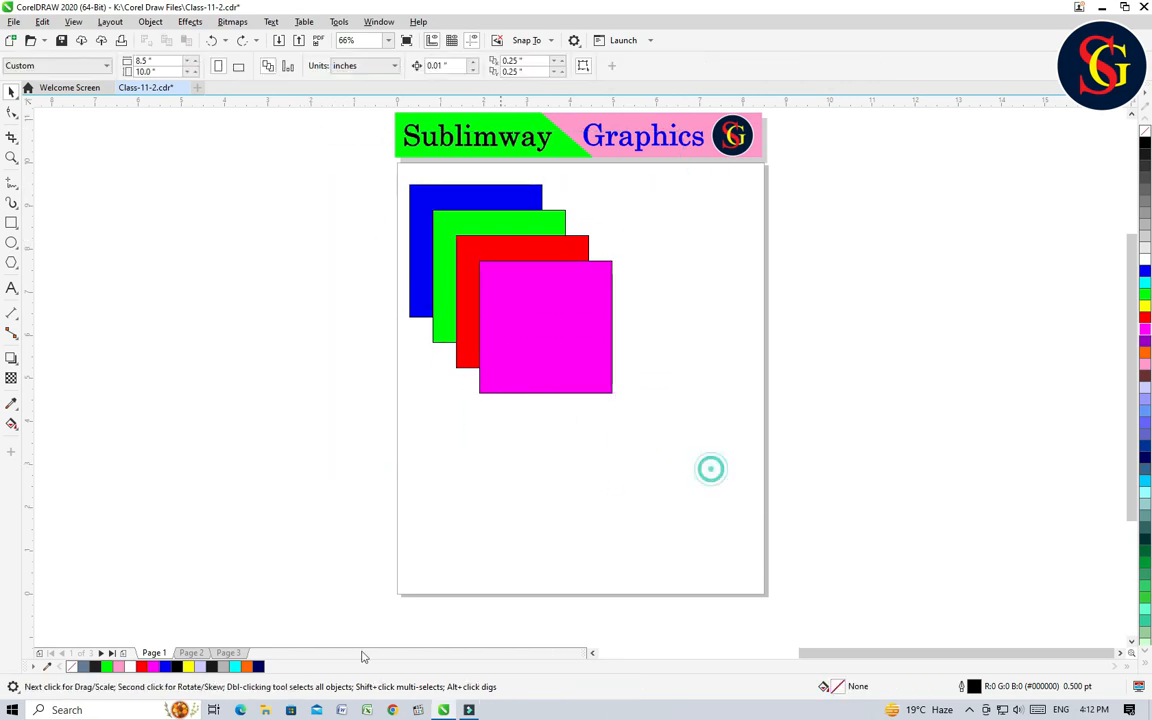
Step: On Page 2, move the picture of the couple onto the forest road photo, at about X 4.4, Y 4.9 inches
click(191, 653)
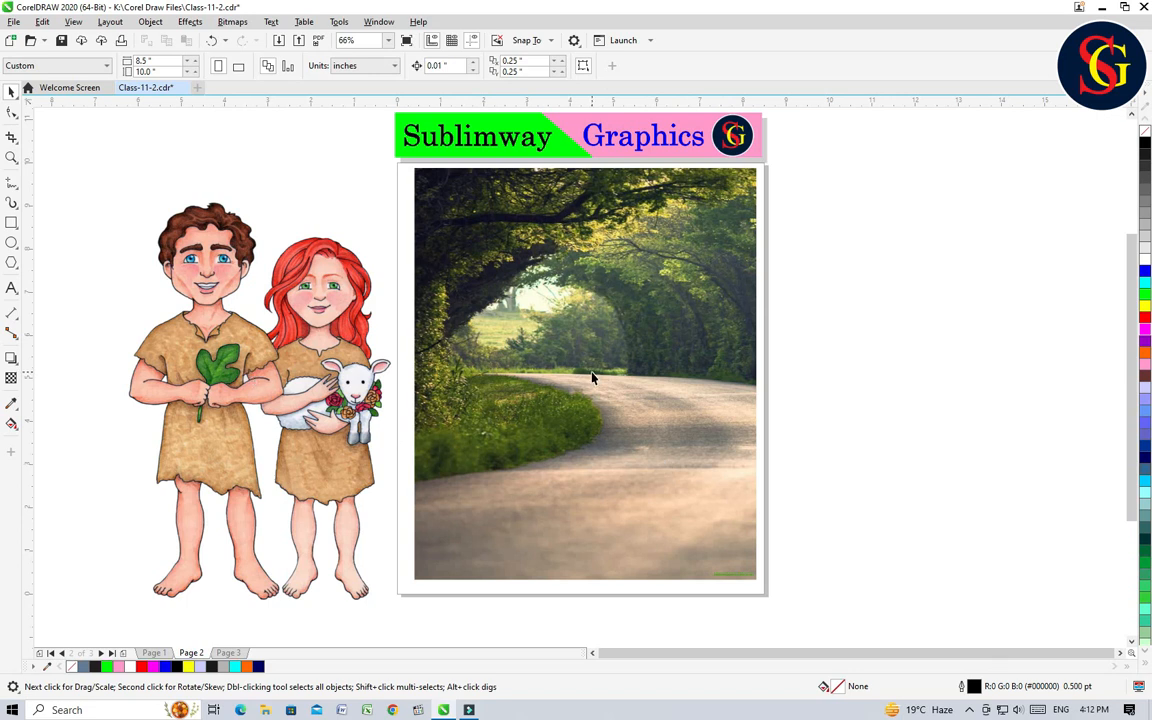
click(328, 371)
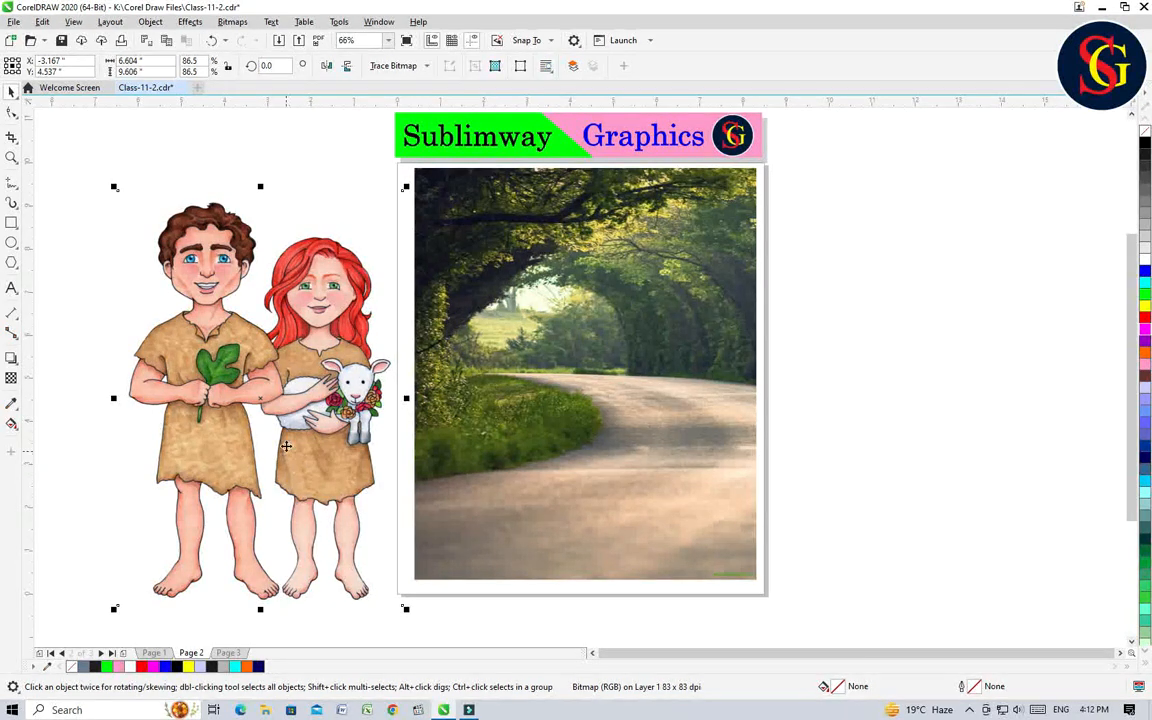
drag(306, 407, 635, 392)
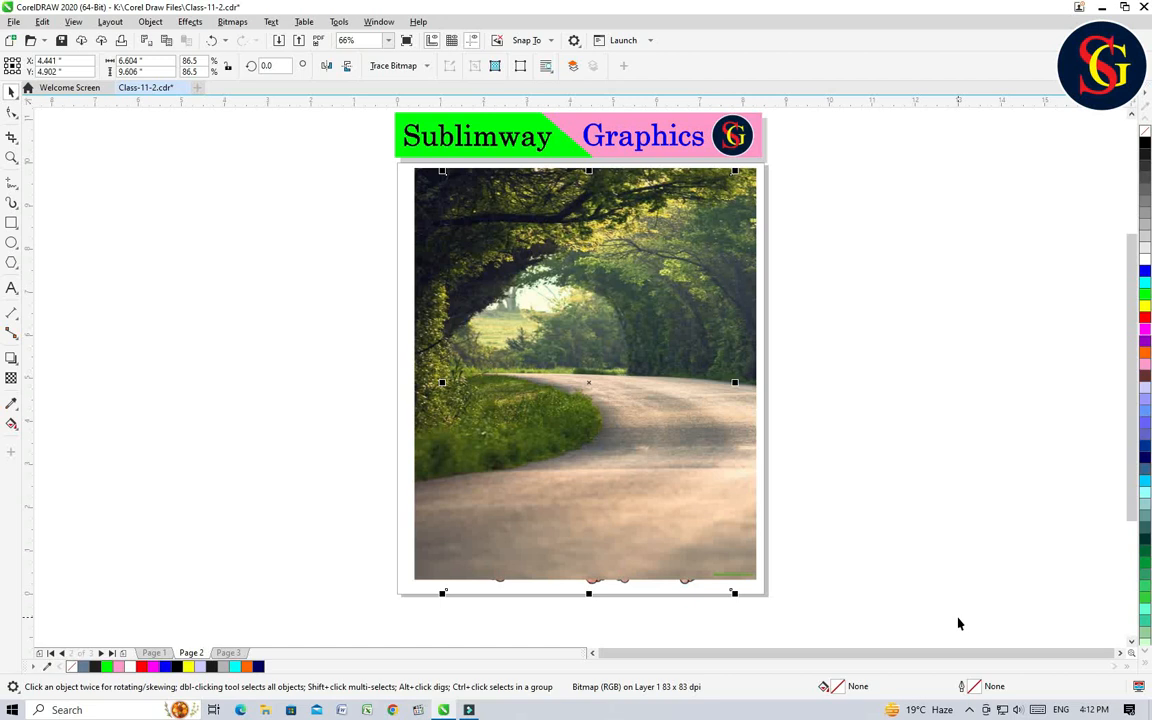
click(887, 559)
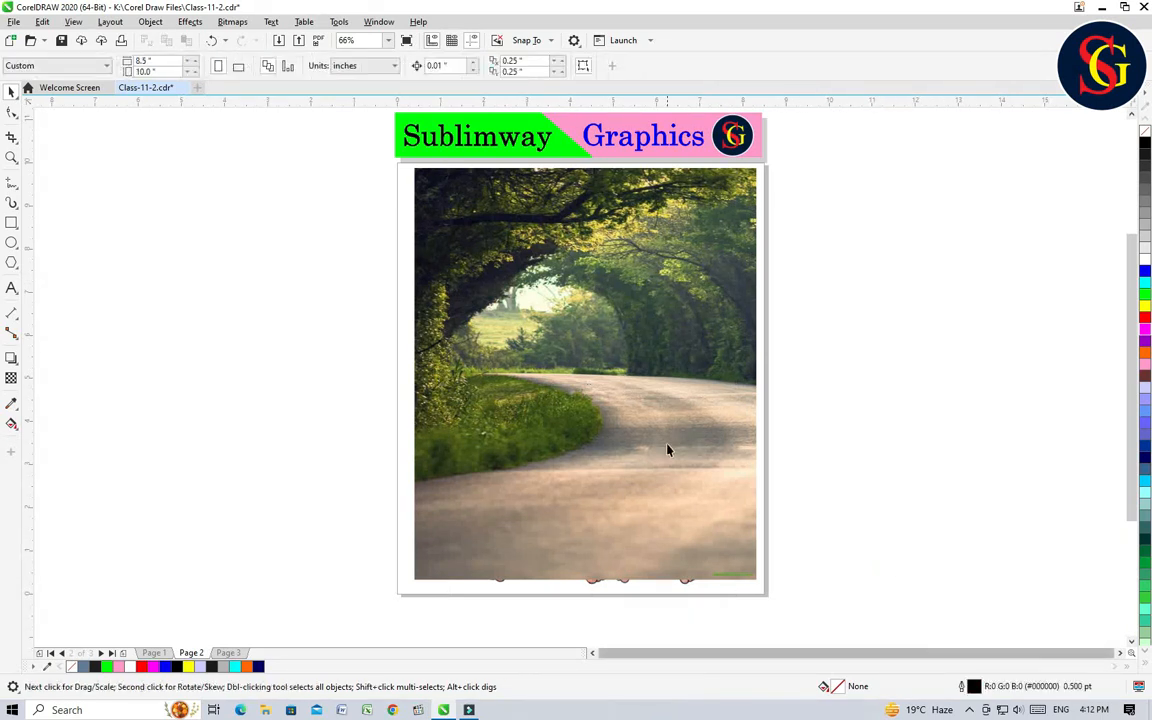
Step: Send the forest road photo to the back, behind the picture of the couple
click(618, 388)
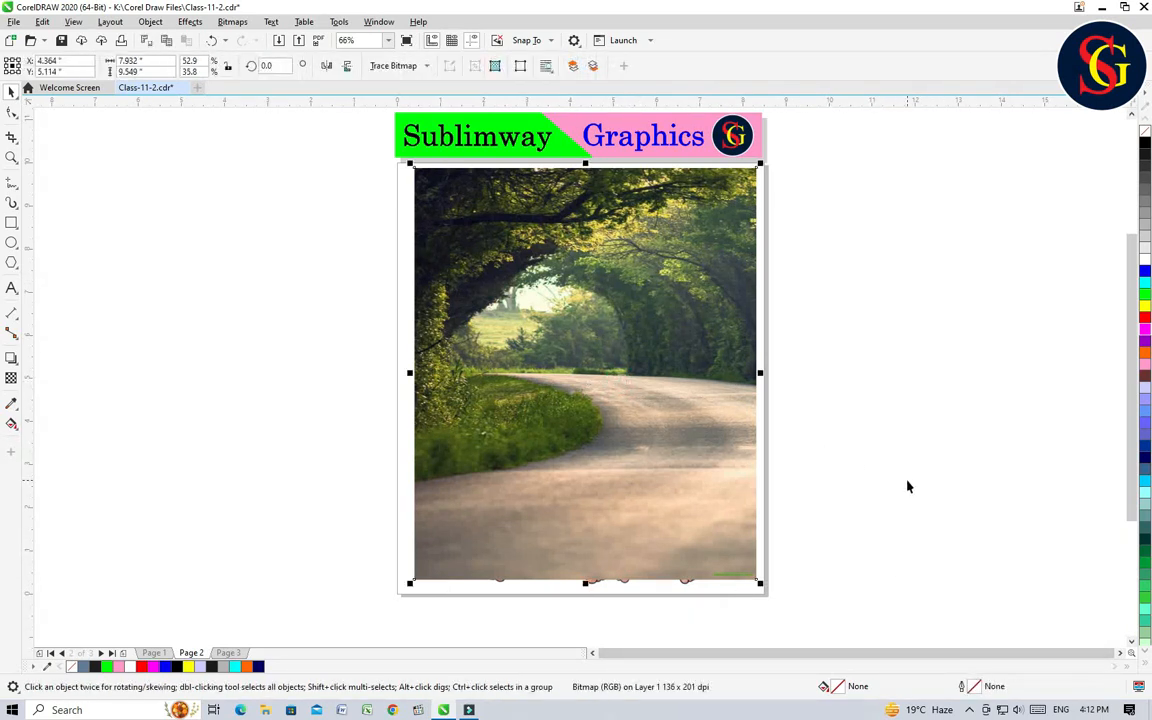
click(874, 491)
click(533, 367)
key(shift+Page_Down)
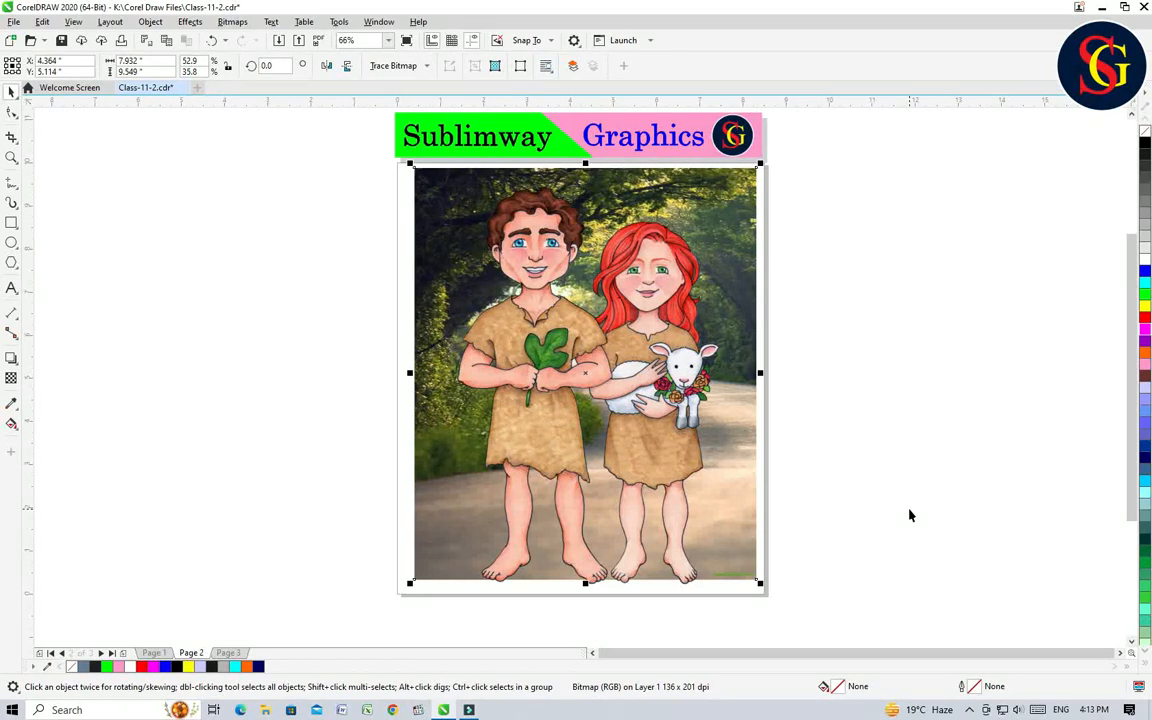
click(905, 499)
Step: Scale the couple down to about 3.5 by 6.1 inches and place them on the forest road at about X 6.1, Y 3.8 inches
click(527, 277)
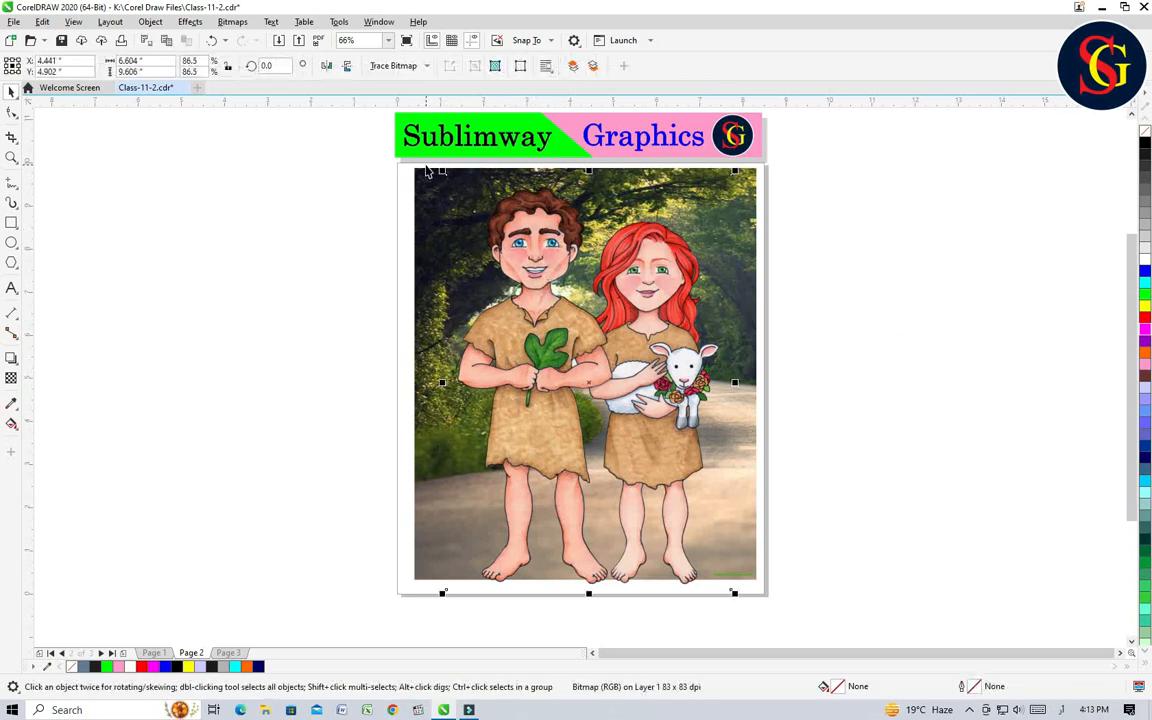
drag(442, 170, 517, 266)
drag(605, 354, 682, 449)
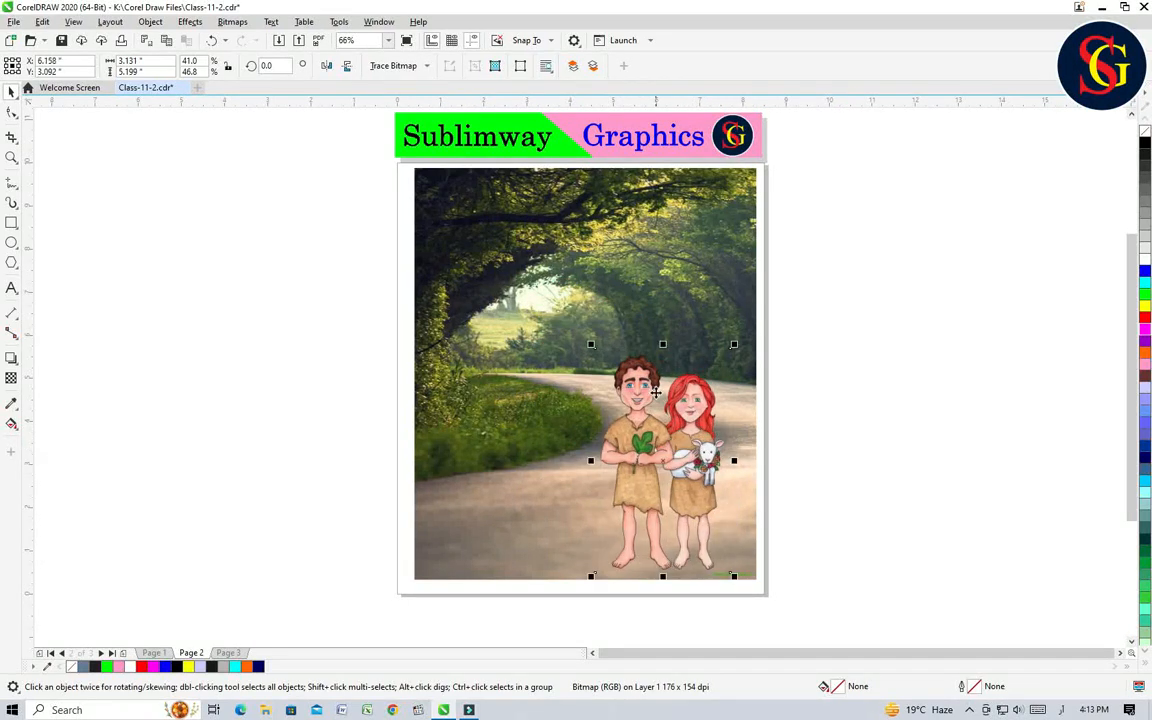
drag(590, 345, 583, 323)
drag(664, 446, 660, 418)
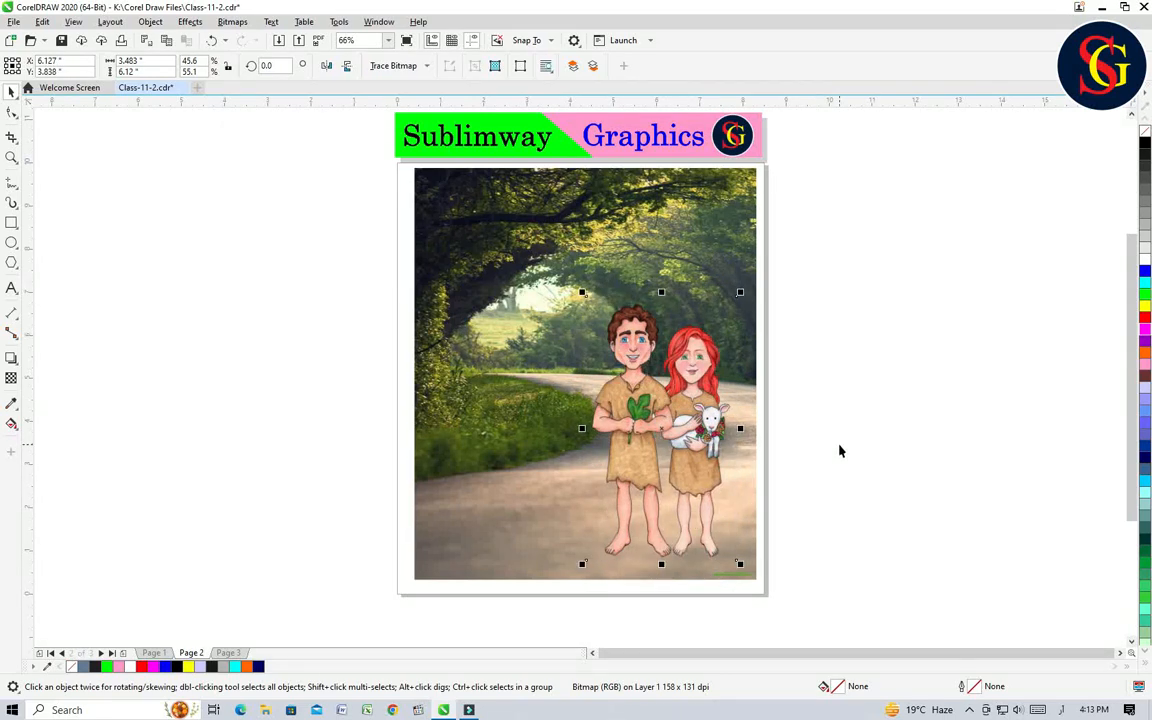
click(839, 444)
Step: On Page 3, move the schoolchildren picture to about X 2.2, Y 5.1 inches and the landscape over it to about X 2.9, Y 4.8 inches
click(228, 652)
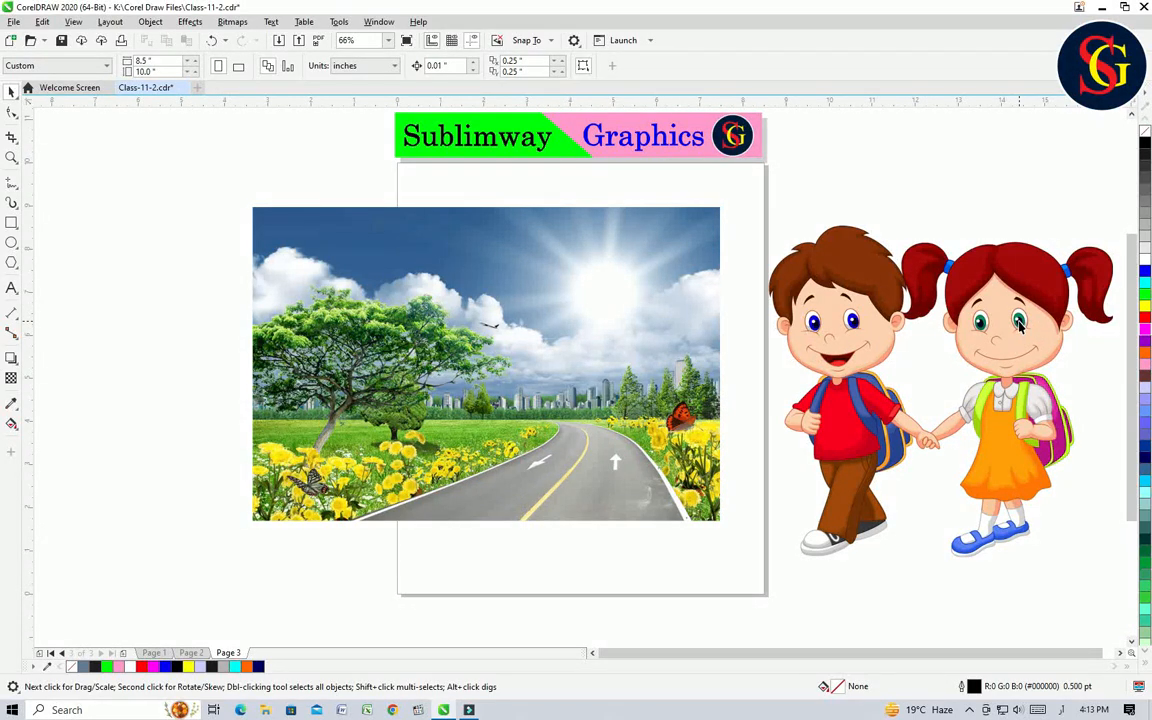
drag(1017, 326, 586, 311)
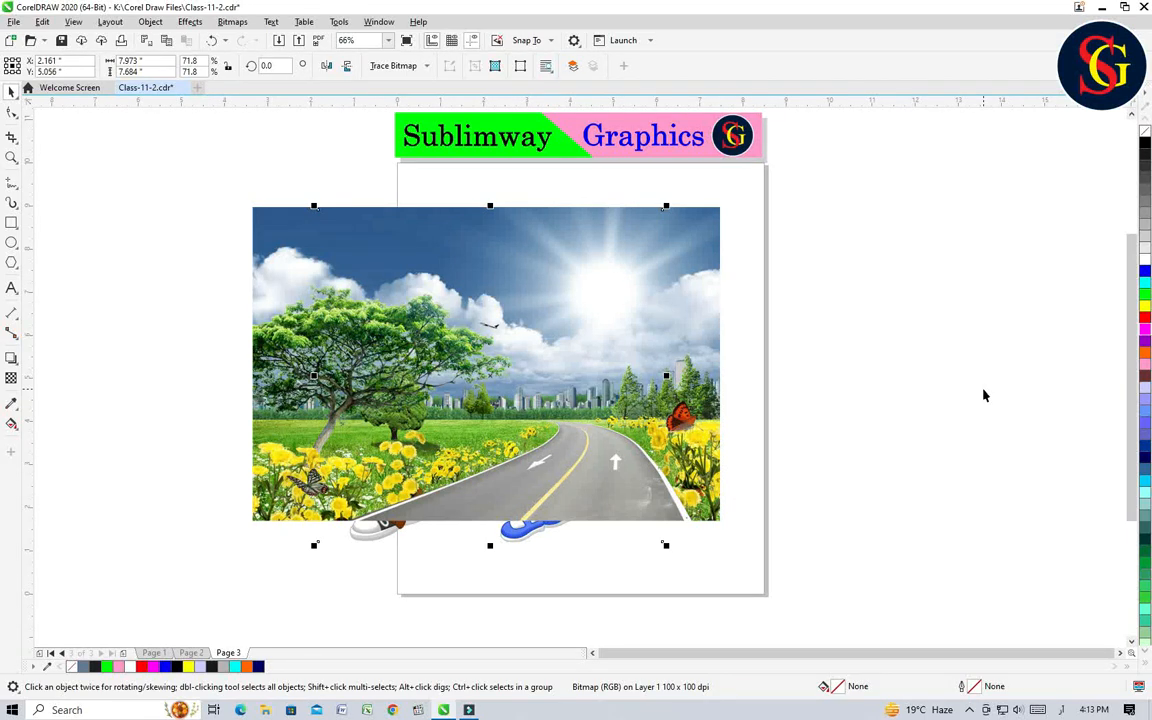
drag(577, 352, 628, 411)
drag(586, 351, 590, 303)
mouse_move(579, 372)
mouse_down()
mouse_move(582, 406)
mouse_move(590, 382)
mouse_up()
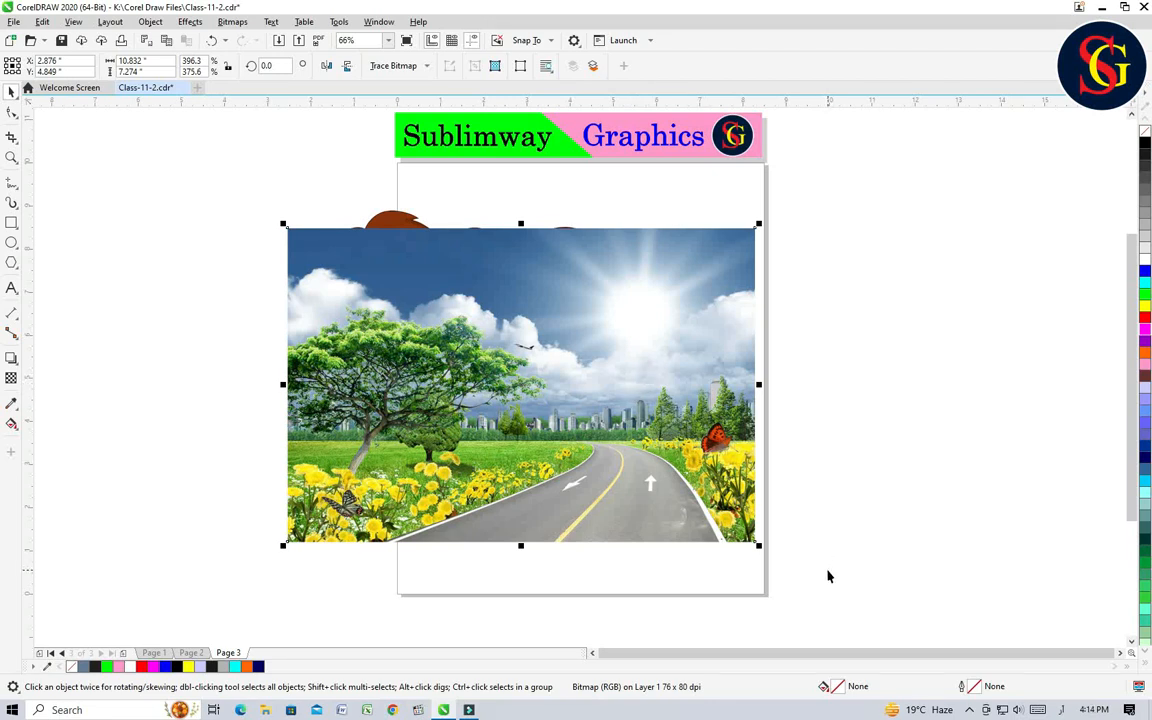
Step: Send the sunny landscape picture to the back, behind the schoolchildren
click(1030, 453)
click(595, 324)
key(shift+Page_Down)
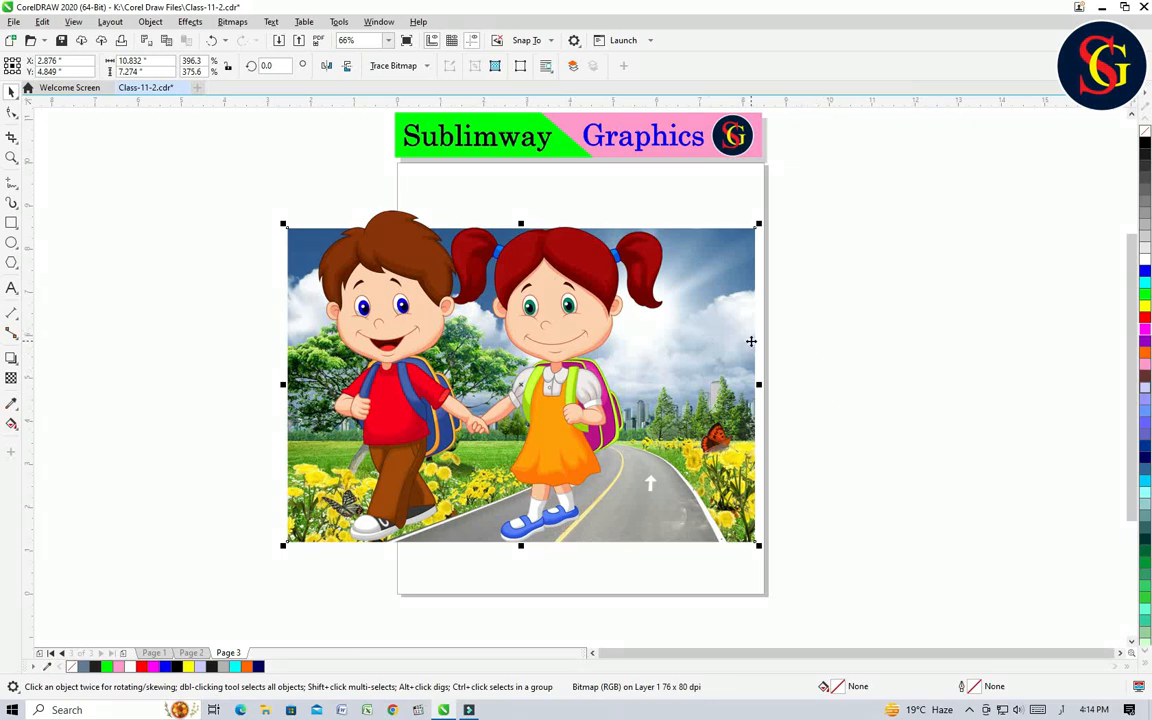
click(846, 378)
Step: Shrink the schoolchildren to about 3.7 by 3.6 inches on the road, and move both pictures together to about X 4.6, Y 5.3 inches
click(521, 250)
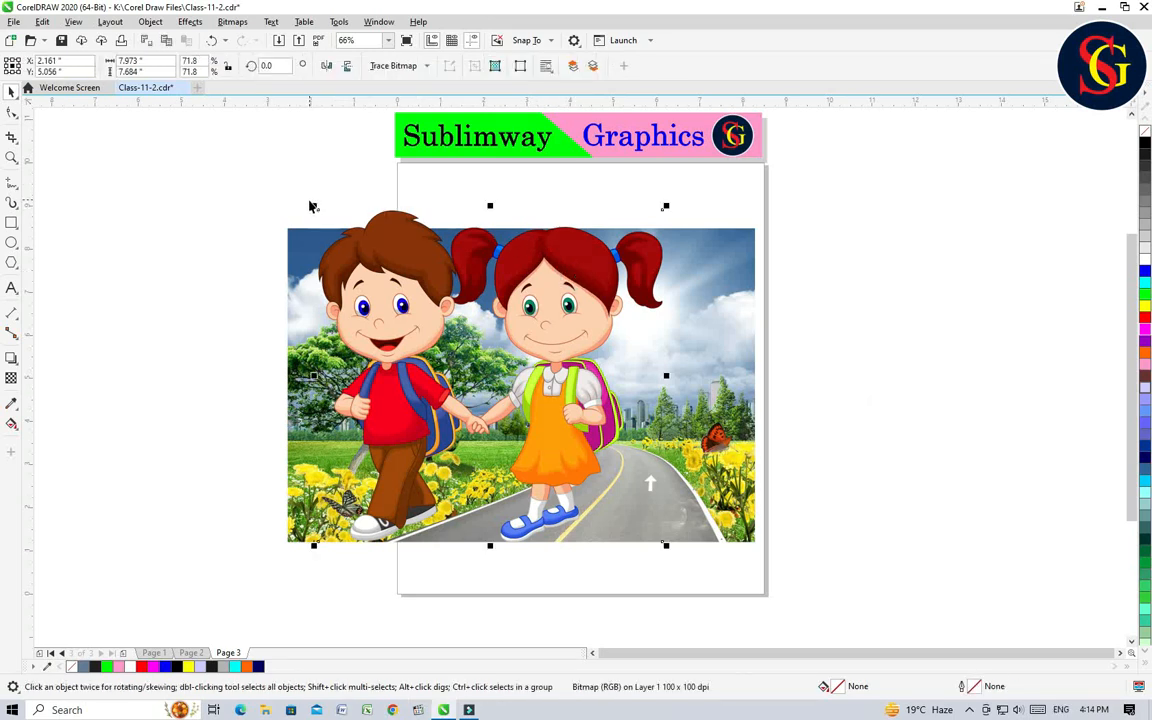
drag(313, 205, 388, 290)
drag(491, 381, 603, 468)
drag(646, 491, 657, 489)
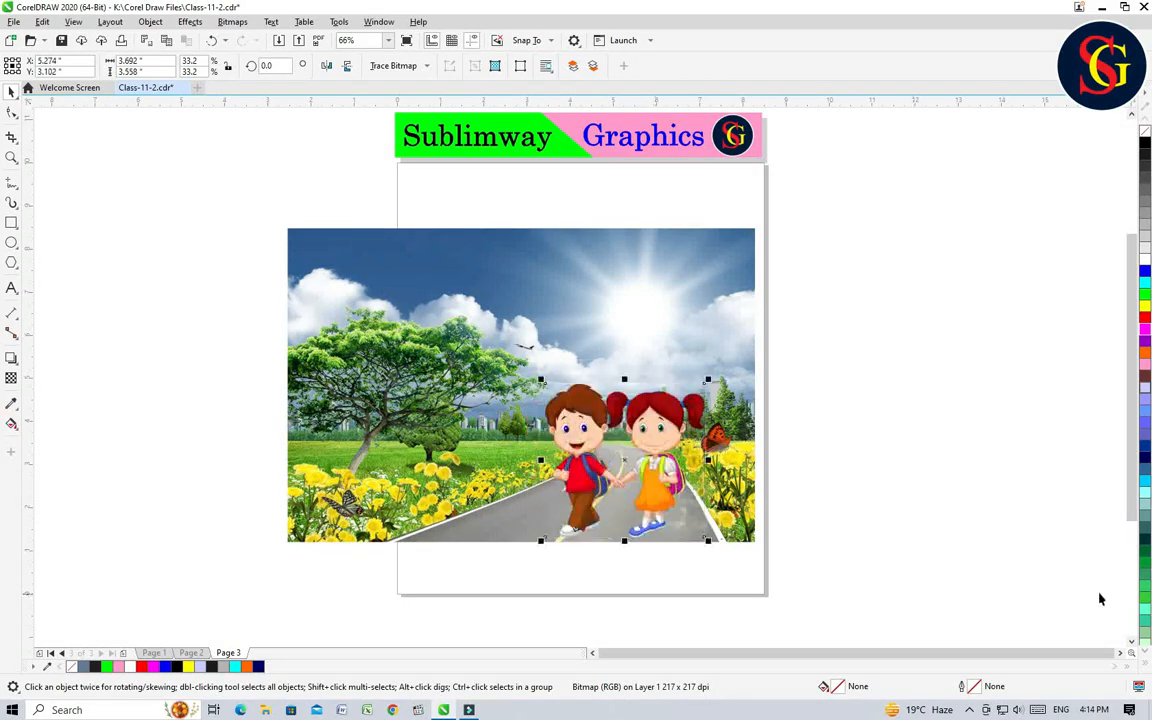
drag(834, 583, 216, 196)
drag(465, 354, 539, 336)
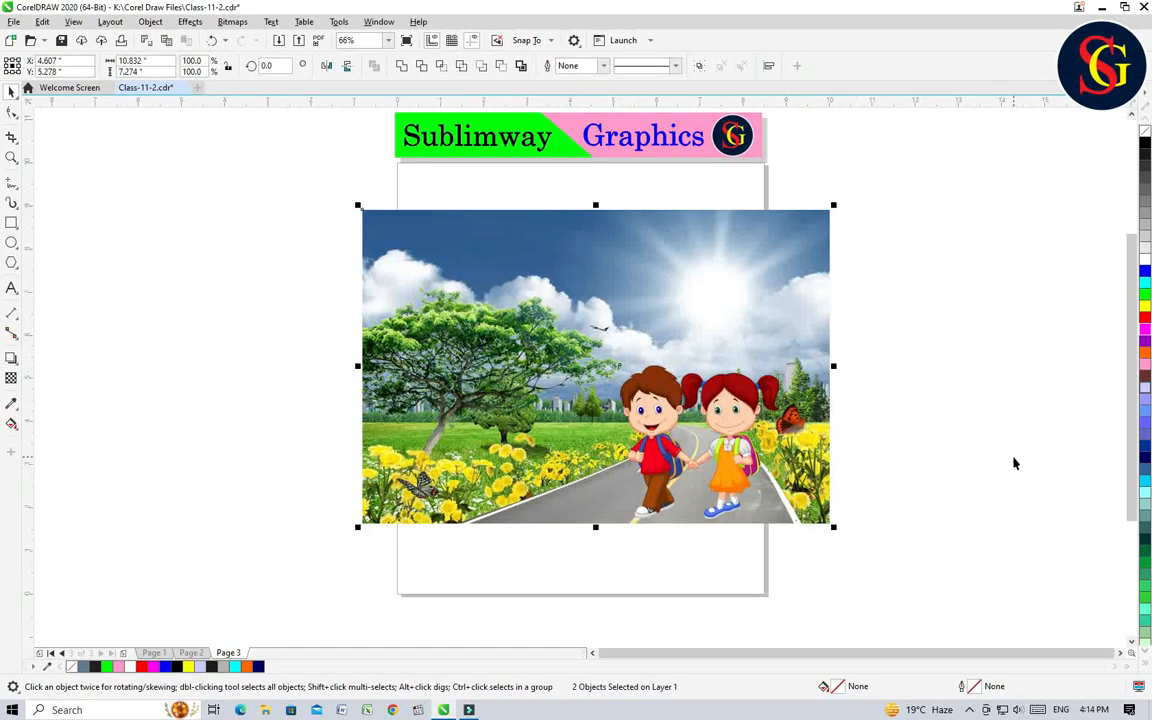